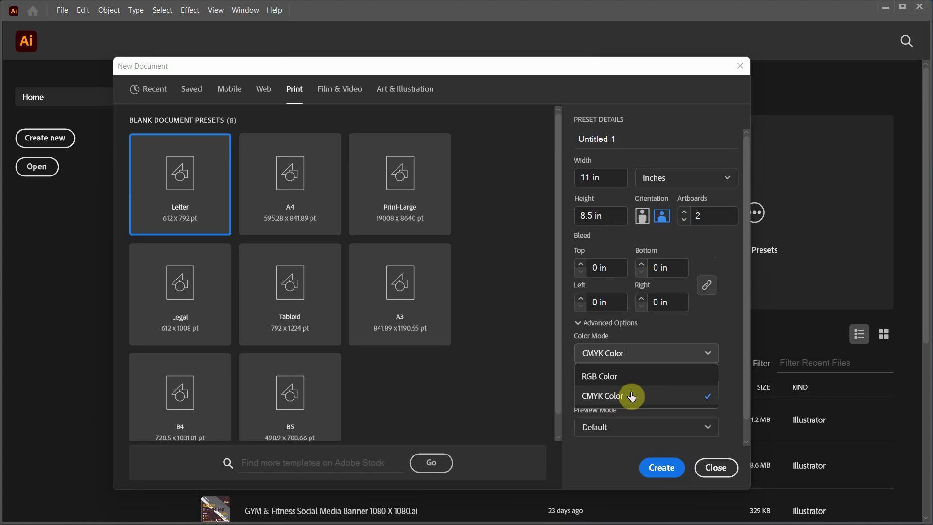
Set the new document's color mode to CMYK Color and raster effects to High (300 ppi).
{"action": "left_click", "coordinate": [644, 396]}
{"action": "scroll", "coordinate": [731, 335], "scroll_direction": "down", "scroll_amount": 1}
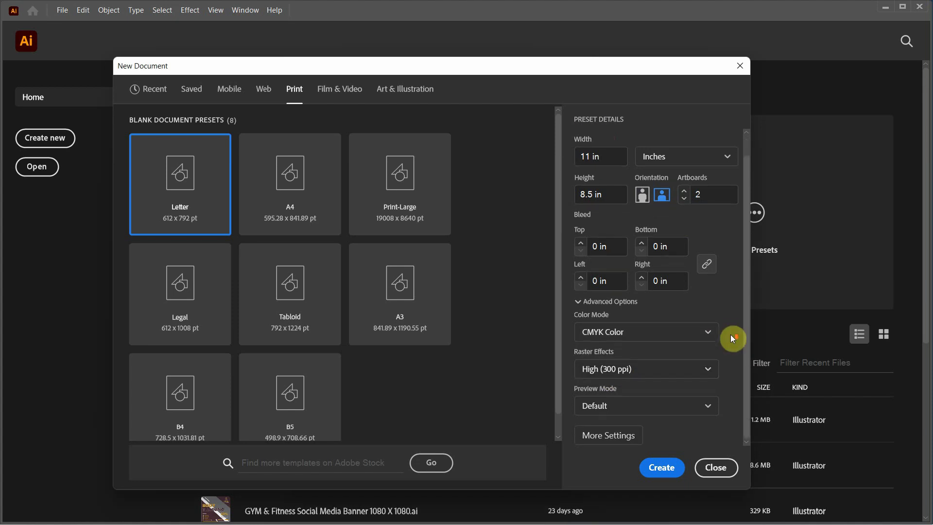
{"action": "left_click", "coordinate": [667, 373]}
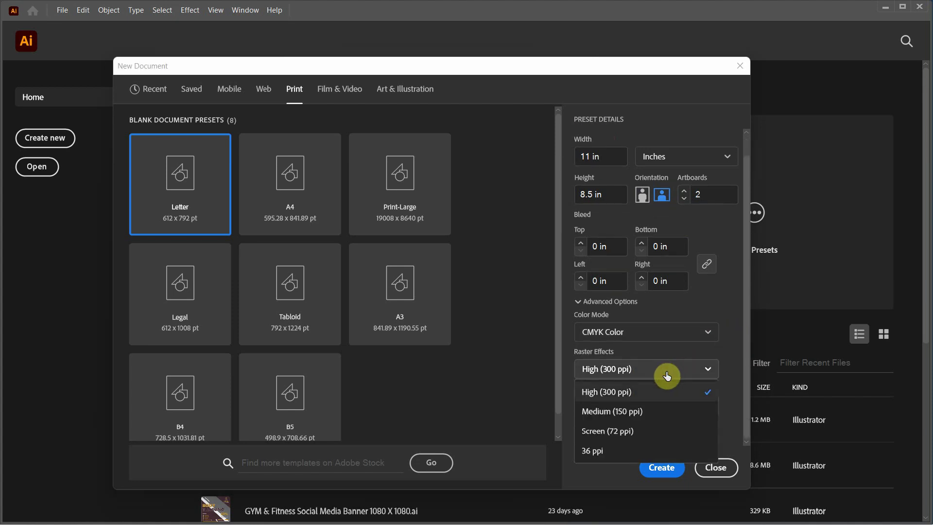
{"action": "left_click", "coordinate": [637, 391]}
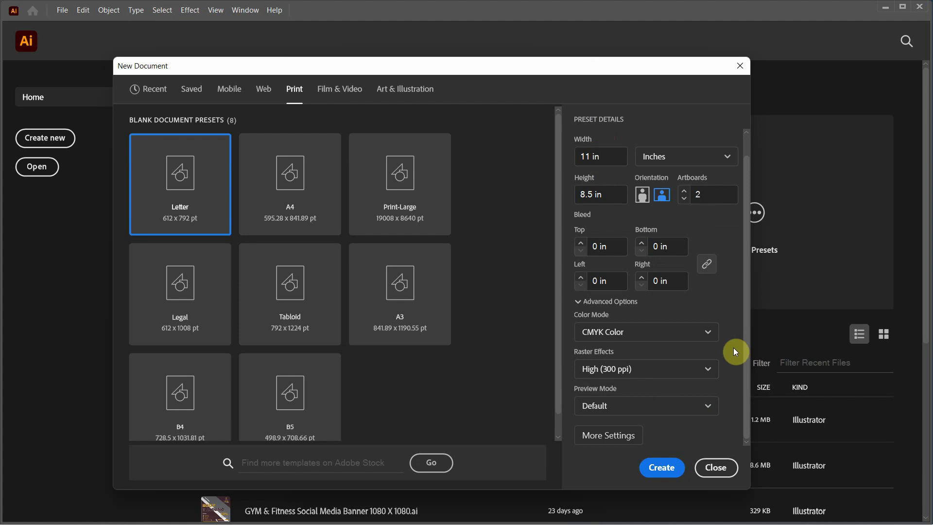
Set a 3 mm bleed on all sides in the additional document settings and create the document.
{"action": "left_click", "coordinate": [604, 438]}
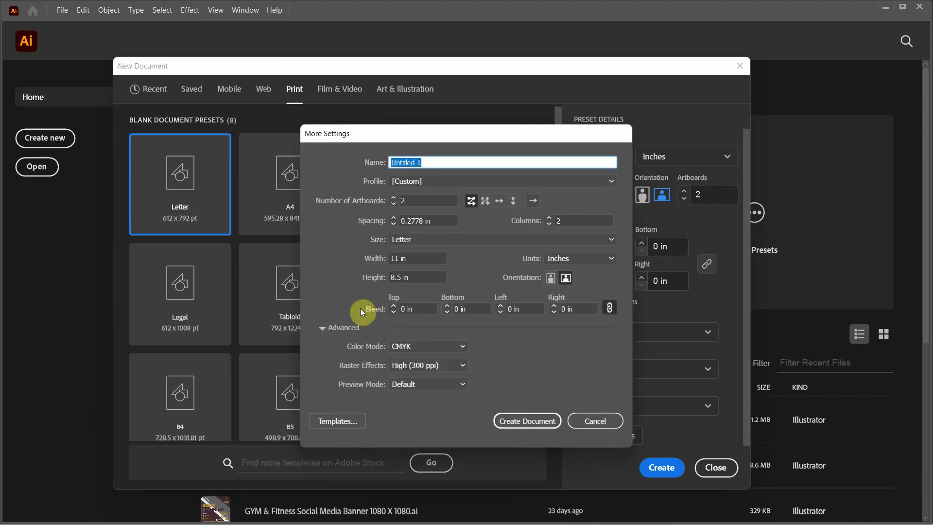
{"action": "left_click", "coordinate": [426, 309]}
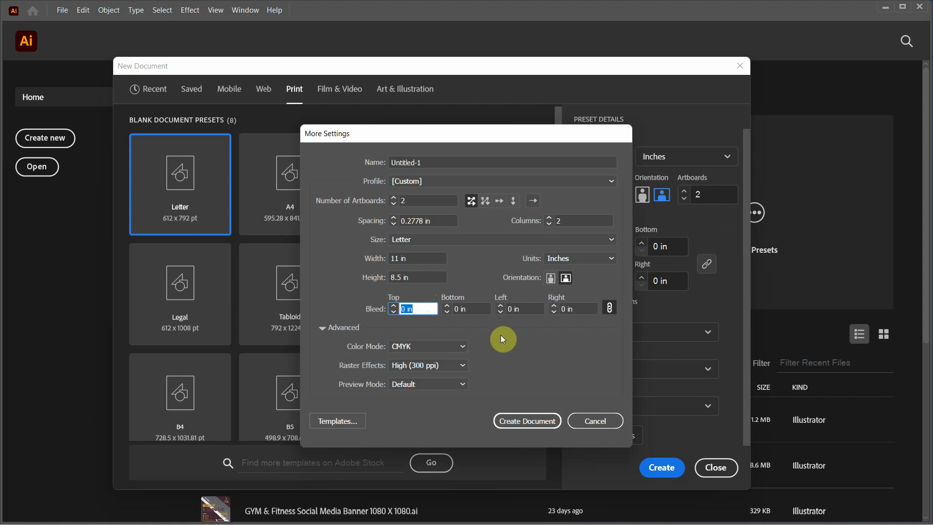
{"action": "type", "text": "3mm"}
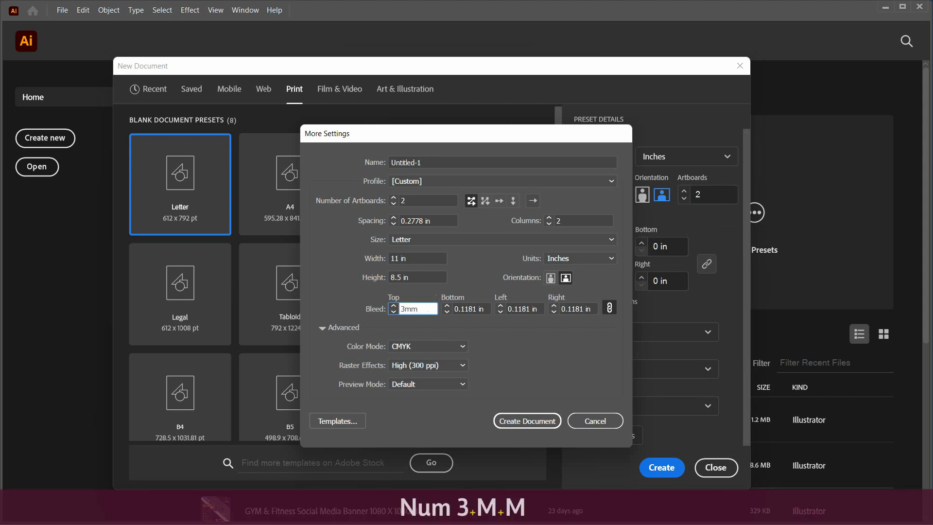
{"action": "left_click", "coordinate": [517, 305]}
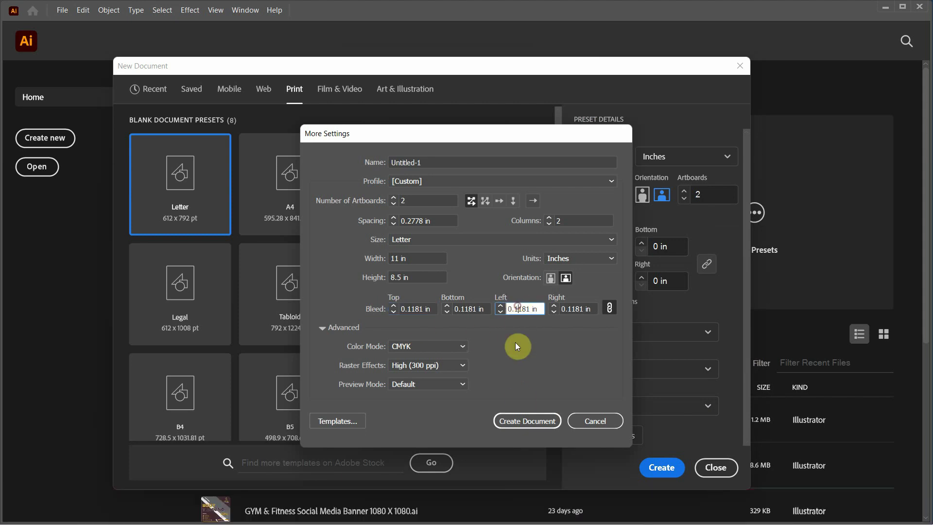
{"action": "left_click", "coordinate": [534, 426]}
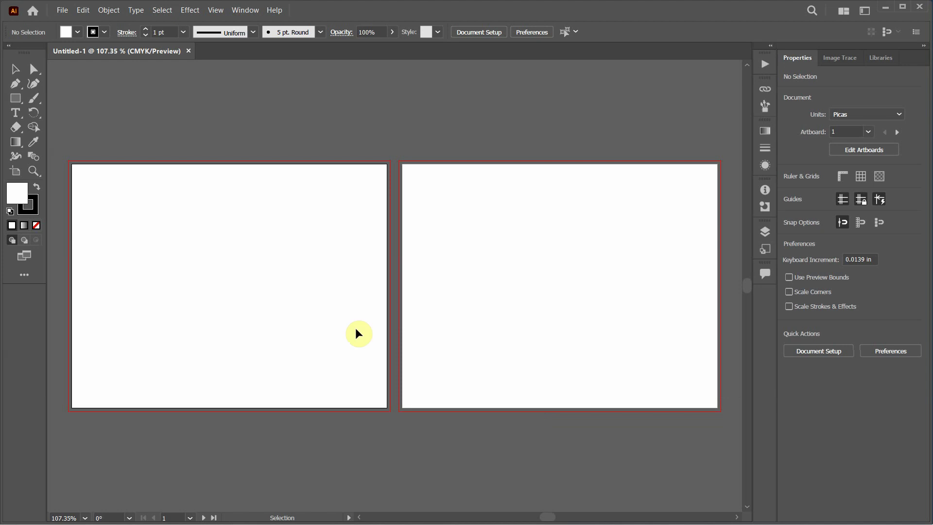
Draw a rectangle on the first artboard and set its size to 11 in wide by 8.5 in high.
{"action": "left_click", "coordinate": [15, 99]}
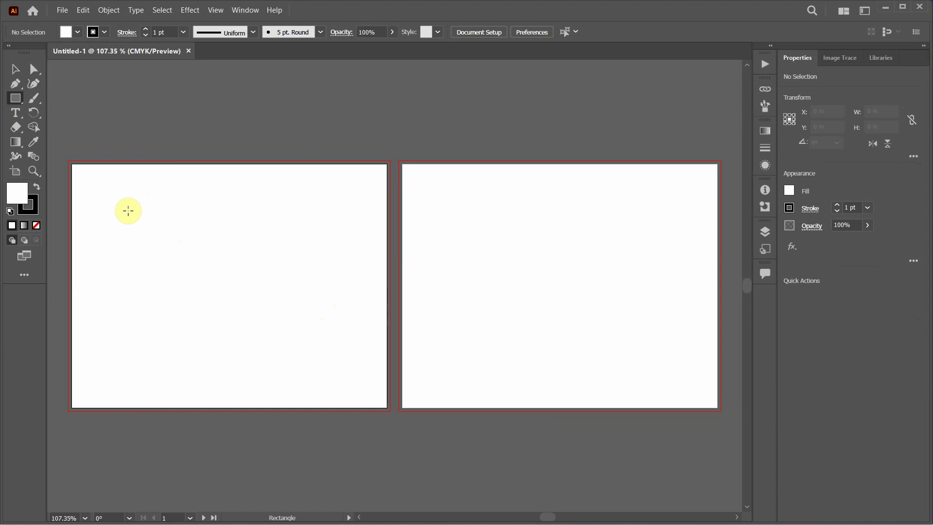
{"action": "left_click_drag", "start_coordinate": [128, 210], "coordinate": [300, 331]}
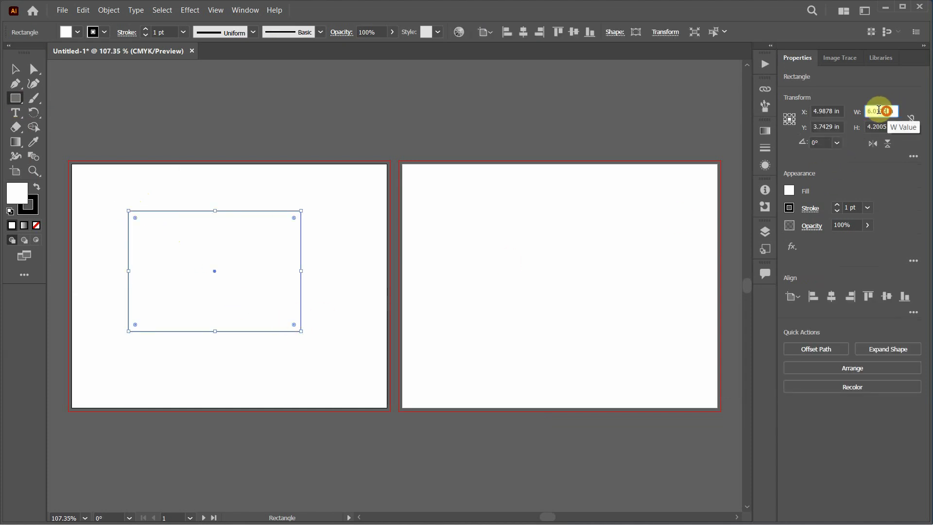
{"action": "double_click", "coordinate": [880, 111]}
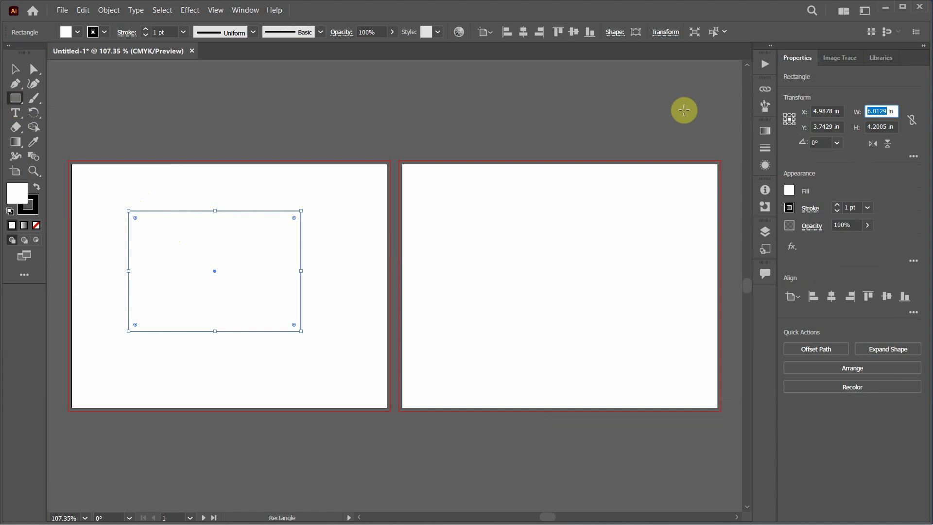
{"action": "type", "text": "11"}
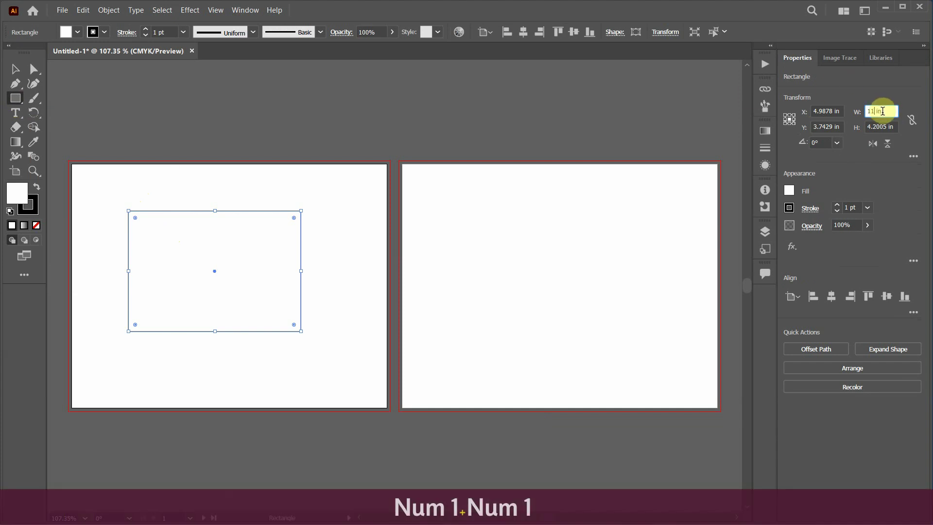
{"action": "left_click", "coordinate": [890, 126]}
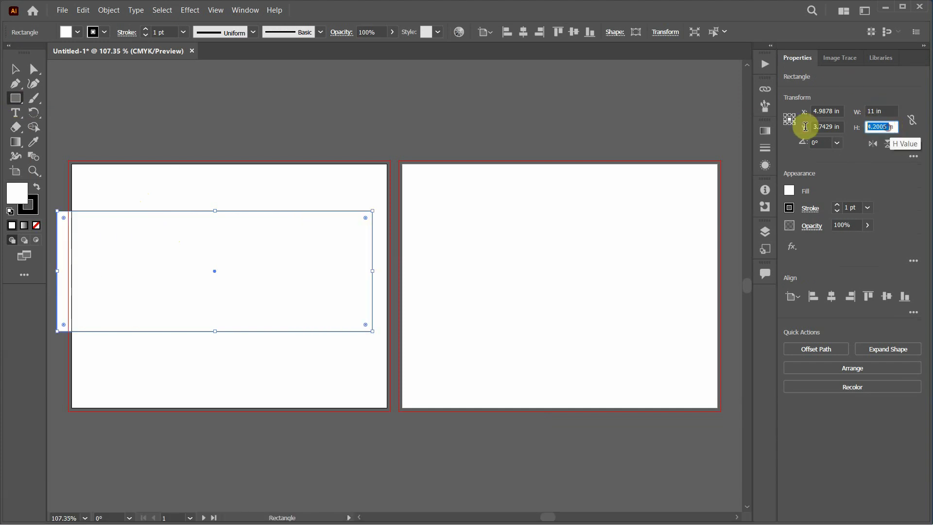
{"action": "type", "text": "8.5"}
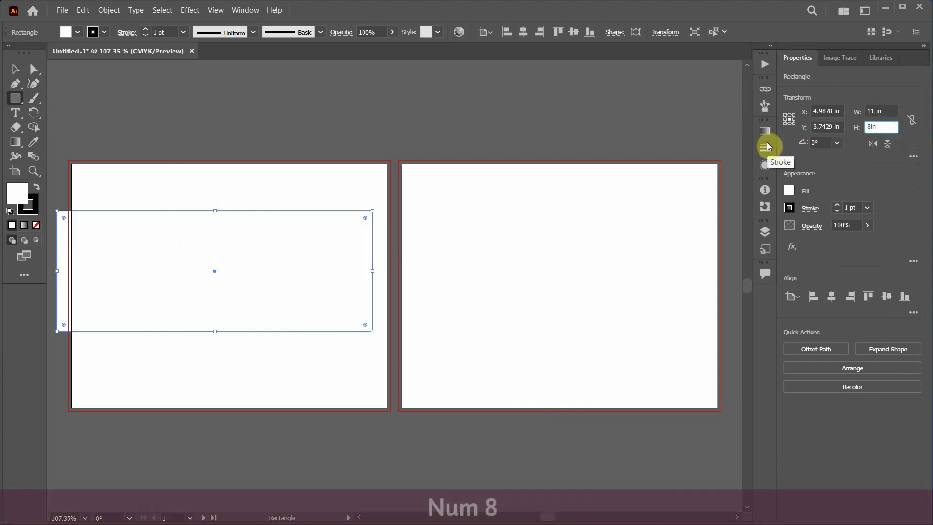
{"action": "key", "text": "Return"}
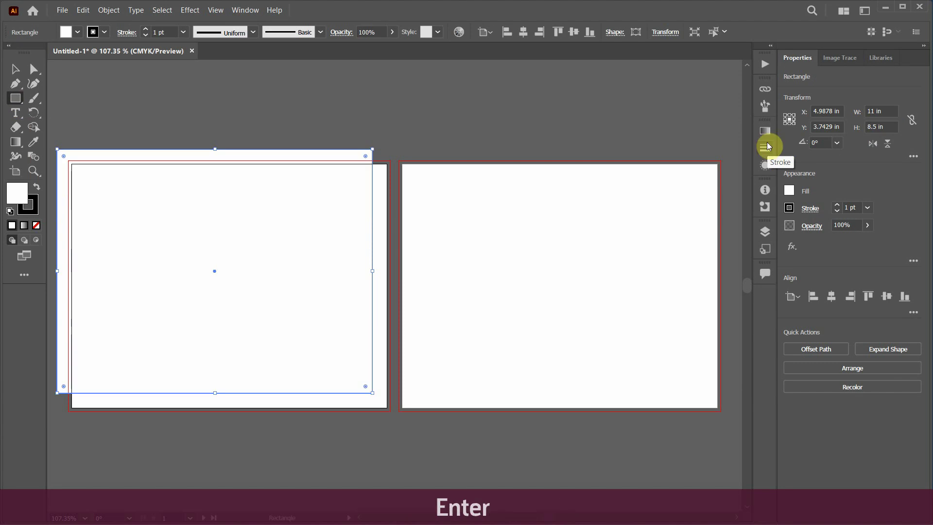
Center the rectangle horizontally and vertically on the first artboard, and deselect it.
{"action": "left_click", "coordinate": [833, 296]}
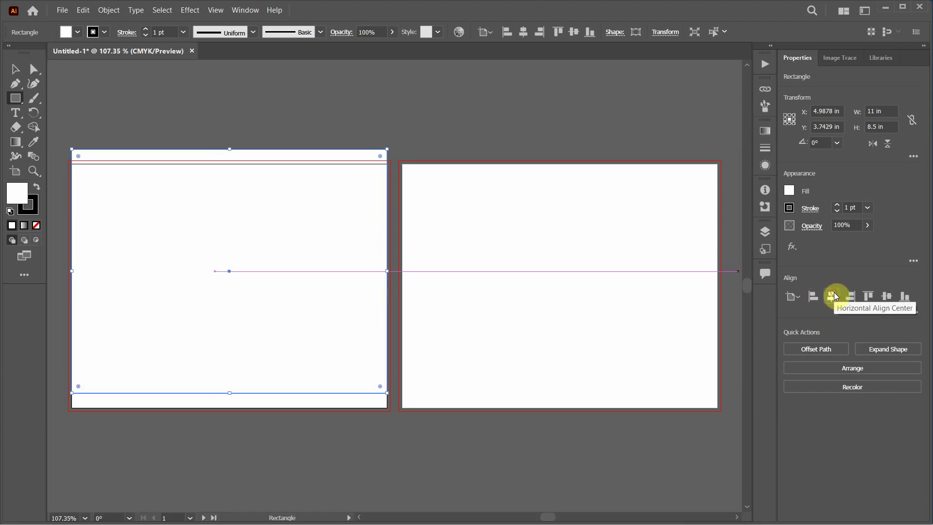
{"action": "left_click", "coordinate": [887, 296]}
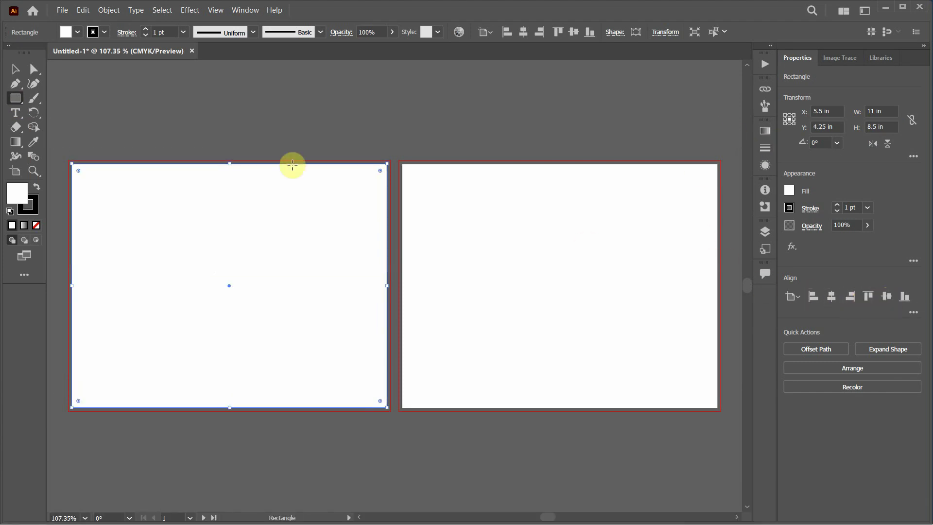
{"action": "left_click", "coordinate": [15, 71]}
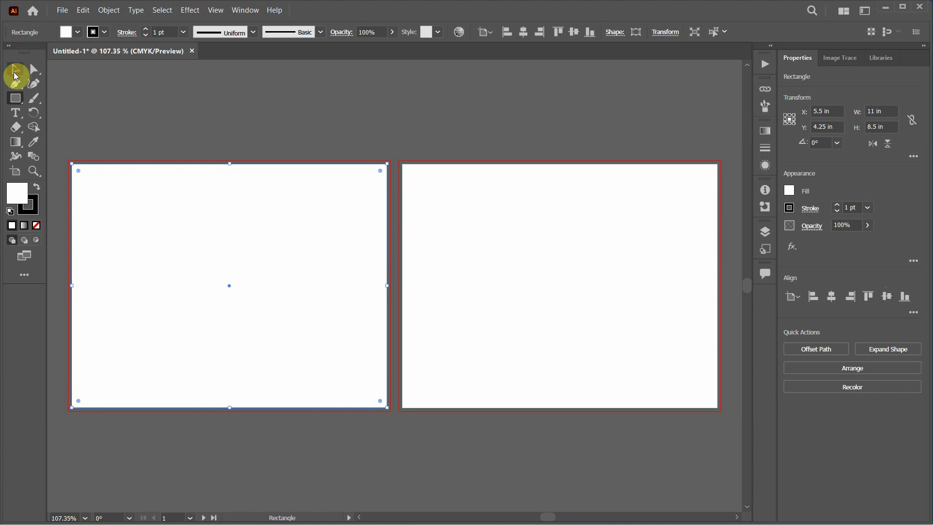
{"action": "left_click", "coordinate": [270, 124]}
Split the rectangle into a grid of three columns with a 0 in gutter, using the preview.
{"action": "left_click", "coordinate": [247, 208]}
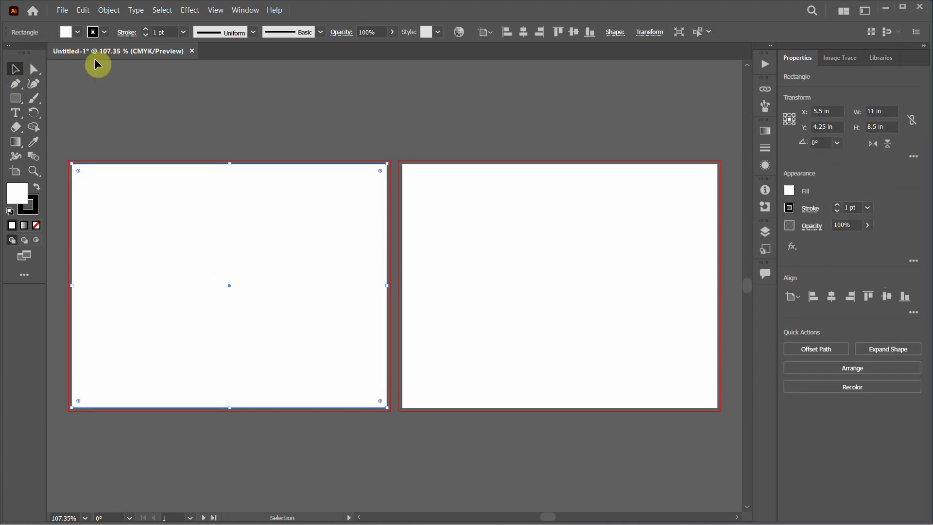
{"action": "left_click", "coordinate": [109, 10]}
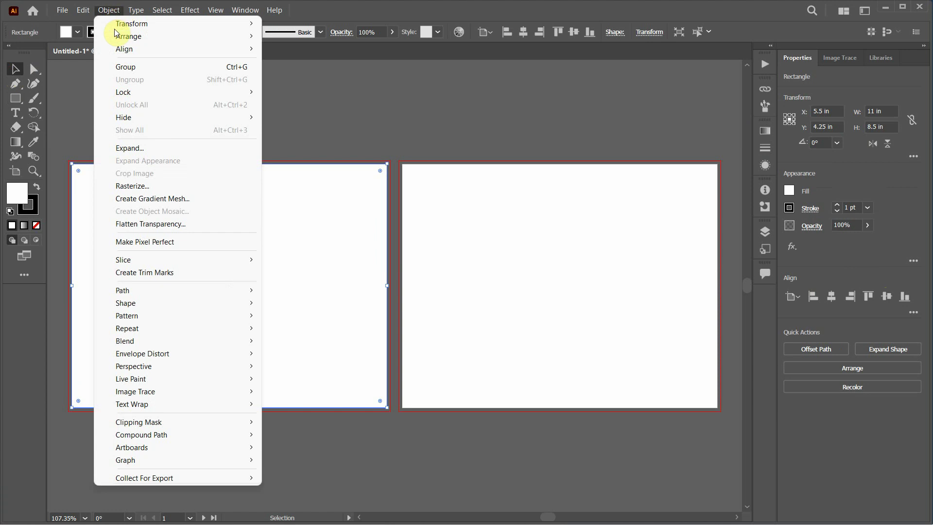
{"action": "mouse_move", "coordinate": [156, 291]}
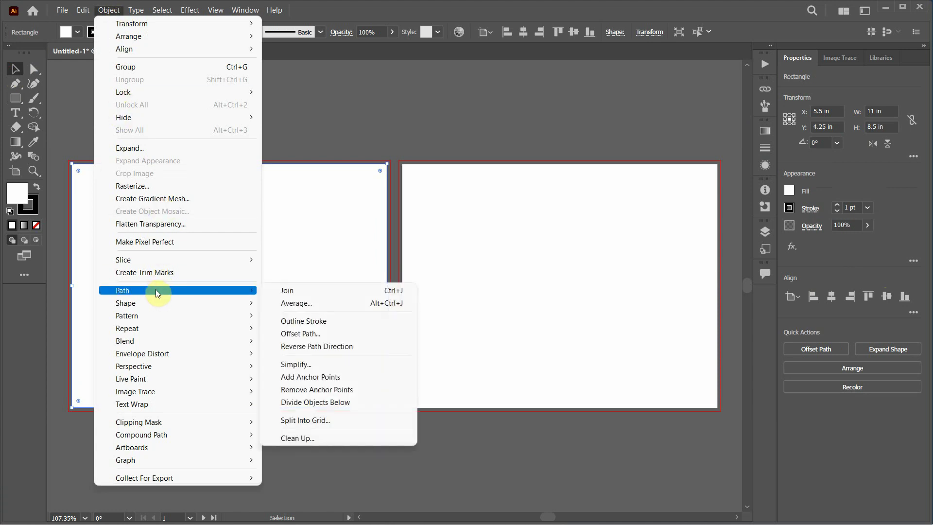
{"action": "left_click", "coordinate": [361, 418]}
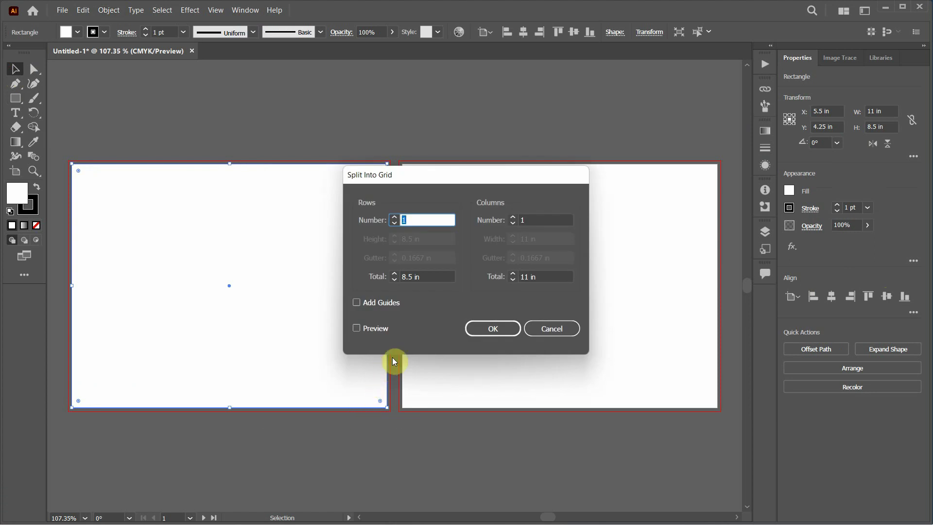
{"action": "left_click", "coordinate": [357, 329]}
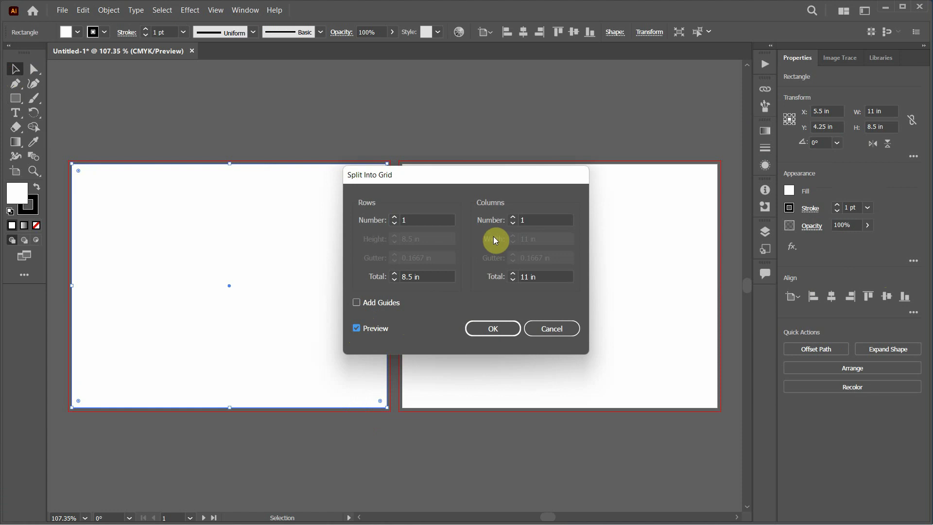
{"action": "left_click", "coordinate": [513, 217]}
{"action": "left_click", "coordinate": [514, 217]}
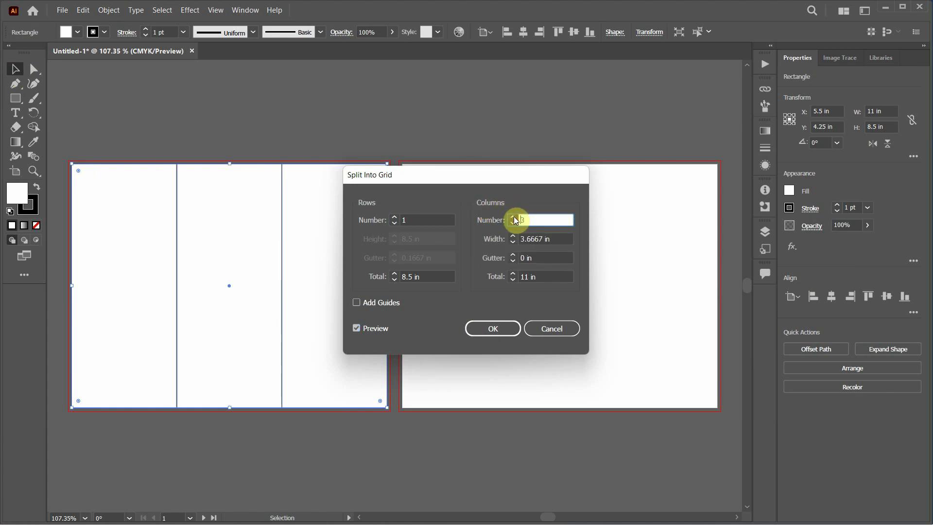
{"action": "left_click", "coordinate": [494, 328]}
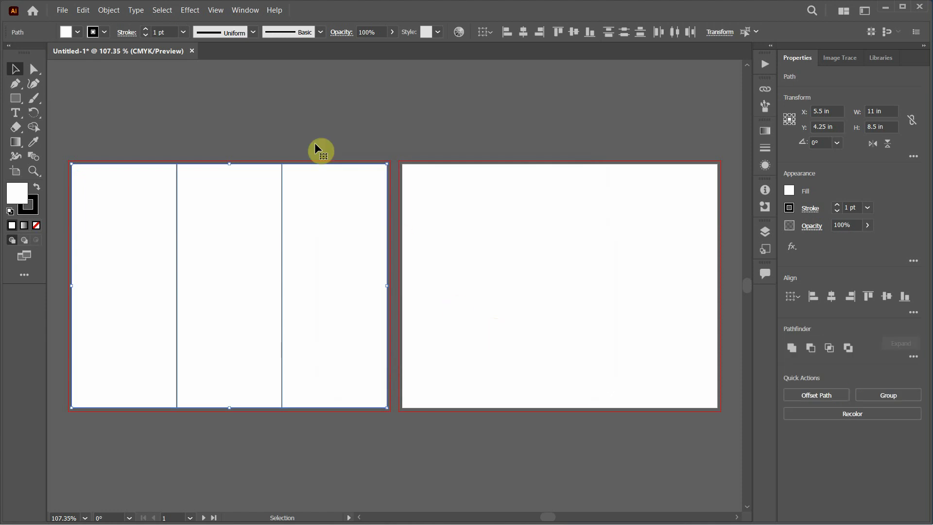
Move the three column panels apart to check that they are separate shapes.
{"action": "left_click", "coordinate": [308, 134]}
{"action": "left_click_drag", "start_coordinate": [308, 197], "coordinate": [372, 197]}
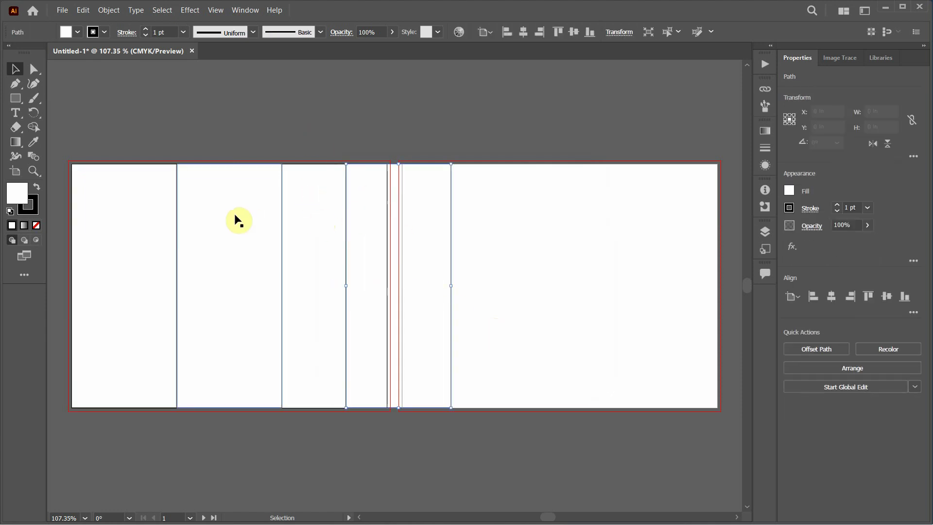
{"action": "left_click_drag", "start_coordinate": [238, 221], "coordinate": [235, 177]}
{"action": "left_click_drag", "start_coordinate": [373, 217], "coordinate": [376, 157]}
{"action": "left_click_drag", "start_coordinate": [132, 226], "coordinate": [125, 80]}
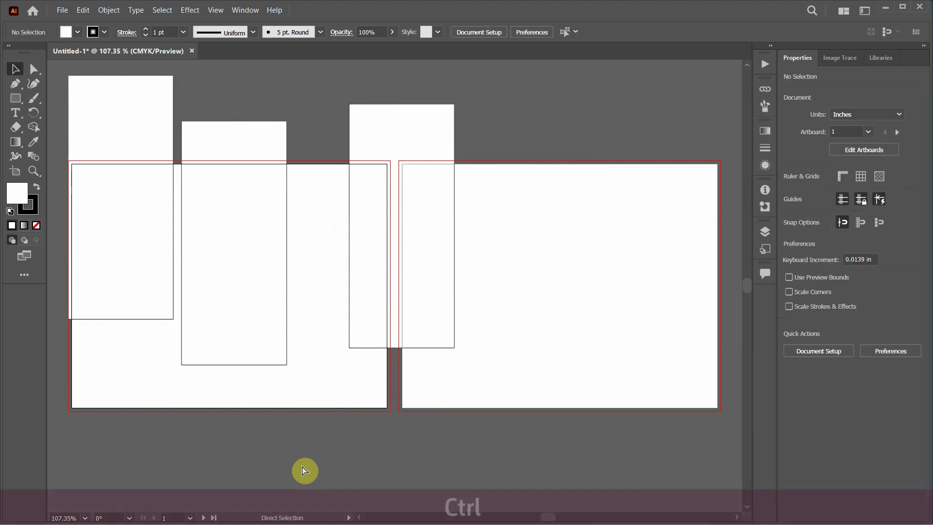
Undo the moves of the three column panels and clear the selection.
{"action": "key", "text": "ctrl+z"}
{"action": "key", "text": "ctrl+z"}
{"action": "key", "text": "ctrl+z"}
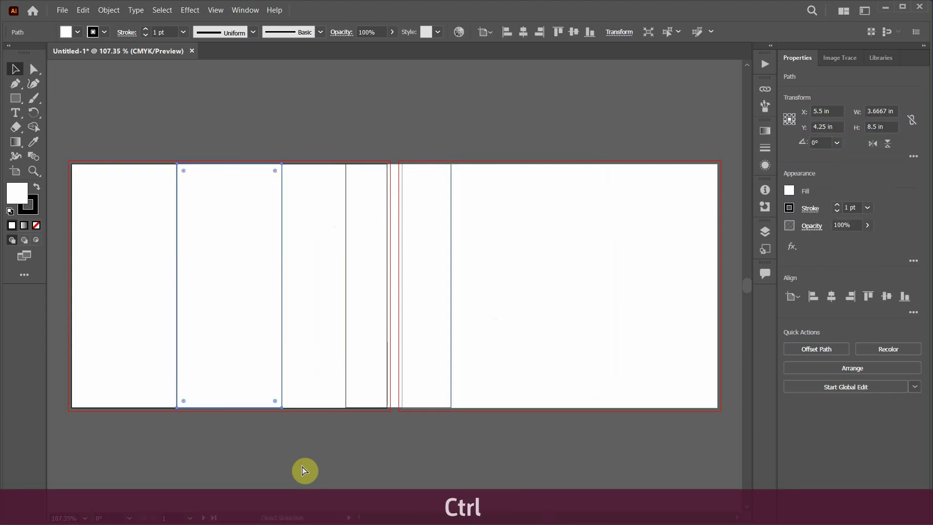
{"action": "key", "text": "ctrl+z"}
{"action": "left_click", "coordinate": [332, 472]}
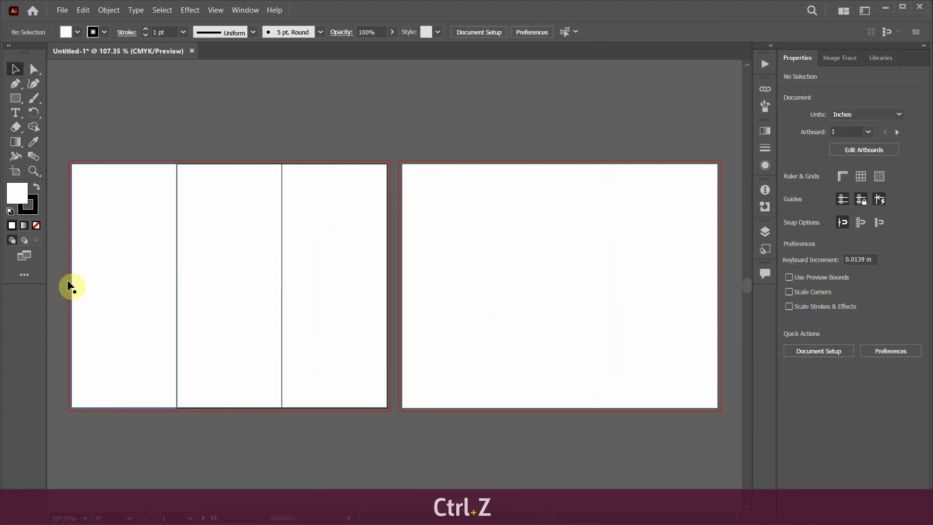
Offset the paths of all three column panels on the first artboard by -0.3 in with miter joins, and clear the selection.
{"action": "left_click_drag", "start_coordinate": [64, 267], "coordinate": [354, 307]}
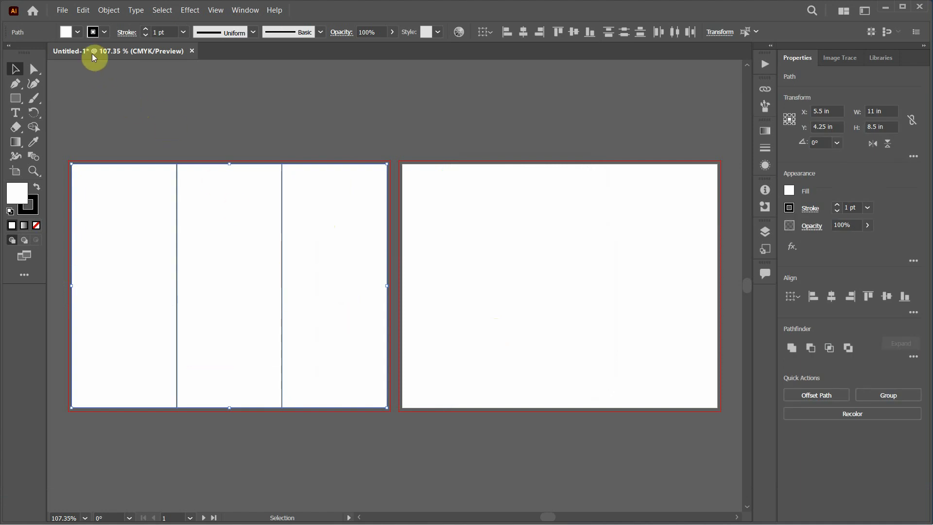
{"action": "left_click", "coordinate": [109, 11]}
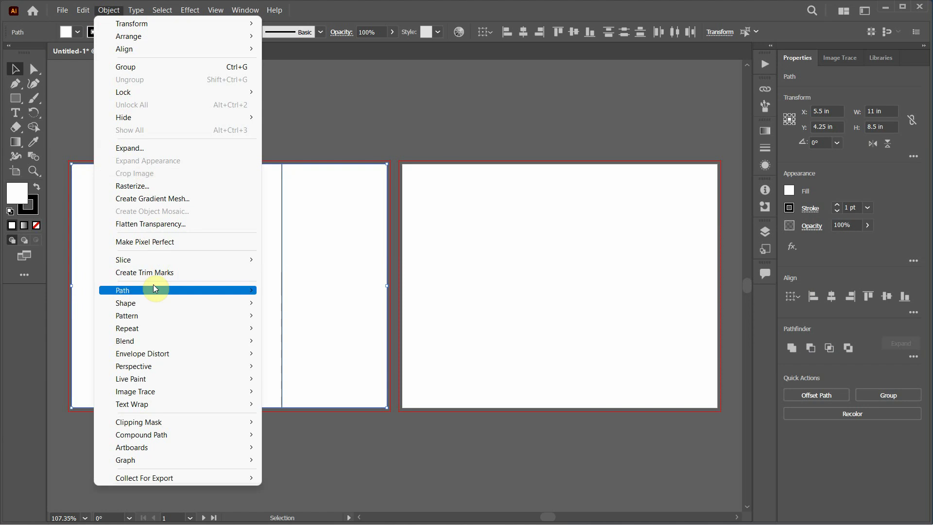
{"action": "mouse_move", "coordinate": [153, 289]}
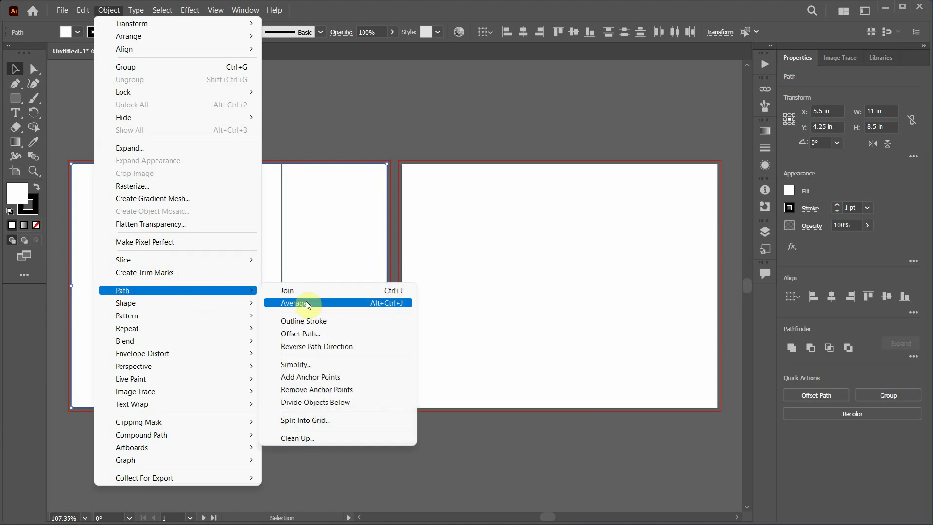
{"action": "left_click", "coordinate": [342, 334]}
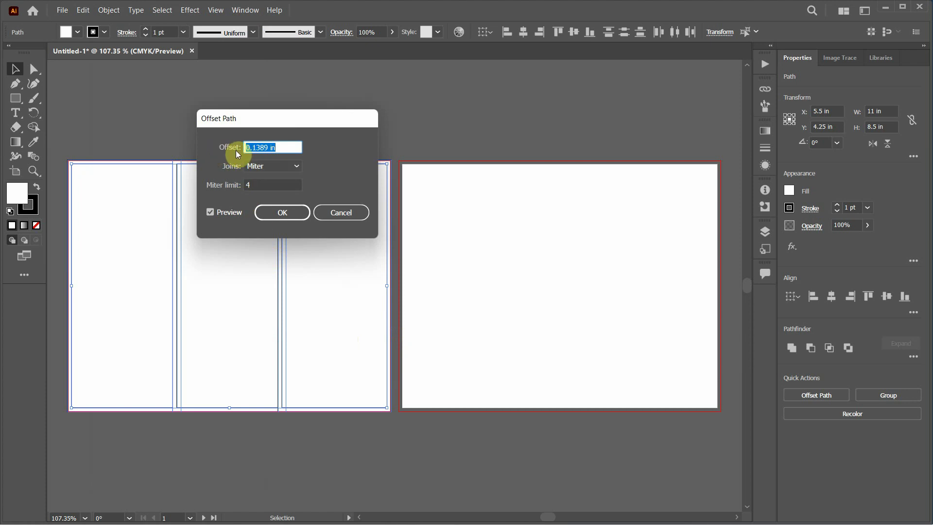
{"action": "left_click", "coordinate": [259, 147]}
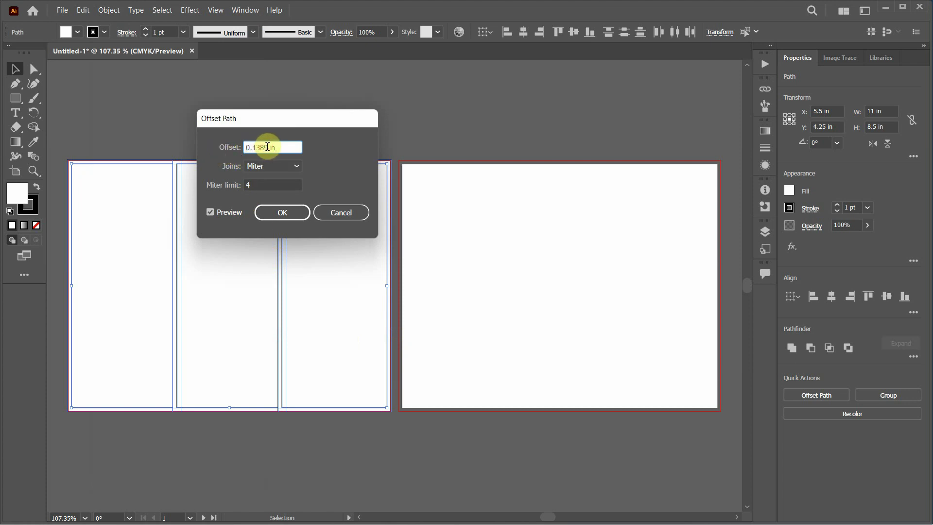
{"action": "left_click_drag", "start_coordinate": [269, 147], "coordinate": [206, 154]}
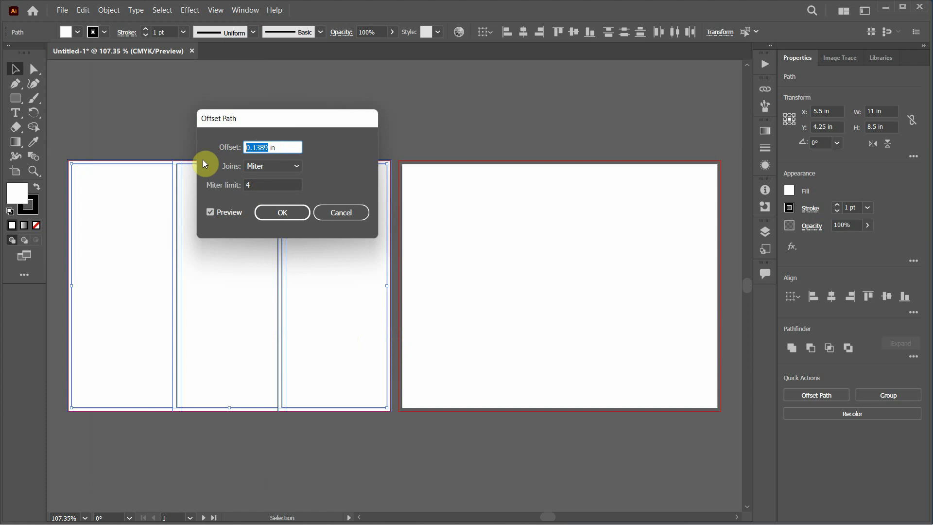
{"action": "type", "text": "-0.3"}
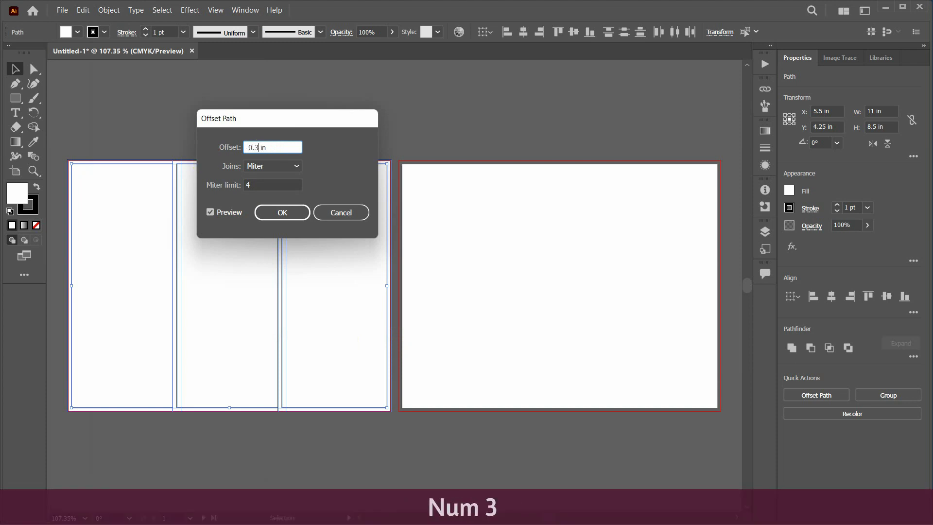
{"action": "left_click", "coordinate": [210, 212]}
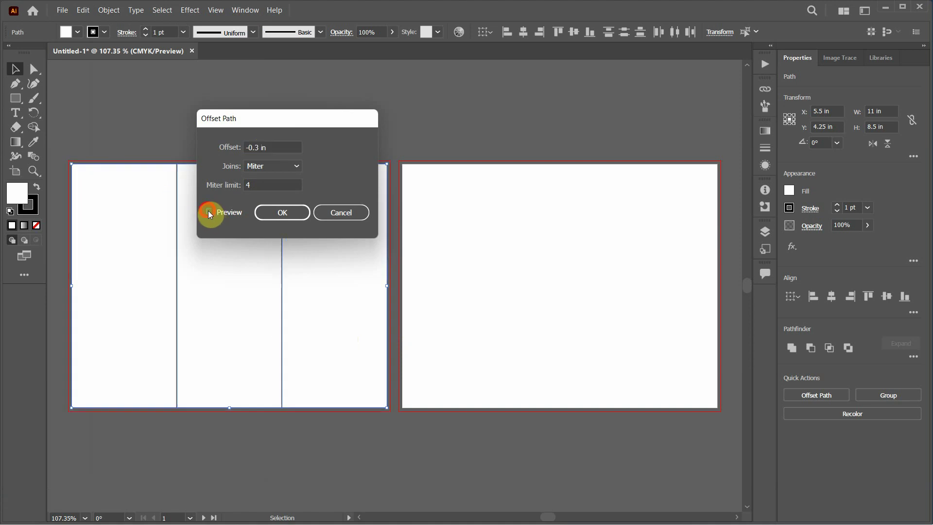
{"action": "left_click", "coordinate": [209, 211]}
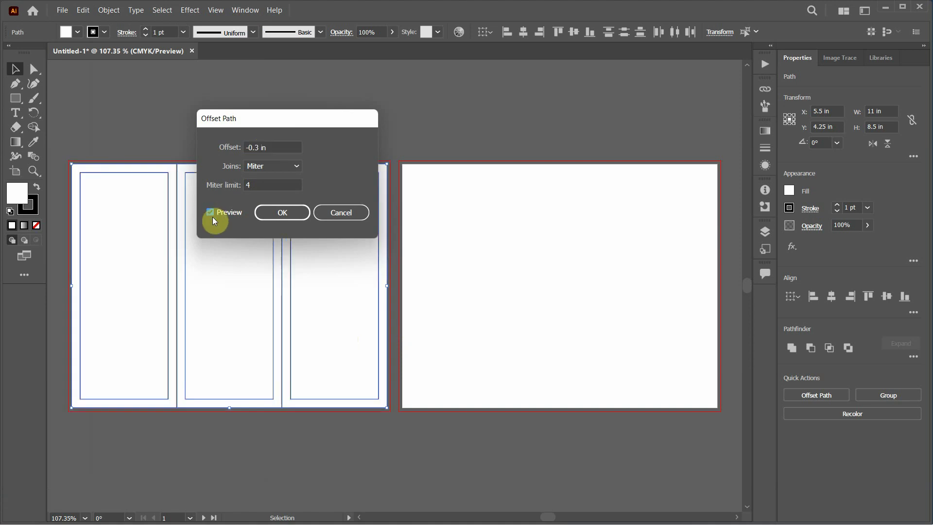
{"action": "left_click", "coordinate": [291, 213]}
{"action": "left_click", "coordinate": [245, 134]}
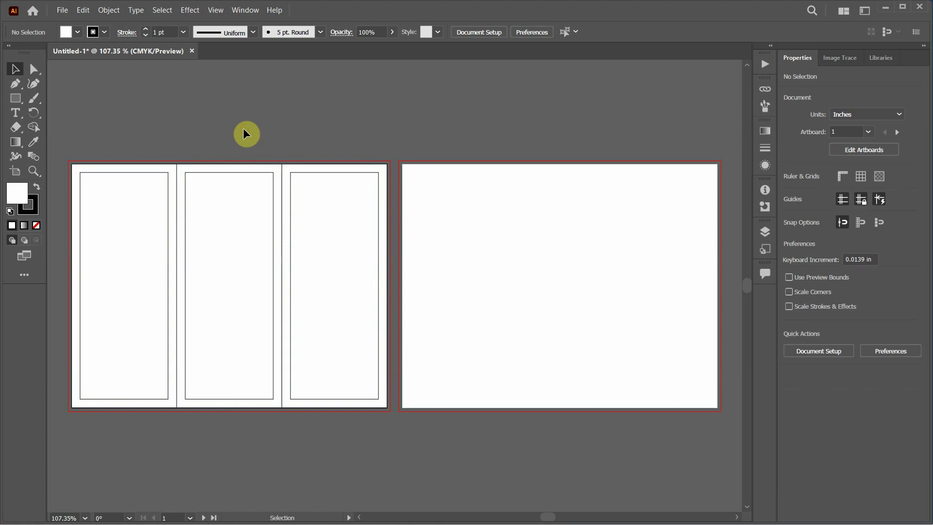
Move the third column's inset shape and its panel aside to check that they are separate, and undo both moves.
{"action": "left_click_drag", "start_coordinate": [333, 203], "coordinate": [423, 155]}
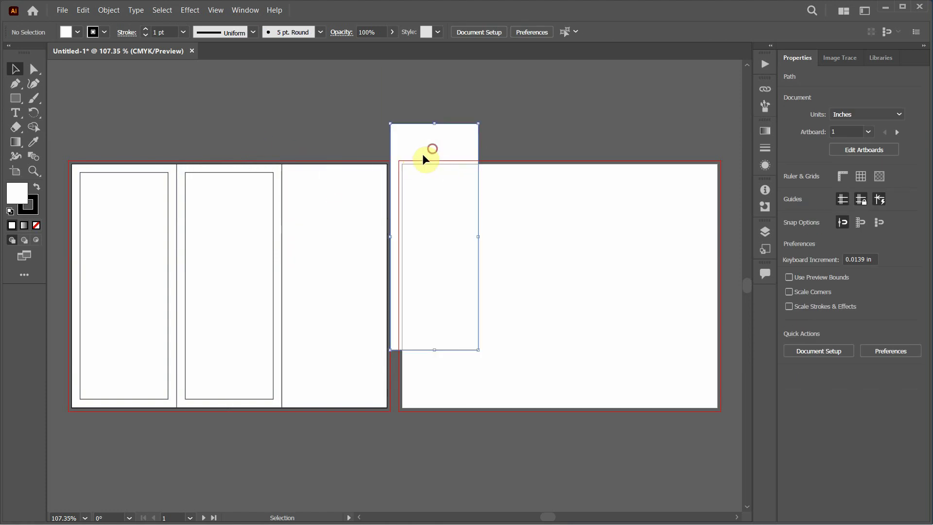
{"action": "left_click_drag", "start_coordinate": [331, 192], "coordinate": [313, 134]}
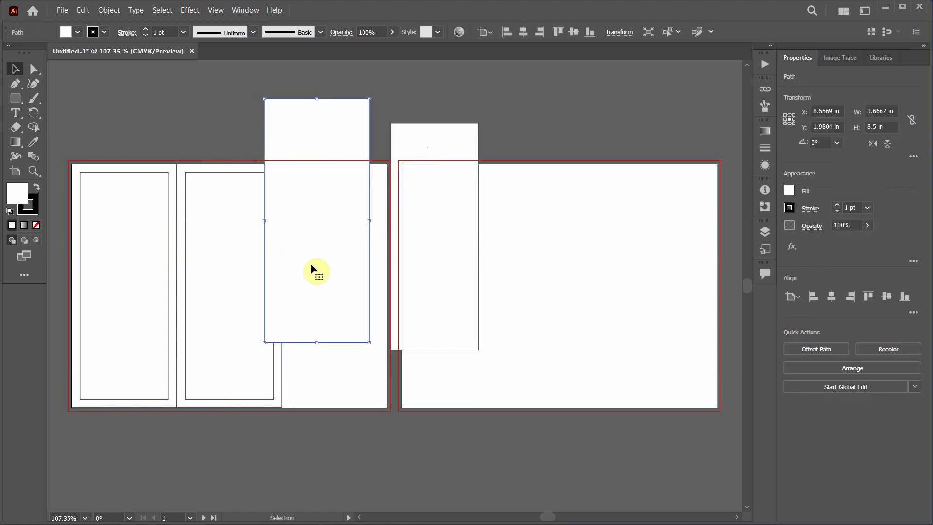
{"action": "key", "text": "ctrl+z"}
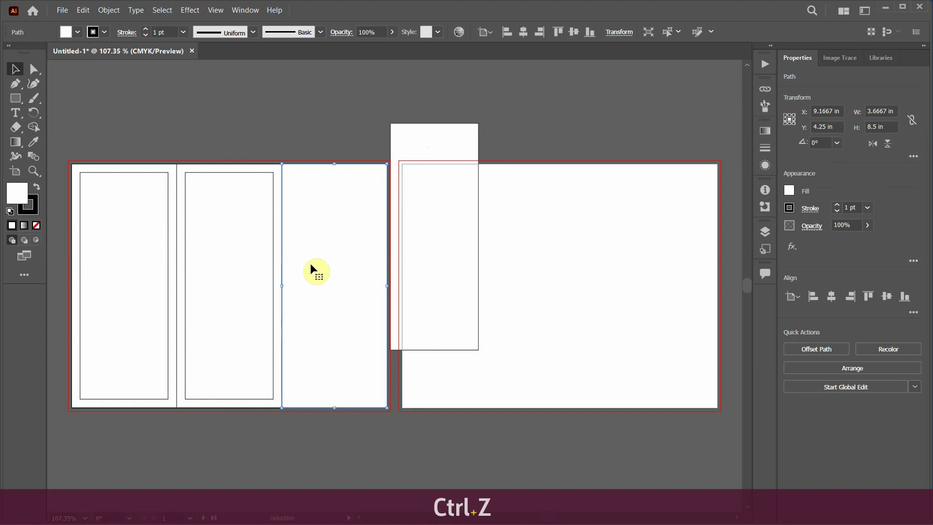
{"action": "key", "text": "ctrl+z"}
{"action": "key", "text": "ctrl+z"}
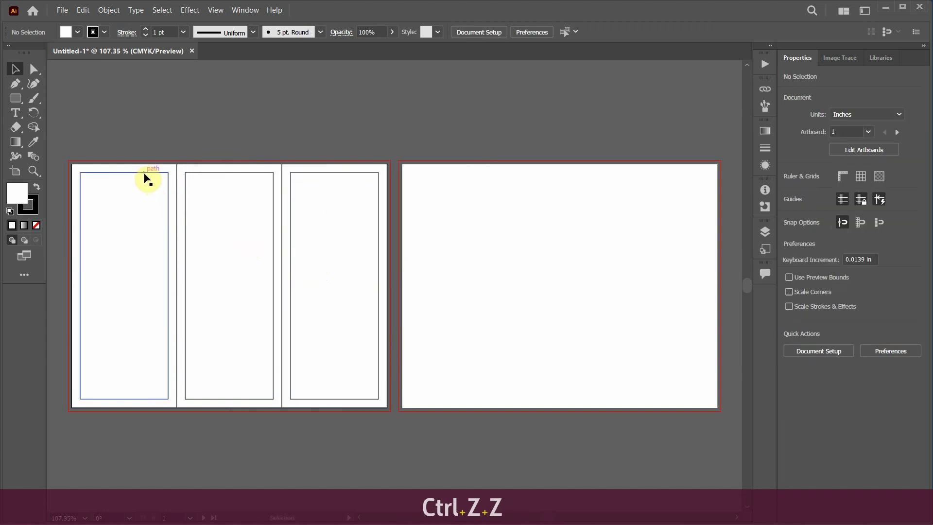
Select the three inset rectangles on the first artboard and convert them into guides.
{"action": "left_click", "coordinate": [144, 172]}
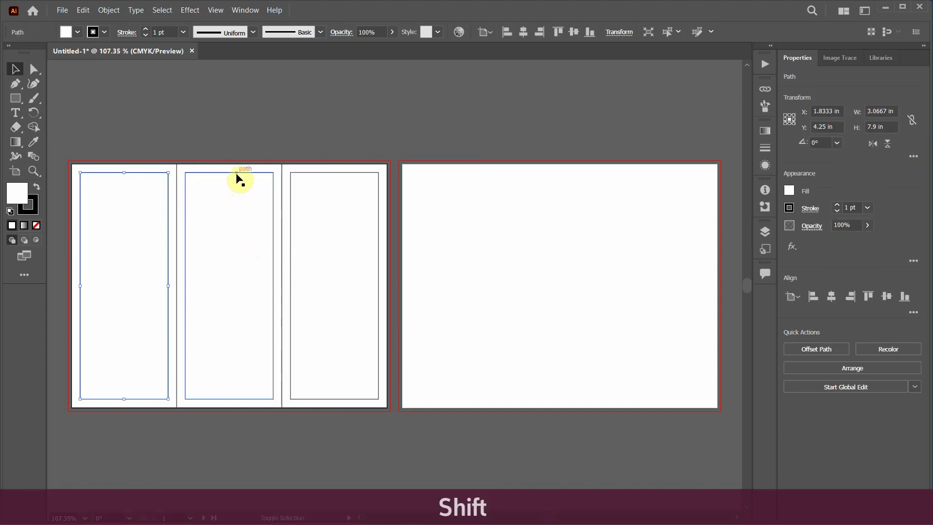
{"action": "left_click", "coordinate": [237, 173], "text": "shift"}
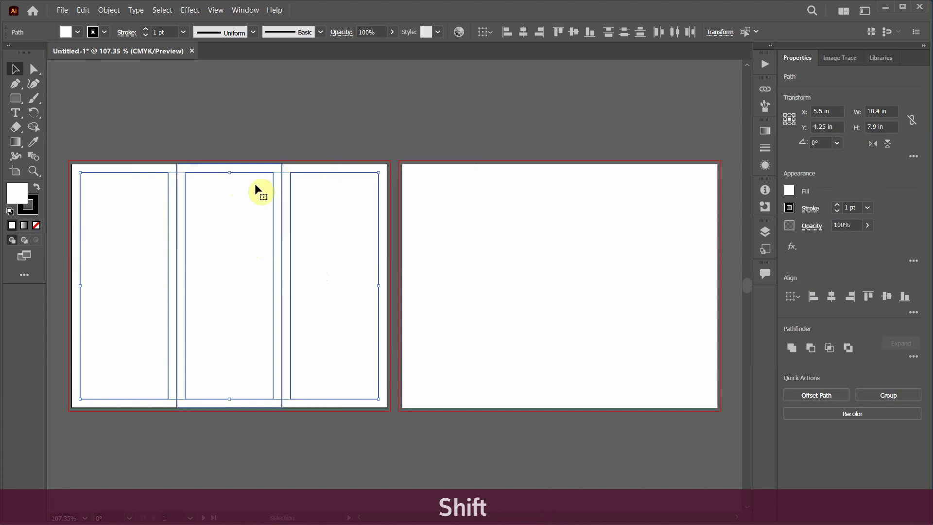
{"action": "right_click", "coordinate": [191, 173]}
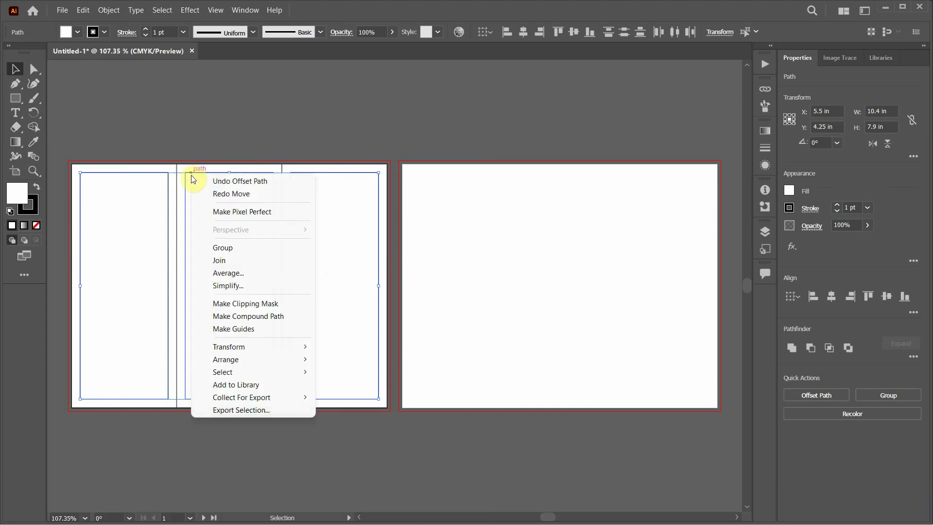
{"action": "left_click", "coordinate": [264, 330]}
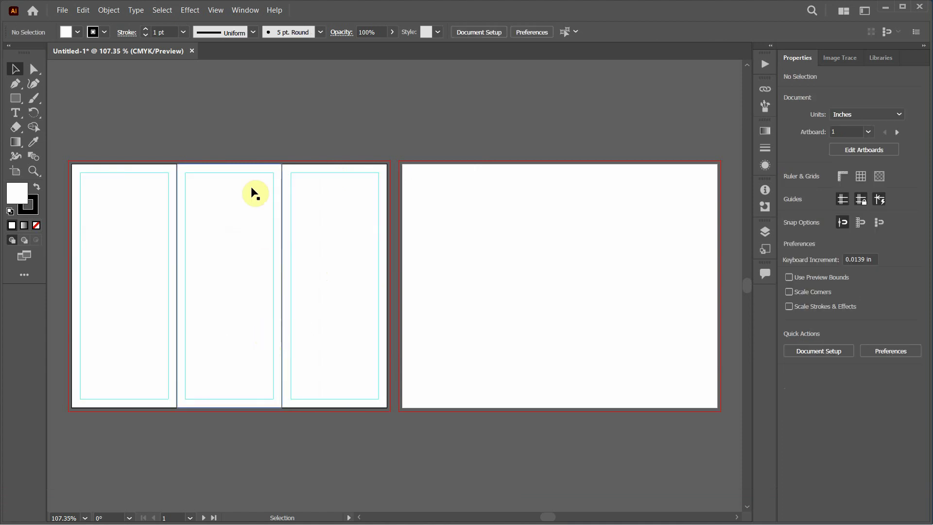
Move the first column panel away to test it against the guides, undo the move and clear the selection.
{"action": "left_click_drag", "start_coordinate": [162, 177], "coordinate": [174, 144]}
{"action": "left_click", "coordinate": [292, 131]}
{"action": "key", "text": "ctrl+z"}
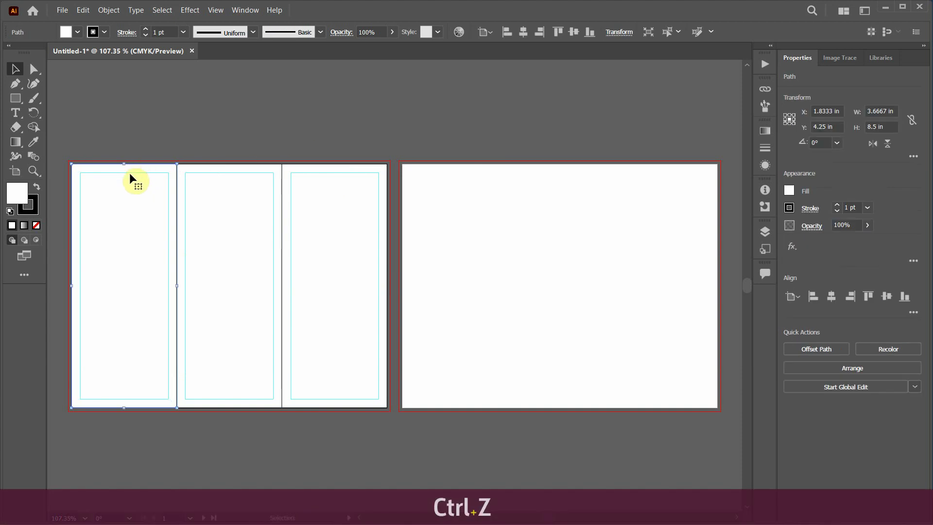
{"action": "key", "text": "ctrl+shift+z"}
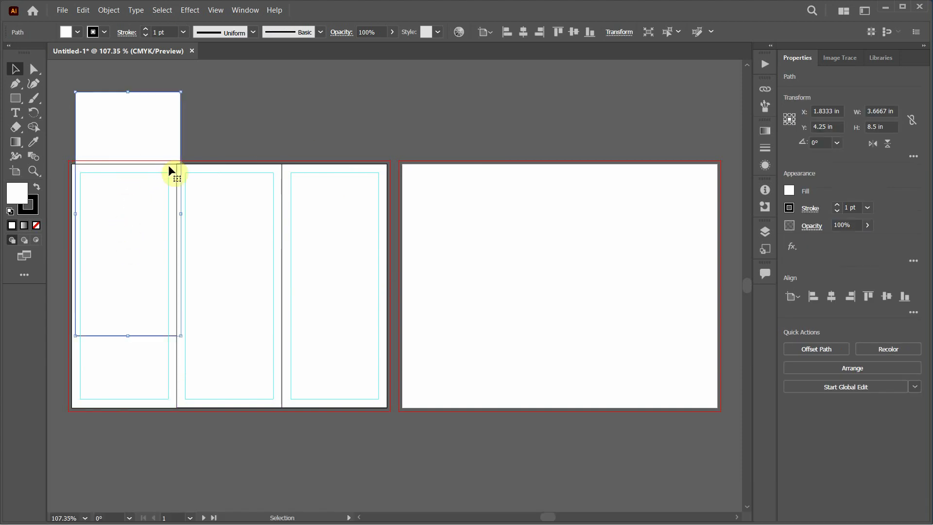
{"action": "left_click", "coordinate": [312, 131]}
{"action": "key", "text": "ctrl+z"}
{"action": "left_click", "coordinate": [311, 132]}
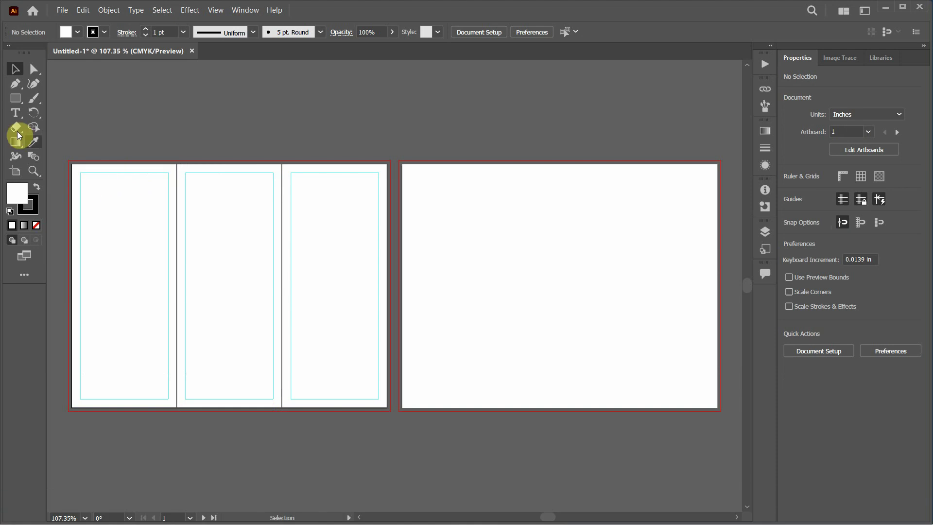
Draw an 11 × 8.5 in rectangle covering the second artboard and center it horizontally on the artboard.
{"action": "left_click", "coordinate": [15, 98]}
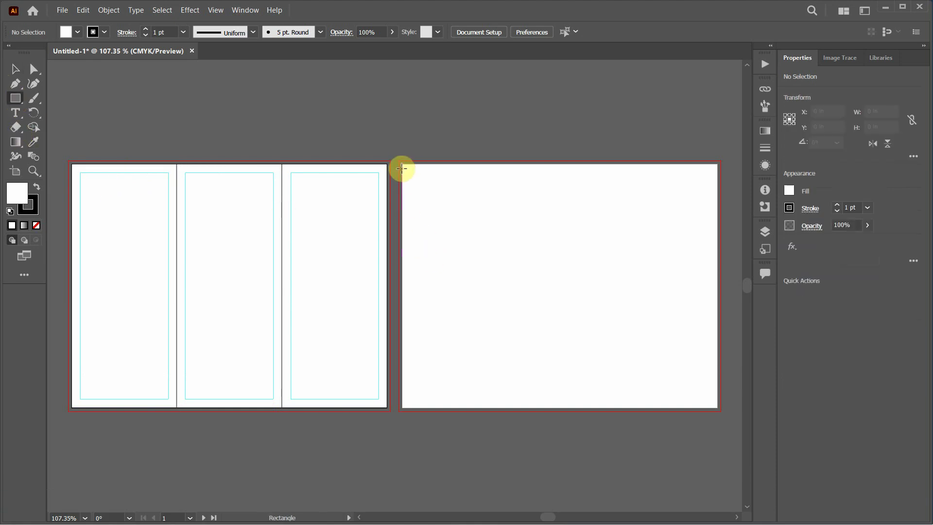
{"action": "left_click_drag", "start_coordinate": [402, 164], "coordinate": [718, 407]}
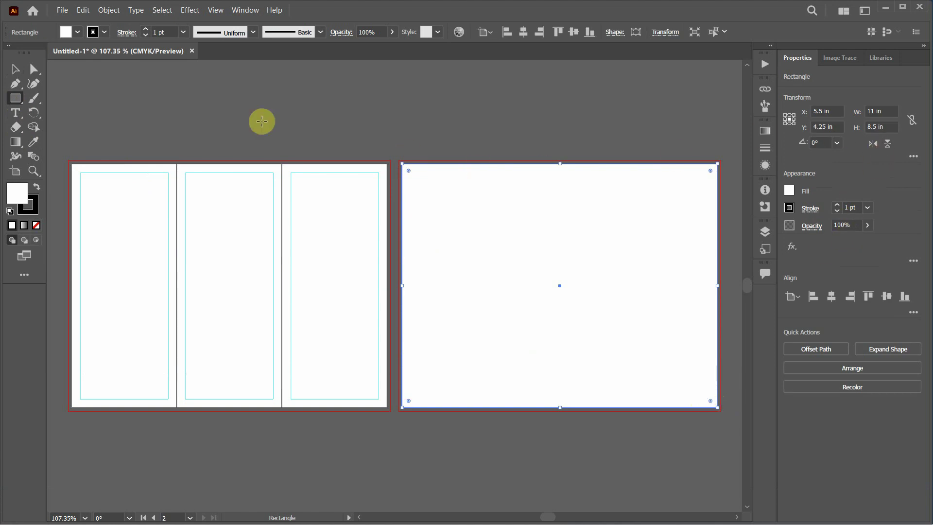
{"action": "left_click", "coordinate": [15, 69]}
{"action": "left_click", "coordinate": [521, 216]}
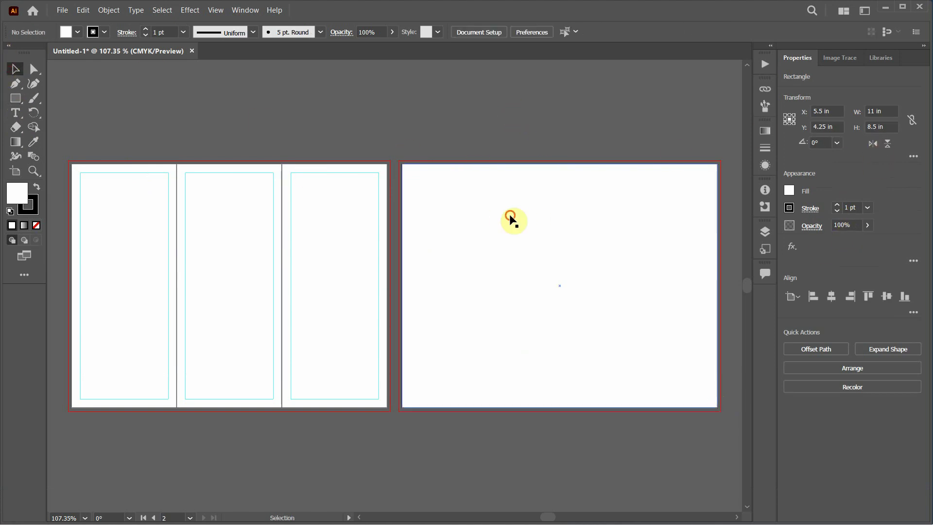
{"action": "left_click", "coordinate": [713, 248]}
{"action": "left_click", "coordinate": [830, 301]}
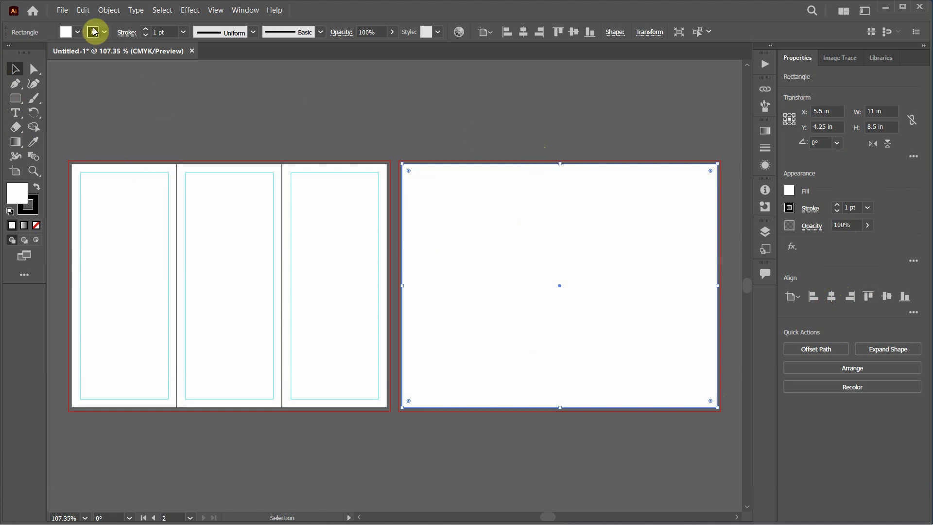
Split the second artboard's rectangle into a grid of one row and three columns with a 0 in gutter, using the preview.
{"action": "left_click", "coordinate": [108, 10]}
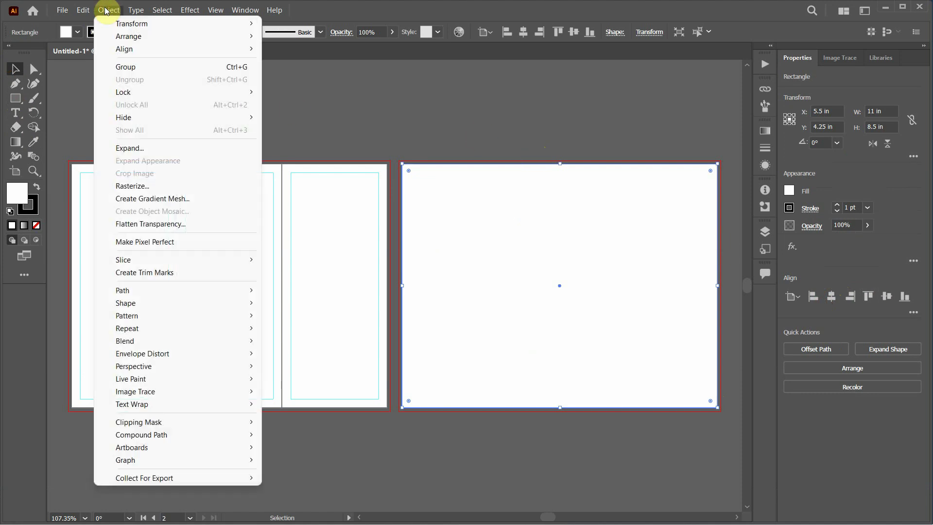
{"action": "mouse_move", "coordinate": [157, 290]}
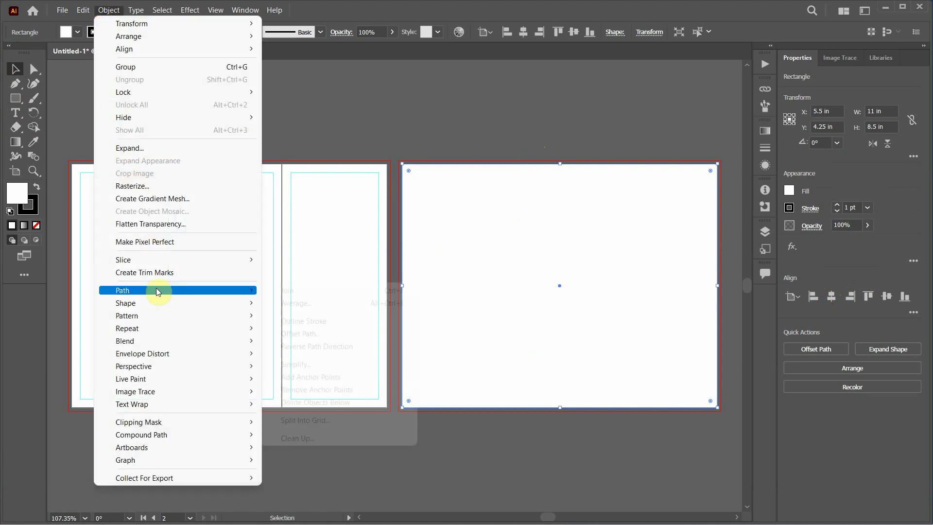
{"action": "left_click", "coordinate": [346, 421]}
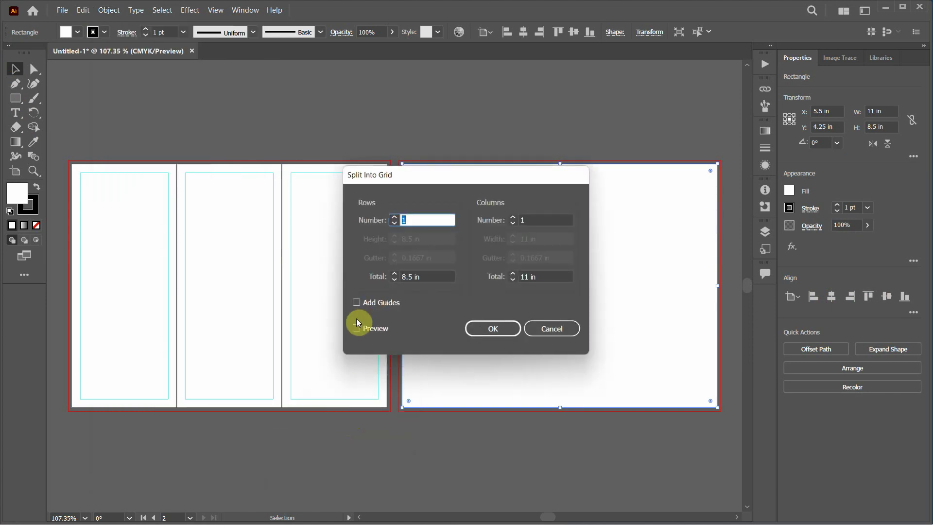
{"action": "left_click", "coordinate": [365, 324]}
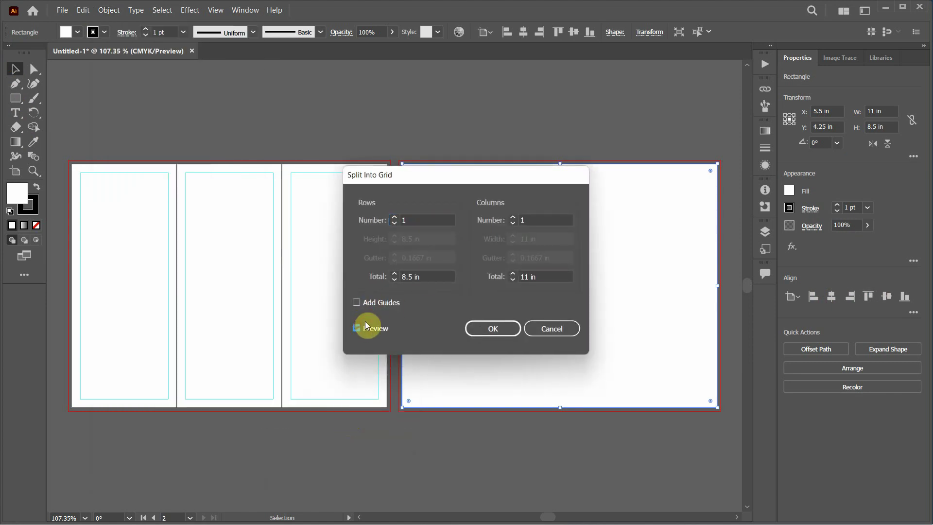
{"action": "left_click", "coordinate": [513, 217]}
{"action": "left_click", "coordinate": [515, 216]}
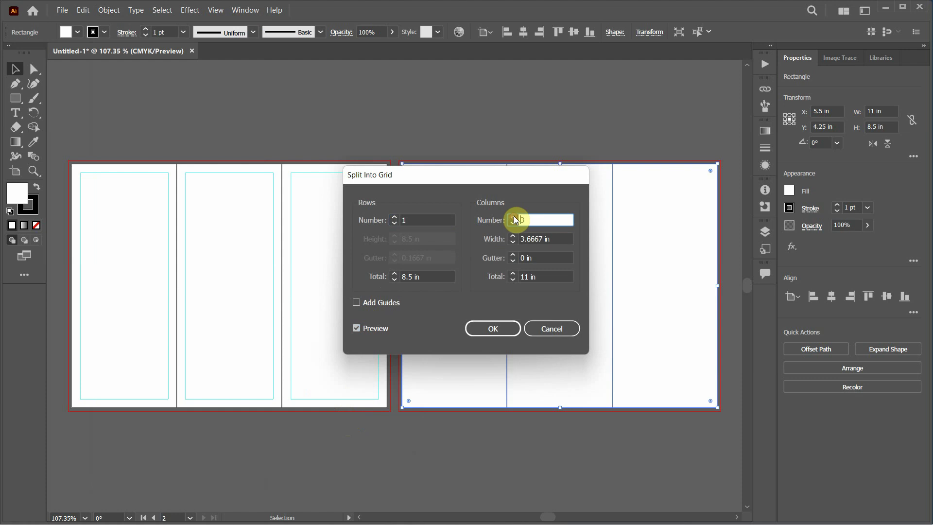
{"action": "left_click", "coordinate": [502, 327]}
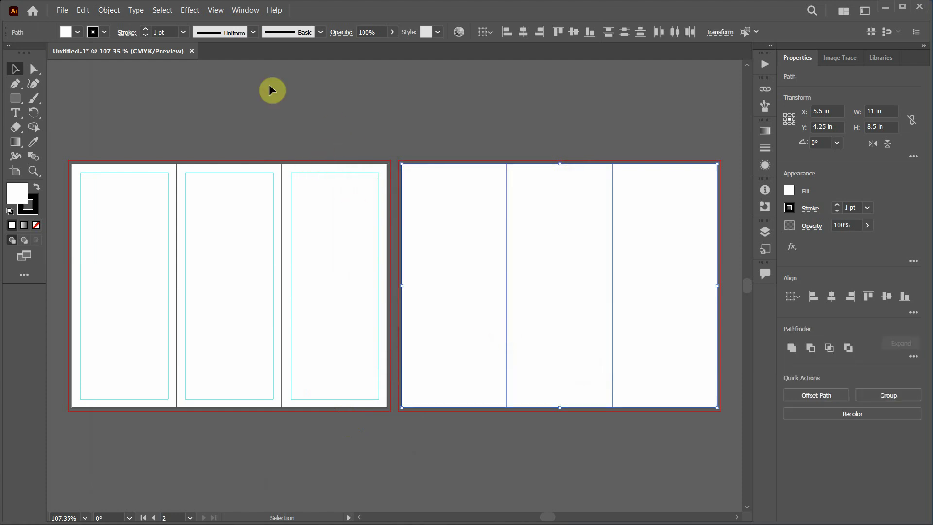
Offset the paths of the second artboard's three column panels by -0.3 in with miter joins.
{"action": "left_click", "coordinate": [109, 10]}
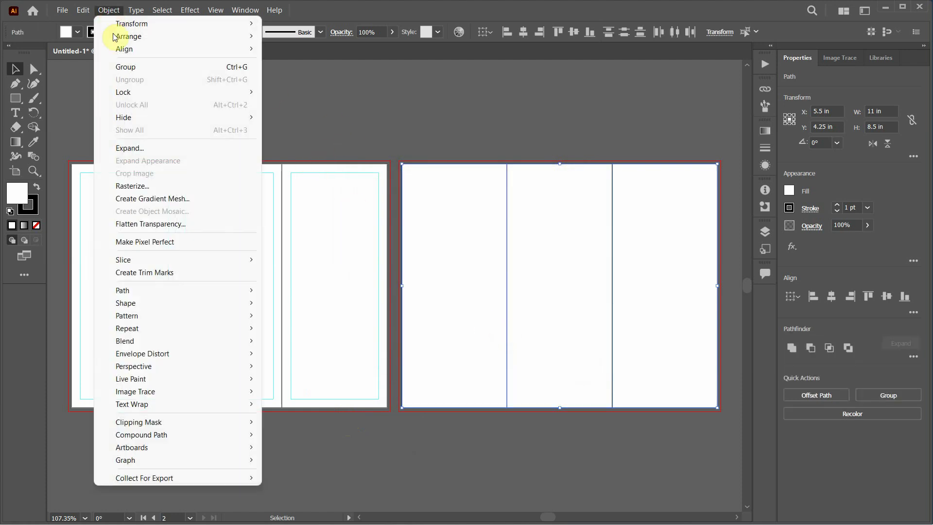
{"action": "mouse_move", "coordinate": [145, 290]}
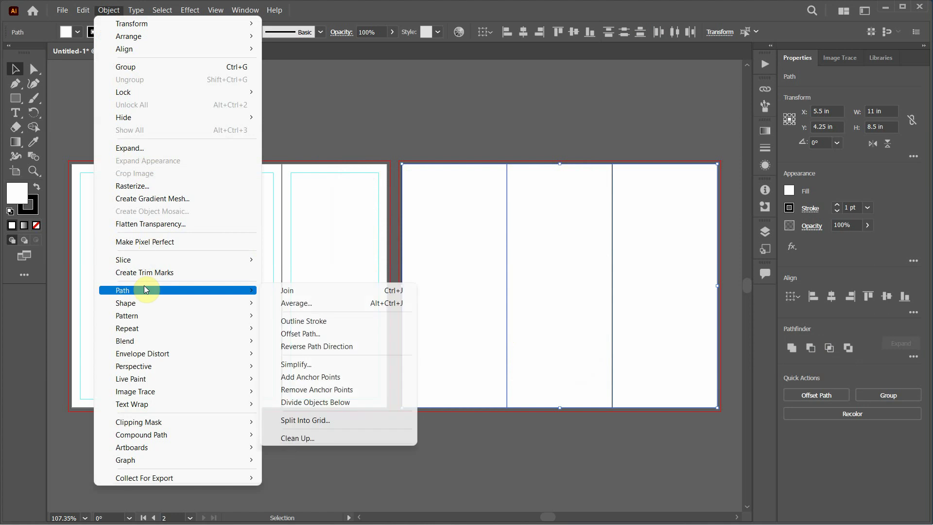
{"action": "left_click", "coordinate": [318, 336]}
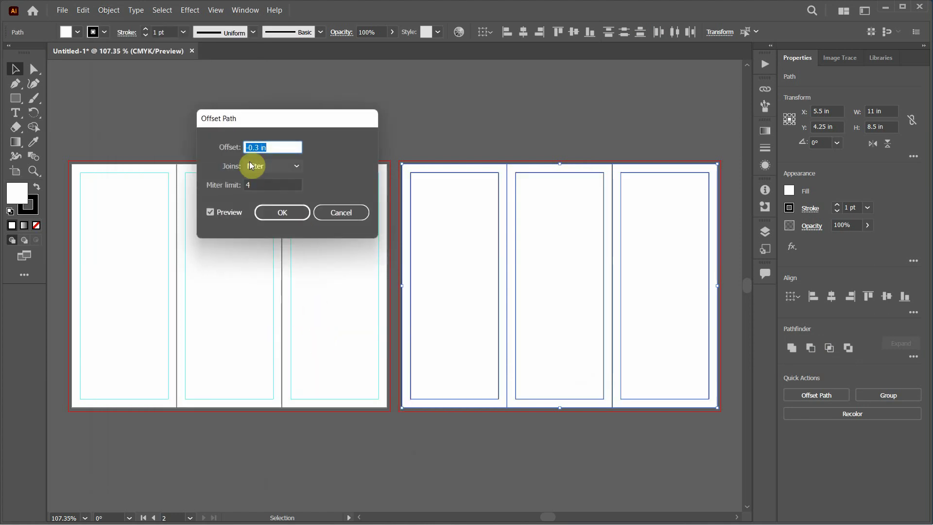
{"action": "left_click", "coordinate": [284, 216]}
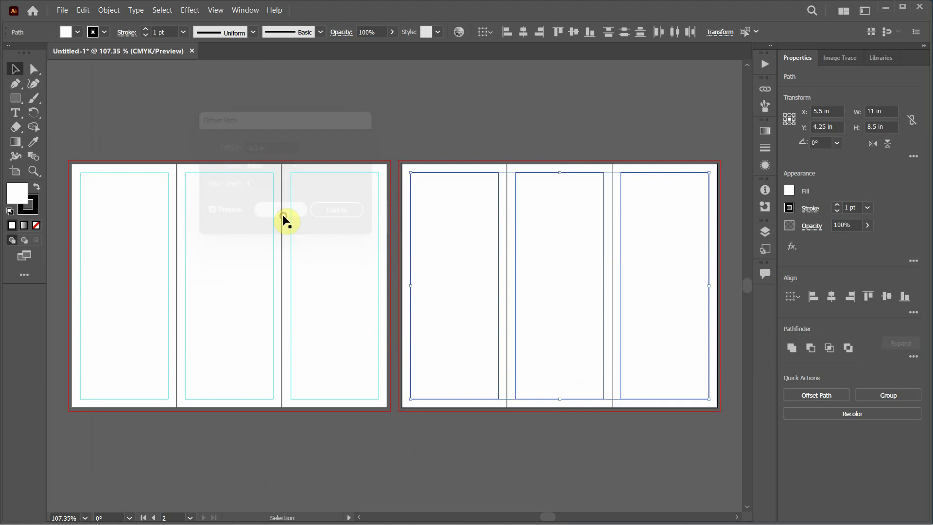
Convert the second artboard's three inset rectangles into guides and collapse the side panels.
{"action": "right_click", "coordinate": [437, 173]}
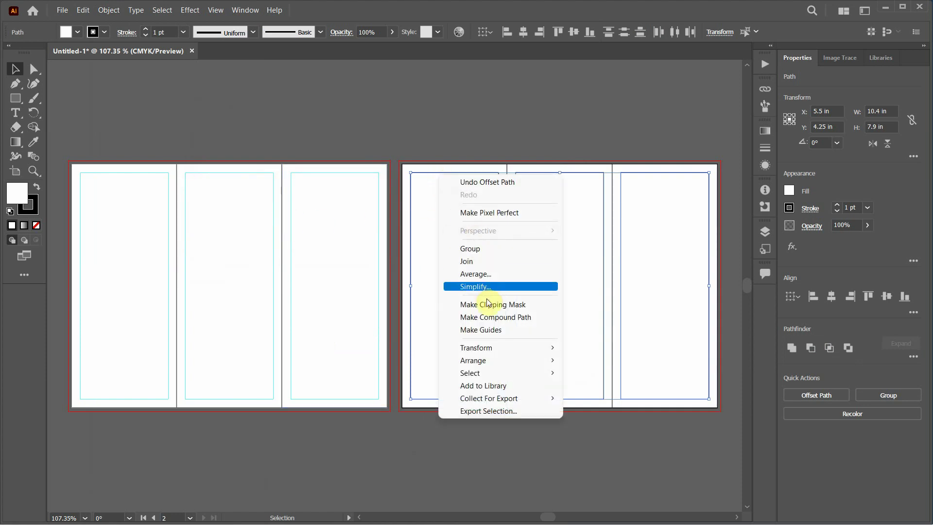
{"action": "left_click", "coordinate": [488, 331]}
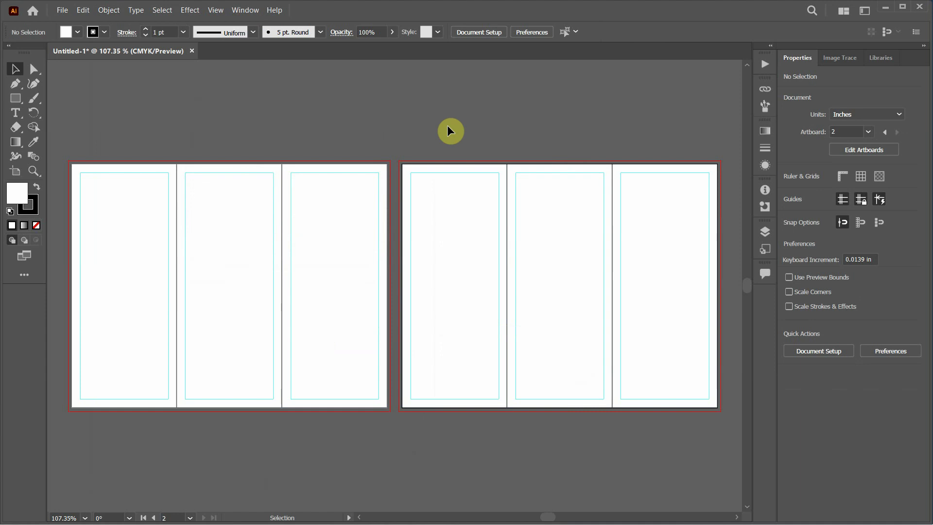
{"action": "left_click", "coordinate": [925, 47]}
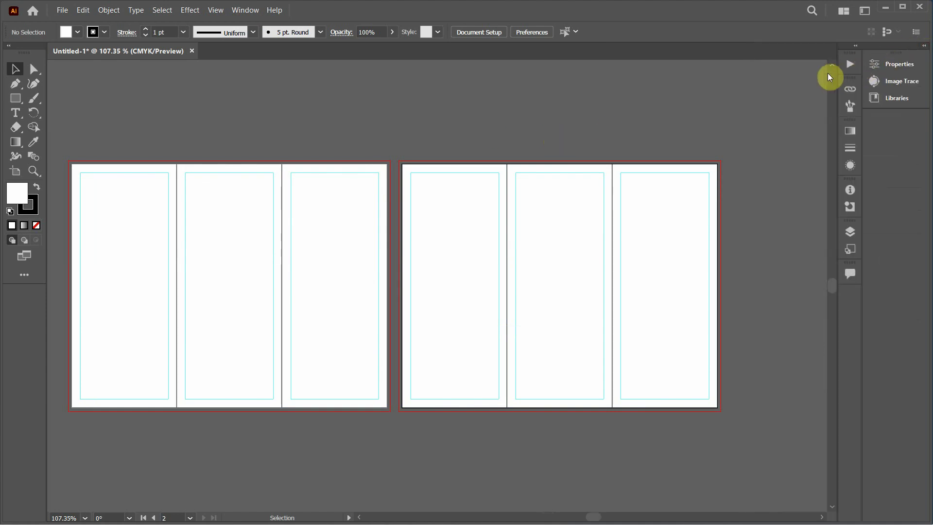
Convert the three full-height column panels on each of the two artboards into guides.
{"action": "key", "text": "ctrl+alt+0"}
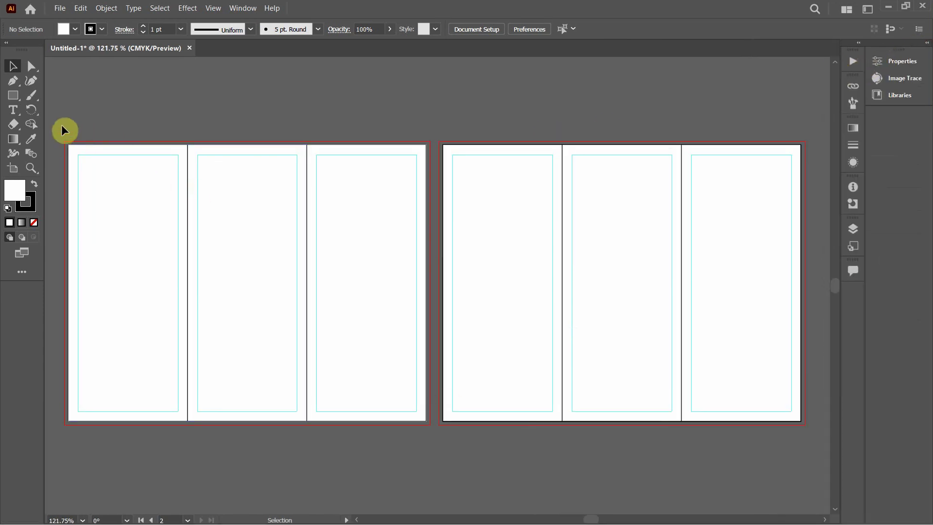
{"action": "left_click_drag", "start_coordinate": [63, 130], "coordinate": [432, 442]}
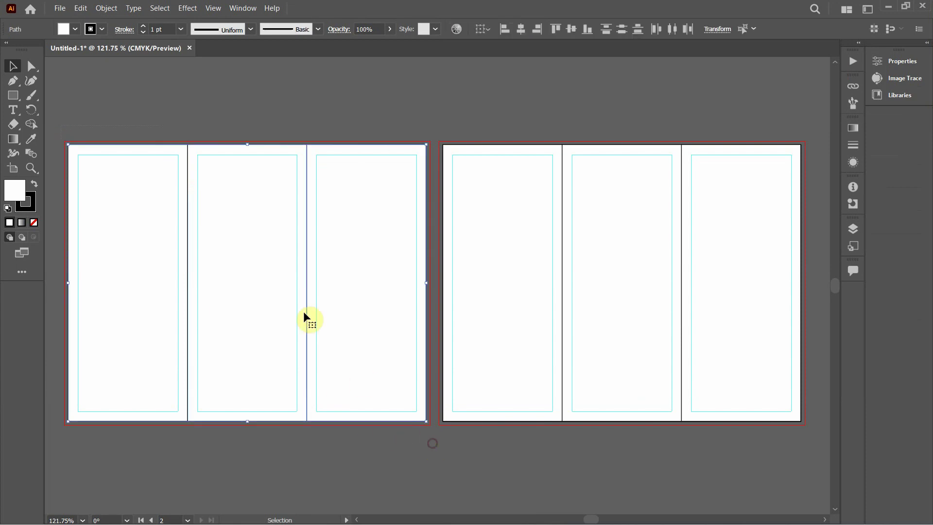
{"action": "right_click", "coordinate": [187, 194]}
{"action": "left_click", "coordinate": [245, 346]}
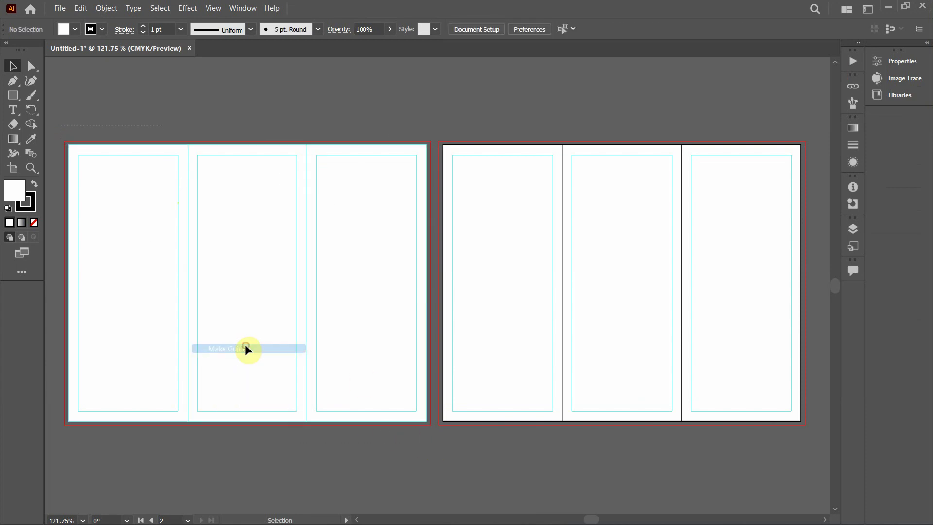
{"action": "left_click_drag", "start_coordinate": [434, 126], "coordinate": [799, 427]}
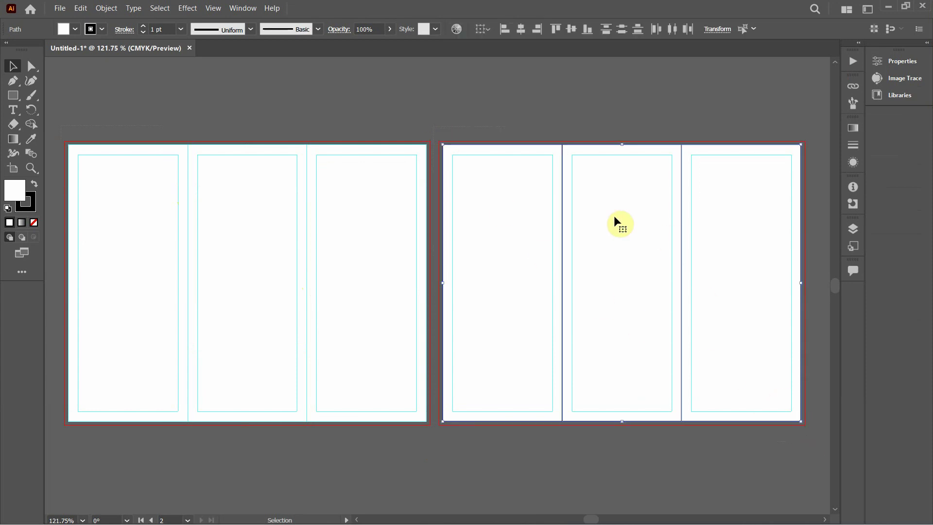
{"action": "right_click", "coordinate": [564, 210]}
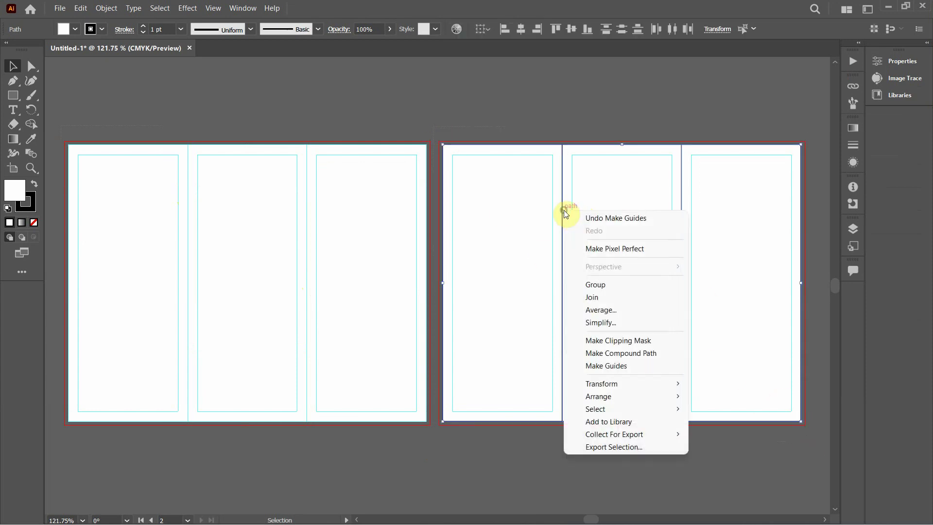
{"action": "left_click", "coordinate": [629, 366]}
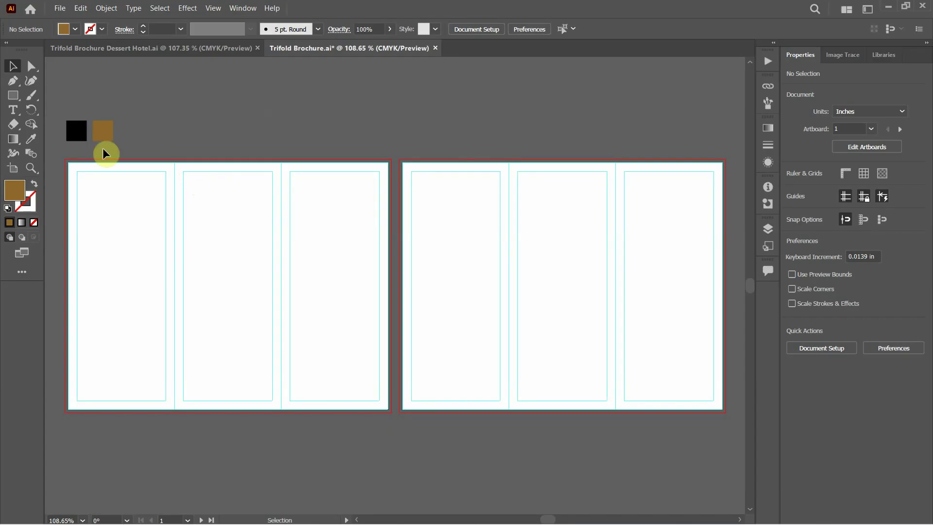
Draw a brown rectangle, about 3.78 × 8.74 in, filling the first artboard's third column out to the bleed edges.
{"action": "left_click", "coordinate": [13, 96]}
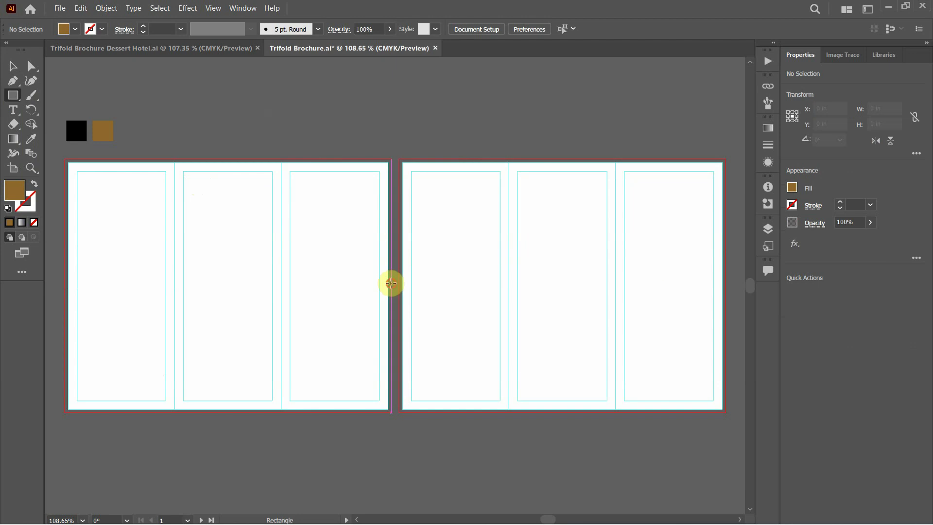
{"action": "left_click_drag", "start_coordinate": [391, 283], "coordinate": [282, 412]}
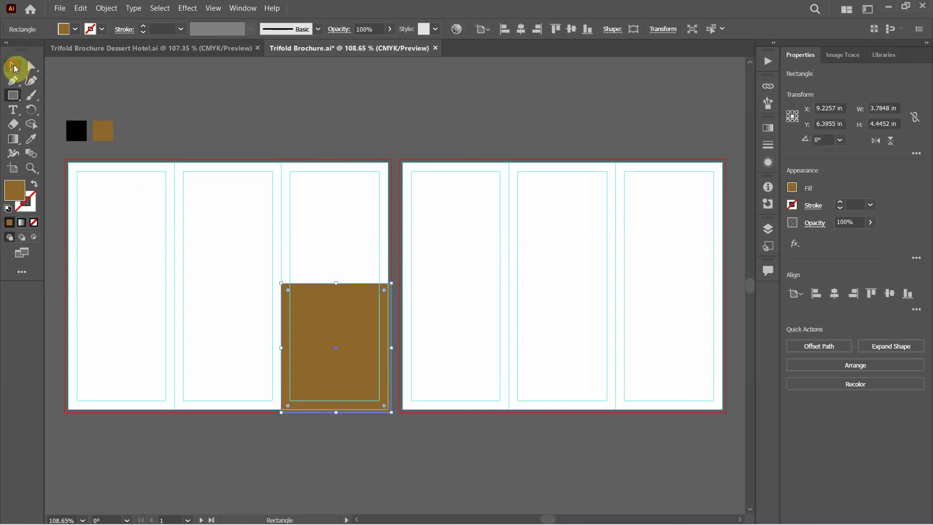
{"action": "left_click", "coordinate": [13, 66]}
{"action": "left_click_drag", "start_coordinate": [336, 283], "coordinate": [341, 160]}
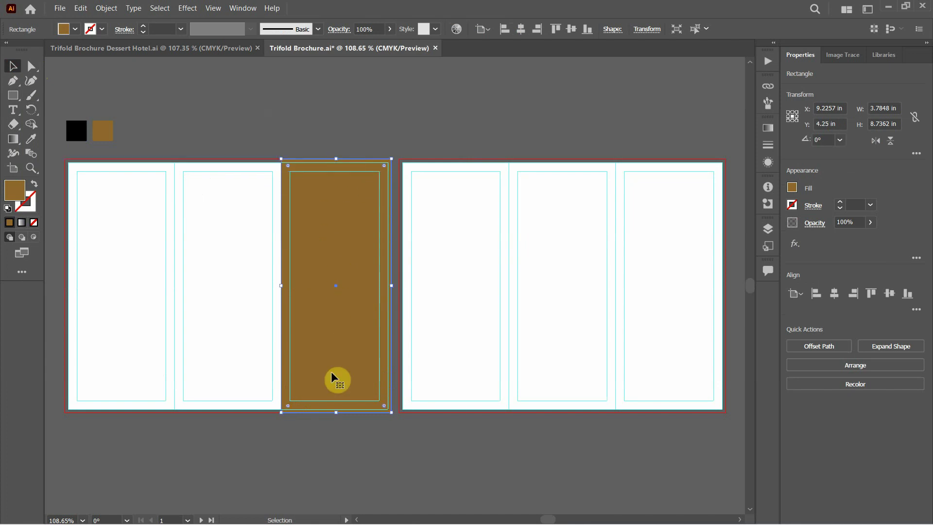
{"action": "left_click", "coordinate": [326, 444]}
{"action": "scroll", "coordinate": [327, 422], "scroll_direction": "up", "scroll_amount": 5}
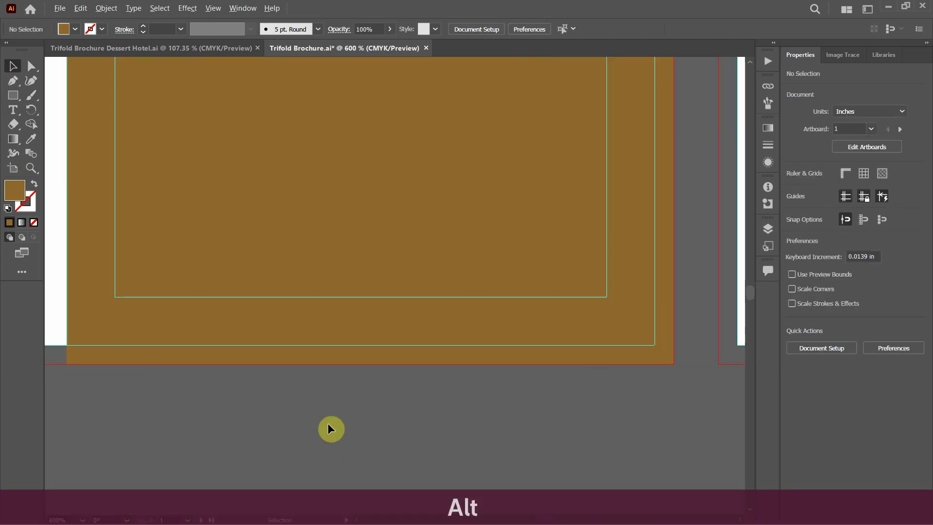
{"action": "scroll", "coordinate": [328, 427], "scroll_direction": "down", "scroll_amount": 5}
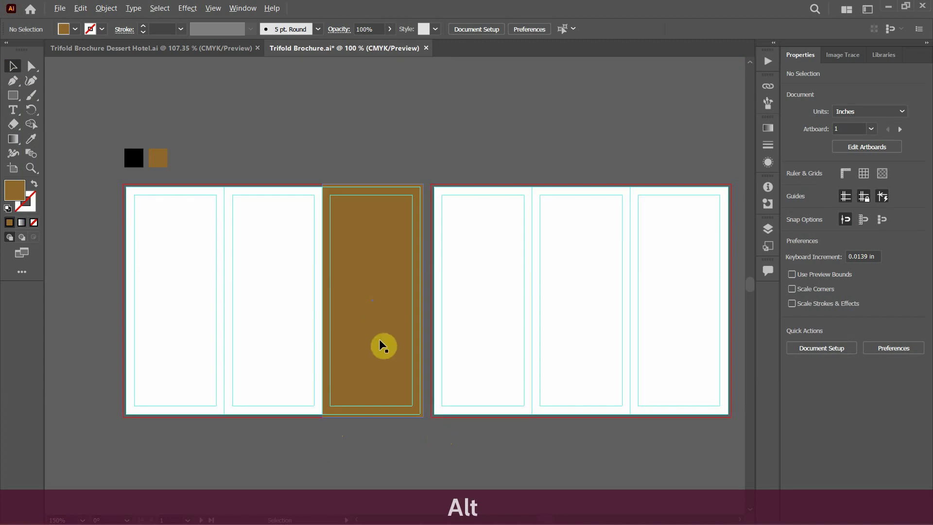
Halve the brown rectangle's height by dividing 8.7362 in by 2 and align it to the artboard's bottom edge.
{"action": "left_click", "coordinate": [372, 228]}
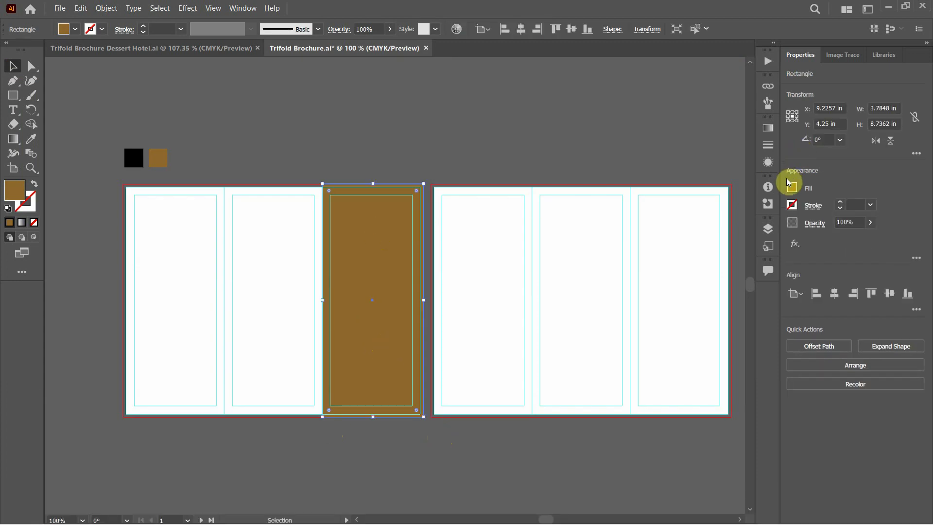
{"action": "left_click", "coordinate": [890, 123]}
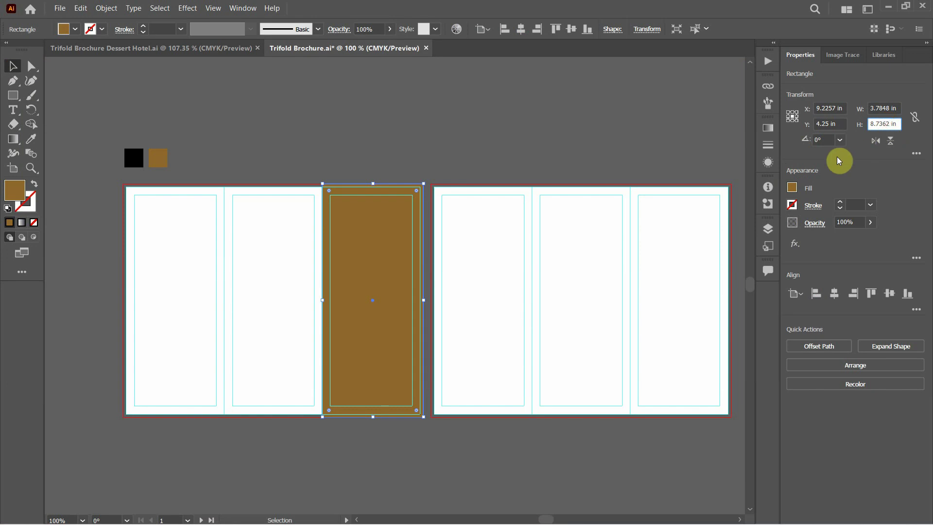
{"action": "type", "text": "/2"}
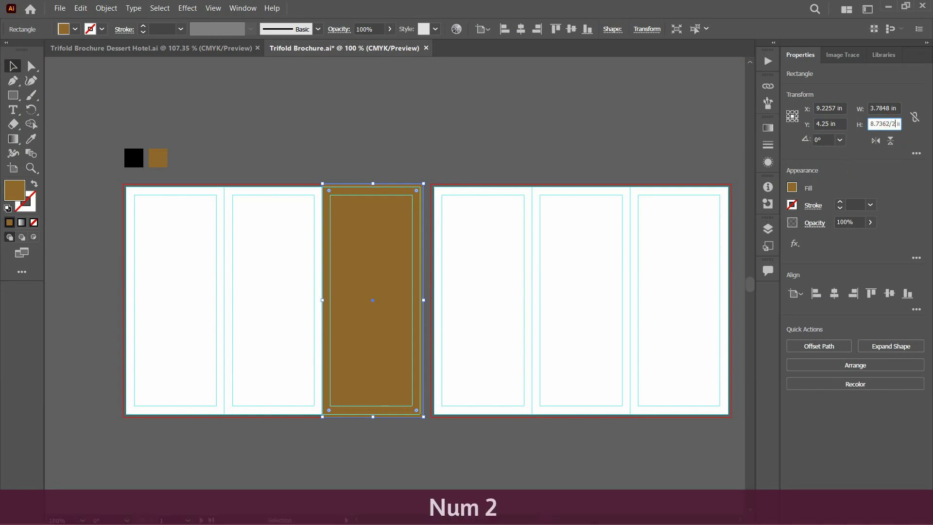
{"action": "key", "text": "Return"}
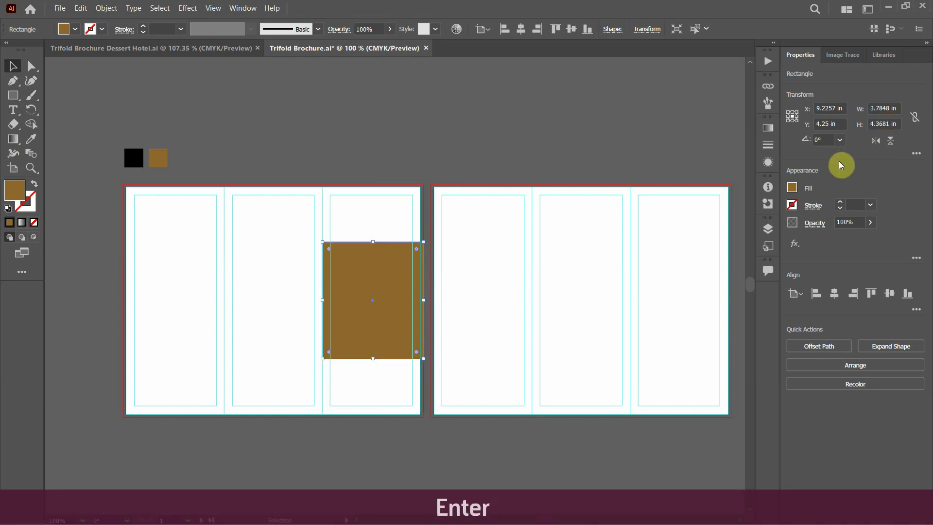
{"action": "left_click", "coordinate": [908, 295]}
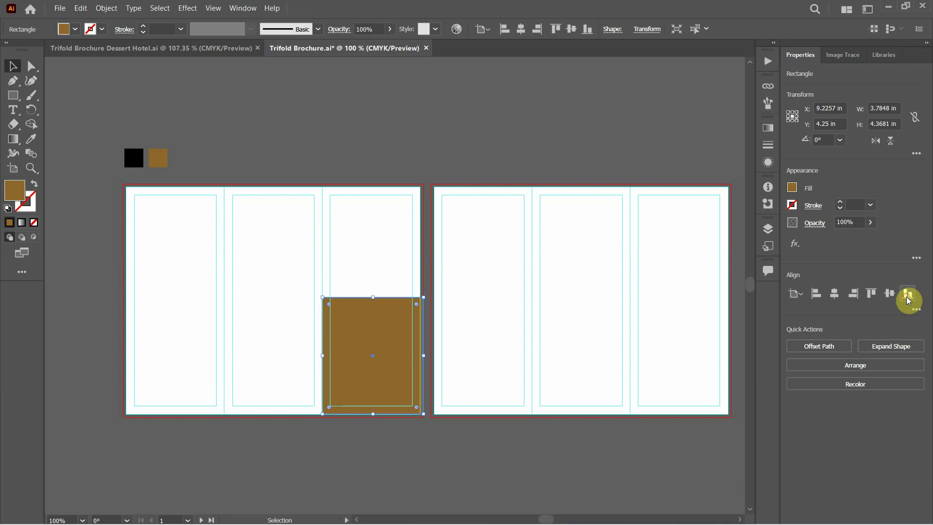
Move the brown rectangle down so its lower edge snaps to the first artboard's bottom bleed line.
{"action": "left_click", "coordinate": [350, 471]}
{"action": "scroll", "coordinate": [377, 423], "scroll_direction": "up", "scroll_amount": 2}
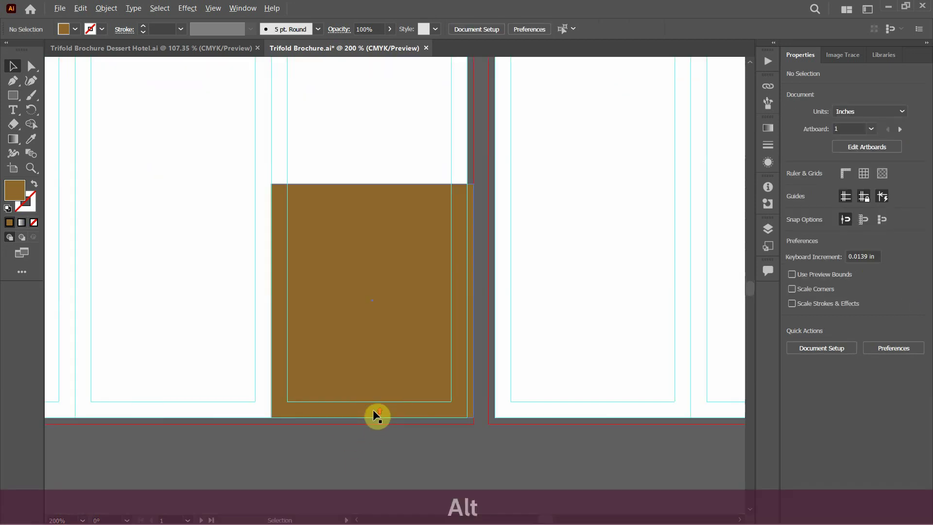
{"action": "scroll", "coordinate": [374, 411], "scroll_direction": "up", "scroll_amount": 1}
{"action": "left_click_drag", "start_coordinate": [372, 351], "coordinate": [375, 367]}
{"action": "left_click", "coordinate": [405, 447]}
{"action": "scroll", "coordinate": [462, 429], "scroll_direction": "down", "scroll_amount": 2}
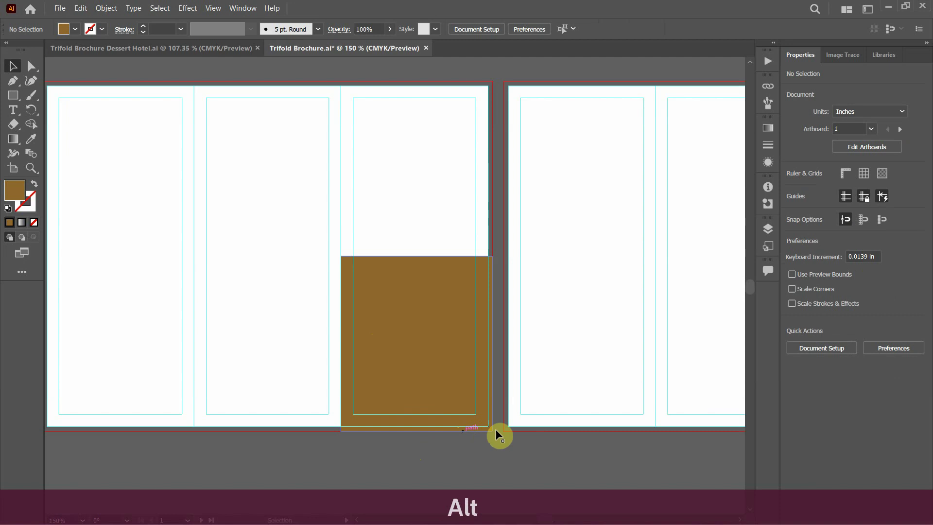
{"action": "scroll", "coordinate": [495, 428], "scroll_direction": "down", "scroll_amount": 2}
{"action": "scroll", "coordinate": [483, 419], "scroll_direction": "up", "scroll_amount": 2}
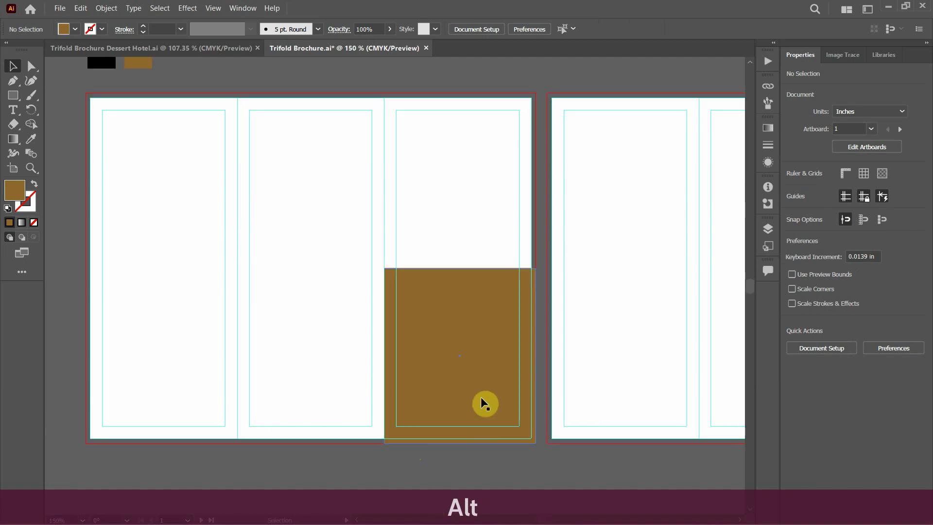
Duplicate the brown rectangle into the upper half of the first column, snapped to the top-left bleed corner.
{"action": "left_click", "coordinate": [455, 306]}
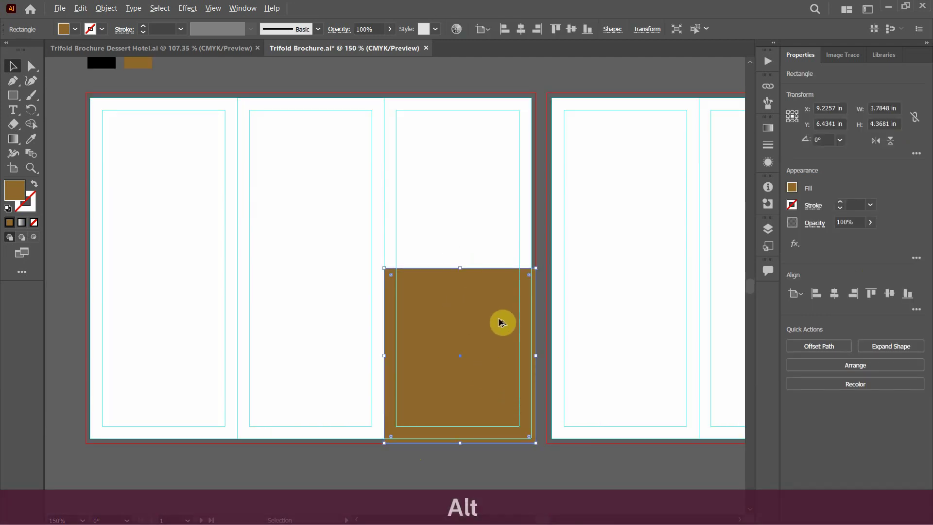
{"action": "left_click_drag", "start_coordinate": [486, 316], "coordinate": [203, 147]}
{"action": "left_click", "coordinate": [288, 203]}
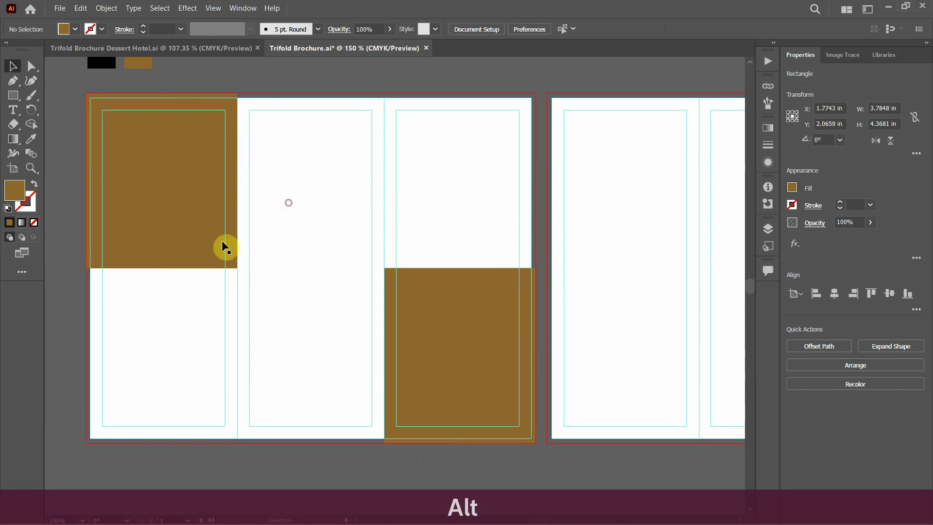
{"action": "scroll", "coordinate": [227, 141], "scroll_direction": "up", "scroll_amount": 3}
{"action": "scroll", "coordinate": [248, 156], "scroll_direction": "down", "scroll_amount": 3}
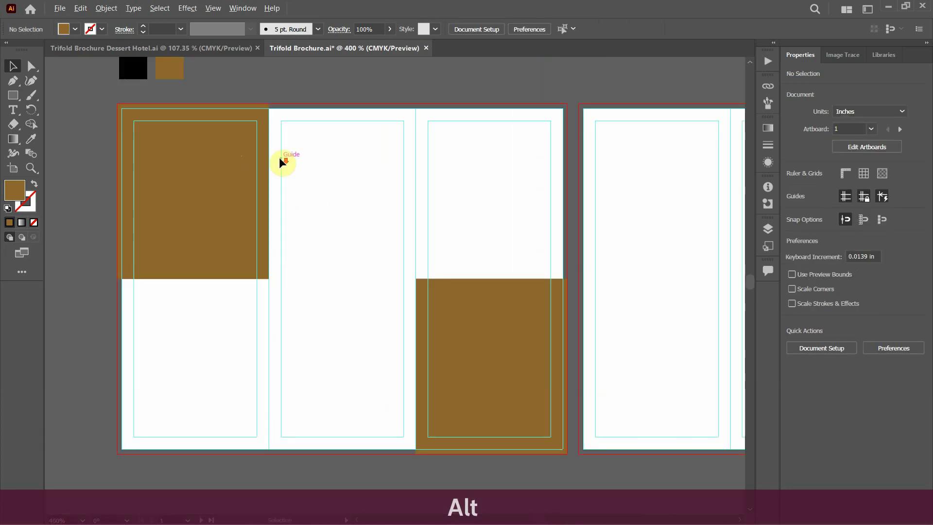
Recolor both brown rectangles black by sampling the black color square above the artboard, and clear the selection.
{"action": "left_click", "coordinate": [238, 170]}
{"action": "left_click", "coordinate": [474, 312], "text": "shift"}
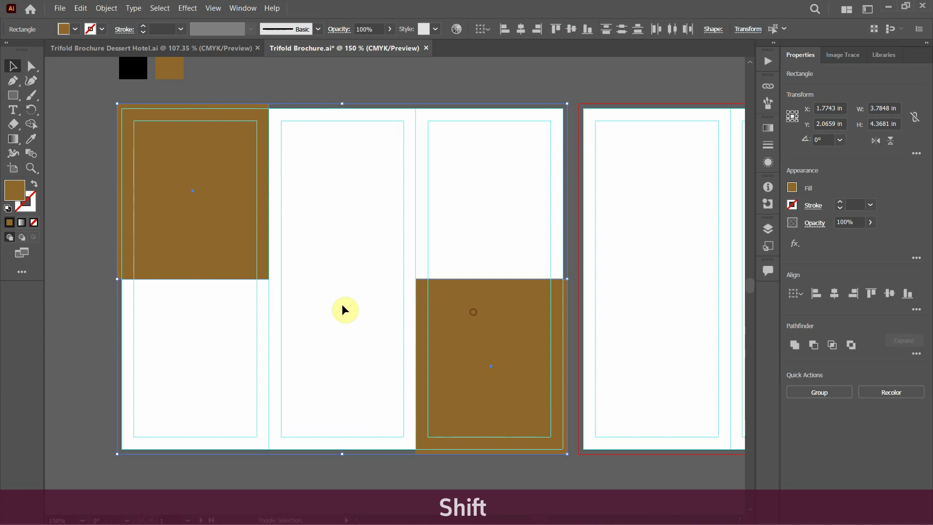
{"action": "left_click", "coordinate": [36, 140]}
{"action": "left_click", "coordinate": [139, 69]}
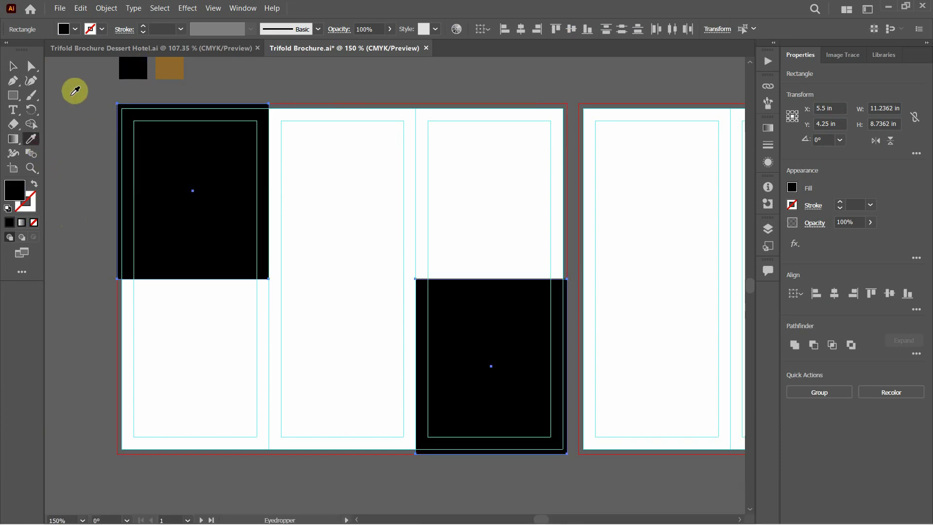
{"action": "left_click", "coordinate": [14, 66]}
{"action": "left_click", "coordinate": [110, 227]}
{"action": "scroll", "coordinate": [302, 323], "scroll_direction": "up", "scroll_amount": 1}
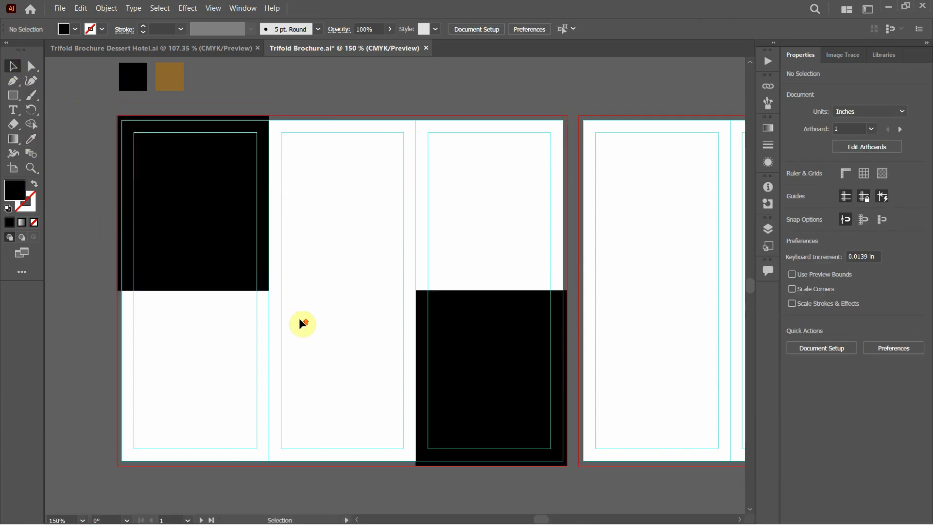
{"action": "scroll", "coordinate": [300, 320], "scroll_direction": "up", "scroll_amount": 1}
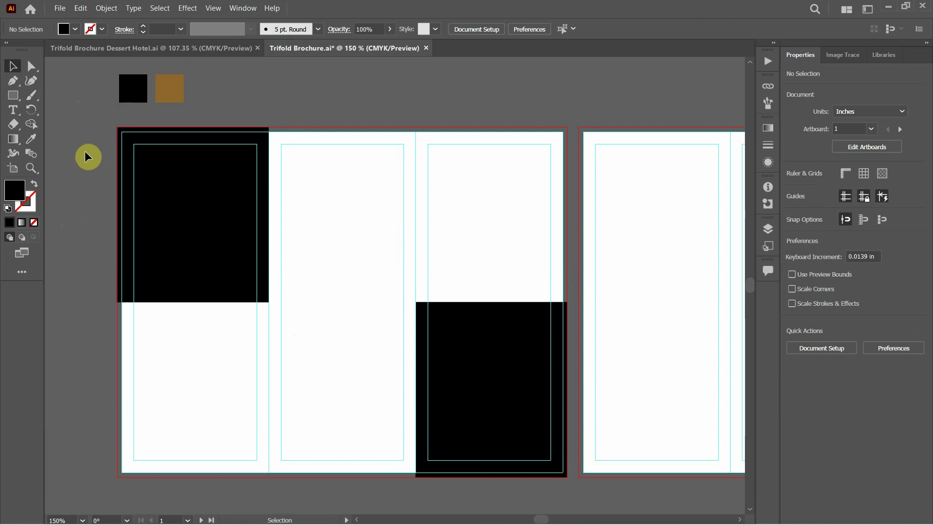
Draw a rectangle about 3.05 × 3.56 in inside the first column's black block, fitted to the margin guides.
{"action": "left_click", "coordinate": [14, 94]}
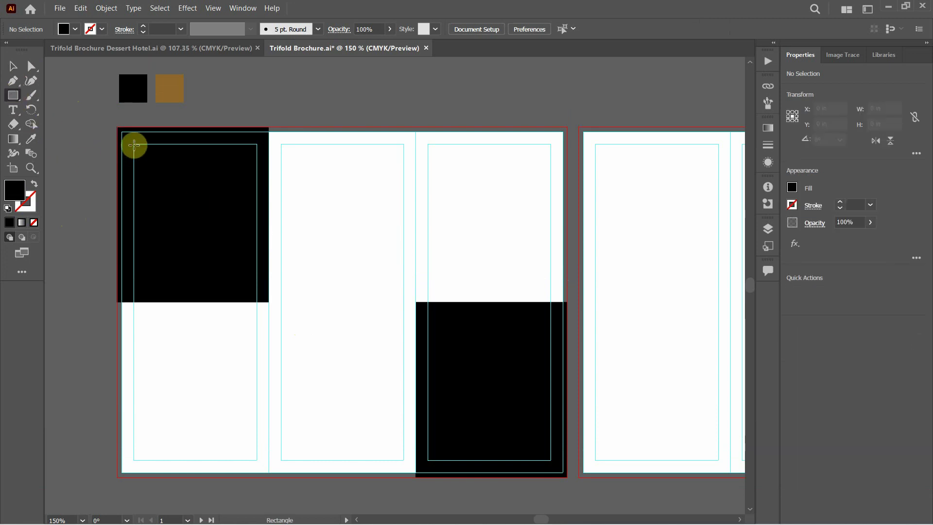
{"action": "left_click_drag", "start_coordinate": [134, 145], "coordinate": [256, 288]}
{"action": "left_click", "coordinate": [15, 67]}
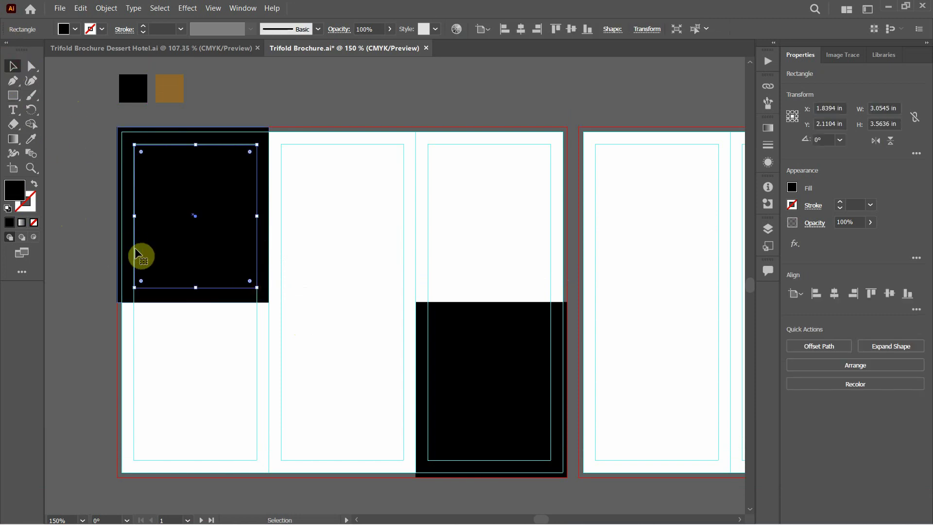
{"action": "left_click_drag", "start_coordinate": [134, 216], "coordinate": [135, 217]}
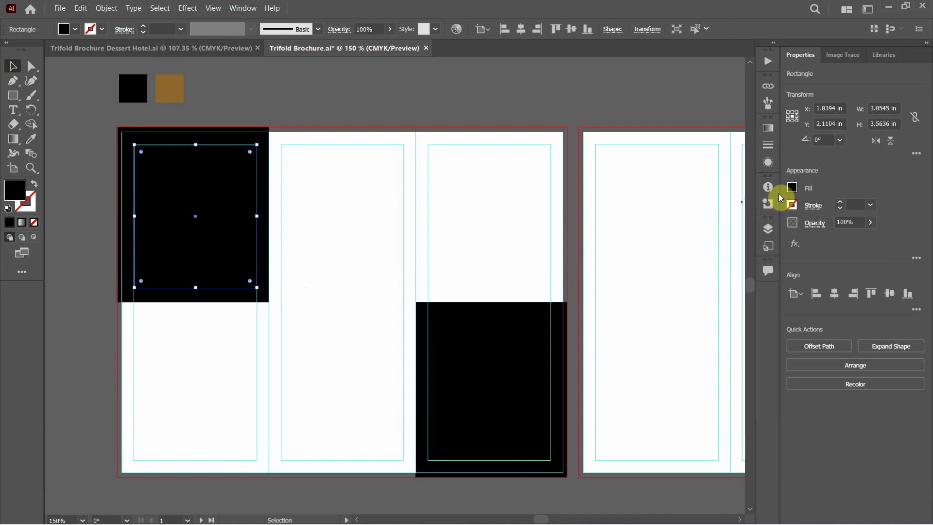
Fill the inner rectangle in the first column with a light gray swatch and deselect it.
{"action": "left_click", "coordinate": [792, 188]}
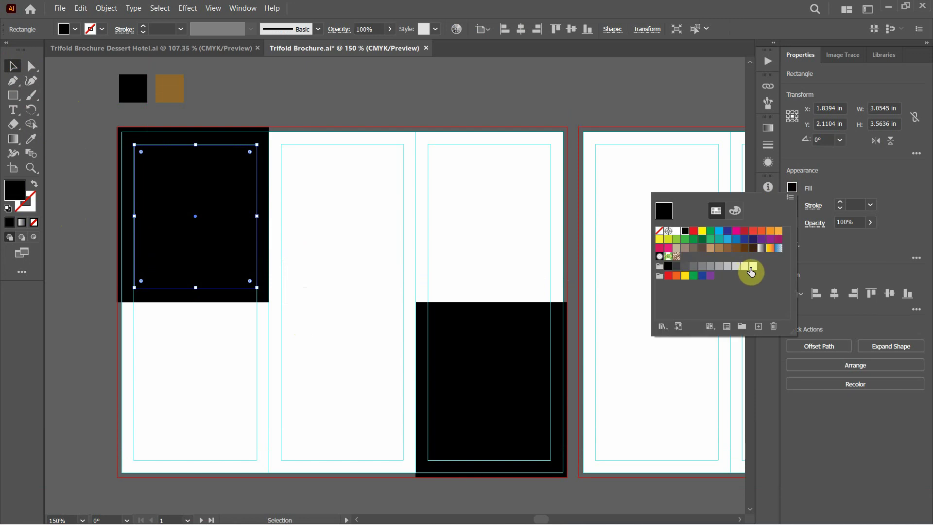
{"action": "left_click", "coordinate": [751, 268]}
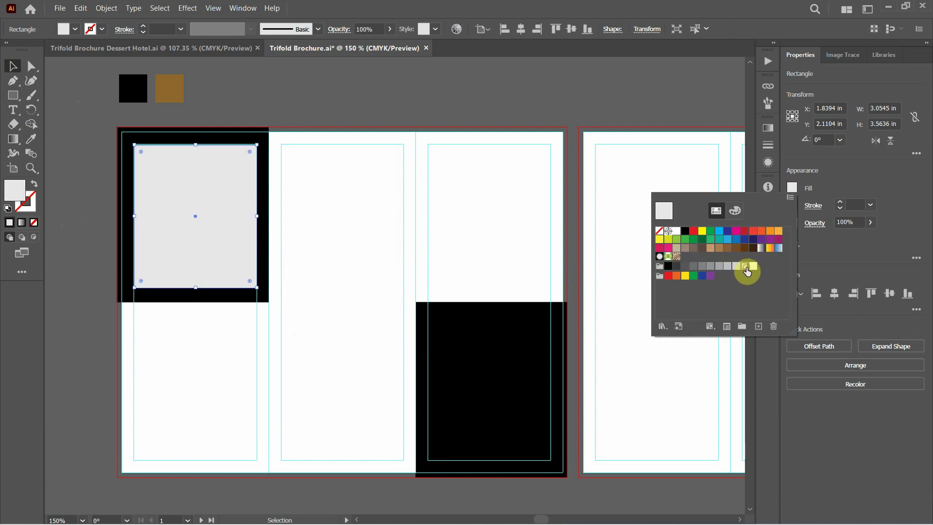
{"action": "left_click", "coordinate": [484, 94]}
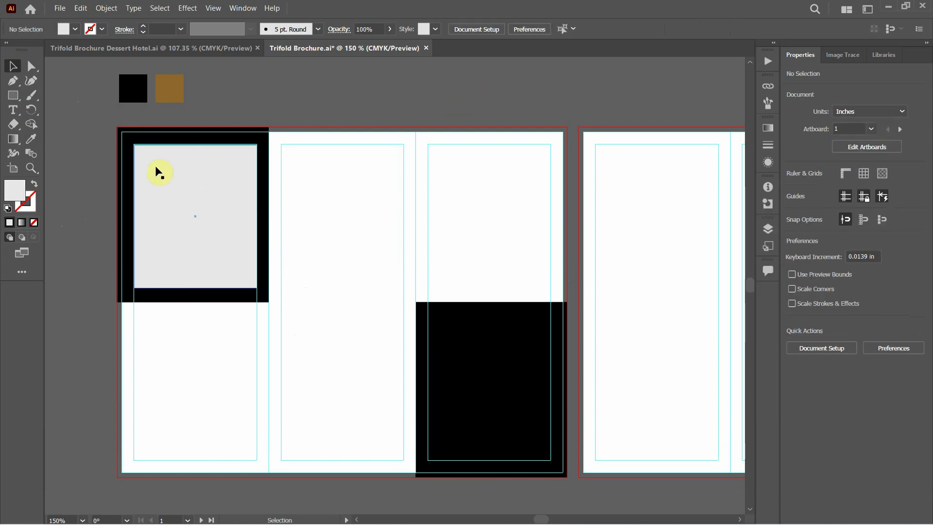
Stretch the gray rectangle in the first column to the top and left margin guides, making it about 3.07 × 3.59 in, and deselect it.
{"action": "scroll", "coordinate": [158, 173], "scroll_direction": "up", "scroll_amount": 4}
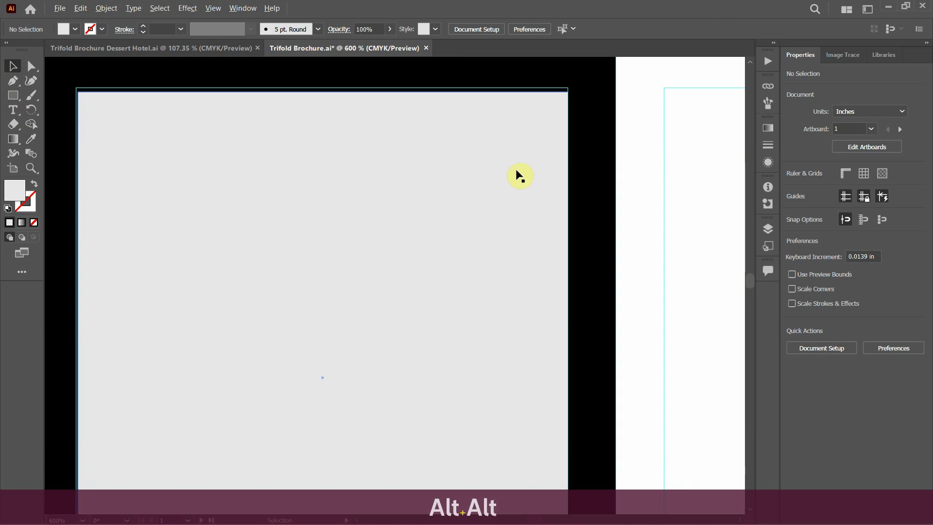
{"action": "left_click", "coordinate": [355, 131]}
{"action": "left_click_drag", "start_coordinate": [321, 92], "coordinate": [322, 88]}
{"action": "left_click_drag", "start_coordinate": [78, 376], "coordinate": [77, 375]}
{"action": "scroll", "coordinate": [212, 350], "scroll_direction": "down", "scroll_amount": 2}
{"action": "scroll", "coordinate": [212, 350], "scroll_direction": "down", "scroll_amount": 2}
{"action": "scroll", "coordinate": [209, 340], "scroll_direction": "down", "scroll_amount": 2}
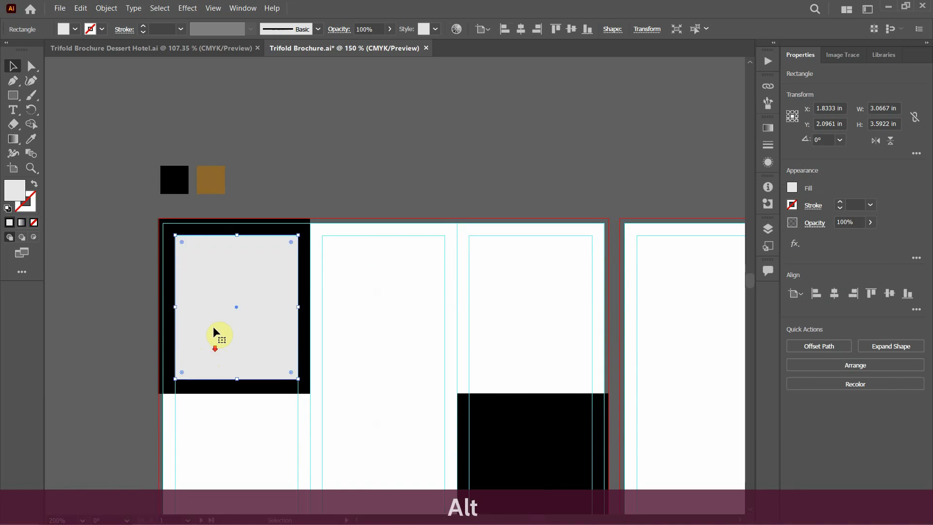
{"action": "left_click", "coordinate": [306, 157]}
{"action": "scroll", "coordinate": [345, 330], "scroll_direction": "down", "scroll_amount": 2}
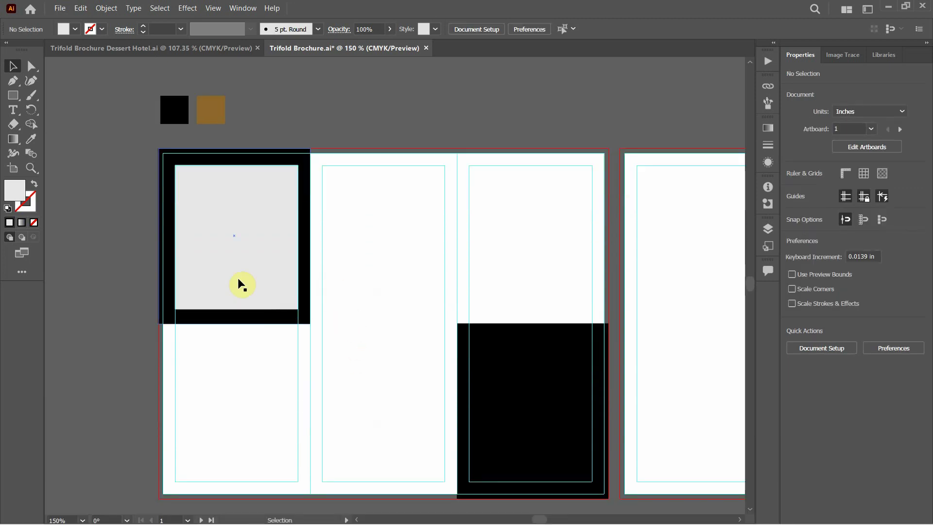
Duplicate the gray rectangle into the black block in the first artboard's third column, fitted to the margin guides, and deselect it.
{"action": "left_click", "coordinate": [234, 264]}
{"action": "left_click_drag", "start_coordinate": [216, 225], "coordinate": [526, 427]}
{"action": "scroll", "coordinate": [634, 443], "scroll_direction": "up", "scroll_amount": 1}
{"action": "scroll", "coordinate": [340, 348], "scroll_direction": "down", "scroll_amount": 2}
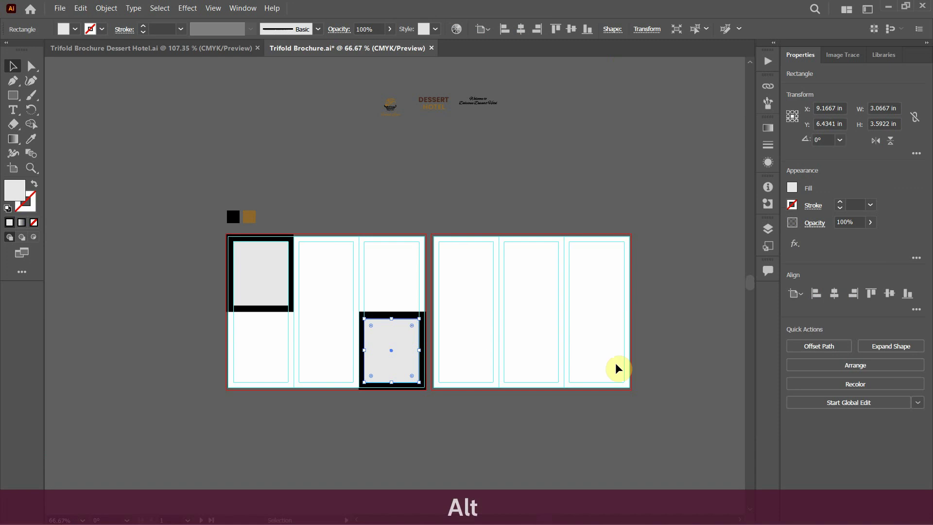
{"action": "scroll", "coordinate": [665, 368], "scroll_direction": "up", "scroll_amount": 1}
{"action": "scroll", "coordinate": [687, 362], "scroll_direction": "down", "scroll_amount": 1}
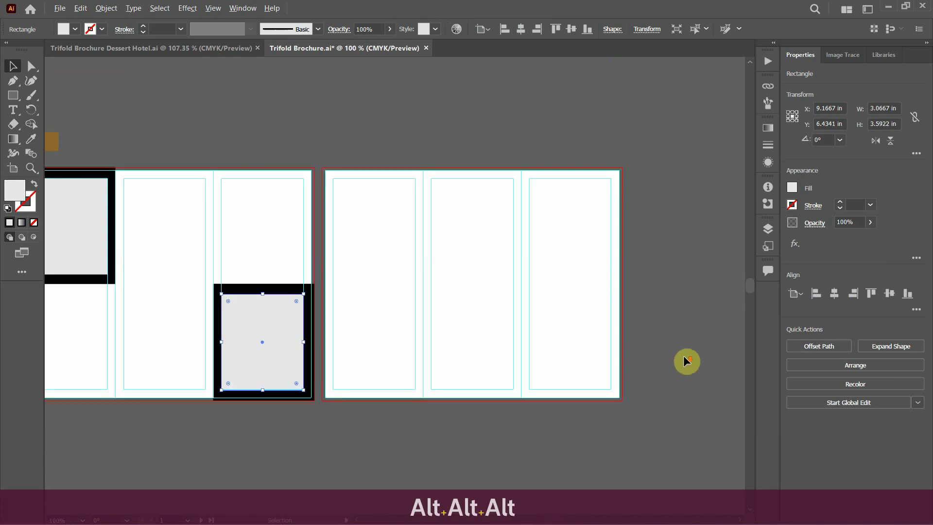
{"action": "left_click", "coordinate": [672, 330]}
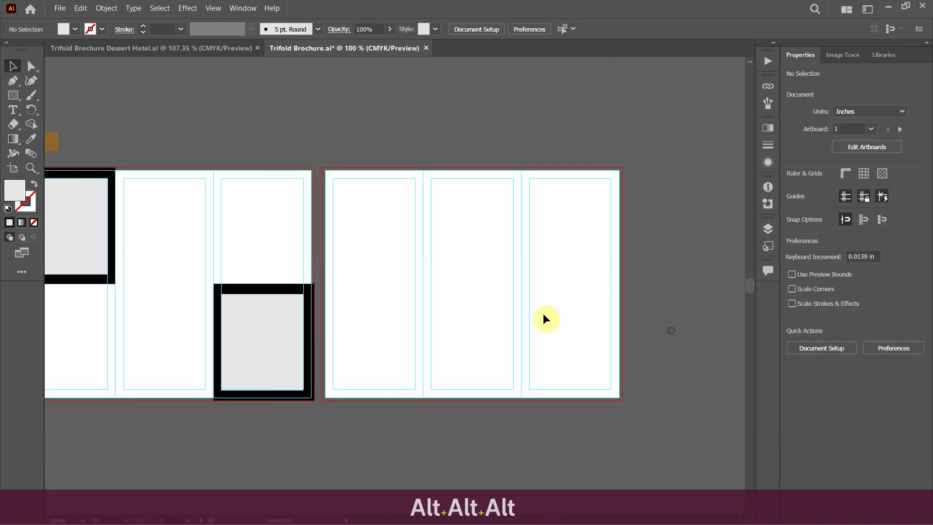
Copy the gray rectangle to the second artboard and resize it to about 3.78 × 8.74 in, covering the first column out to the bleed.
{"action": "left_click", "coordinate": [274, 324]}
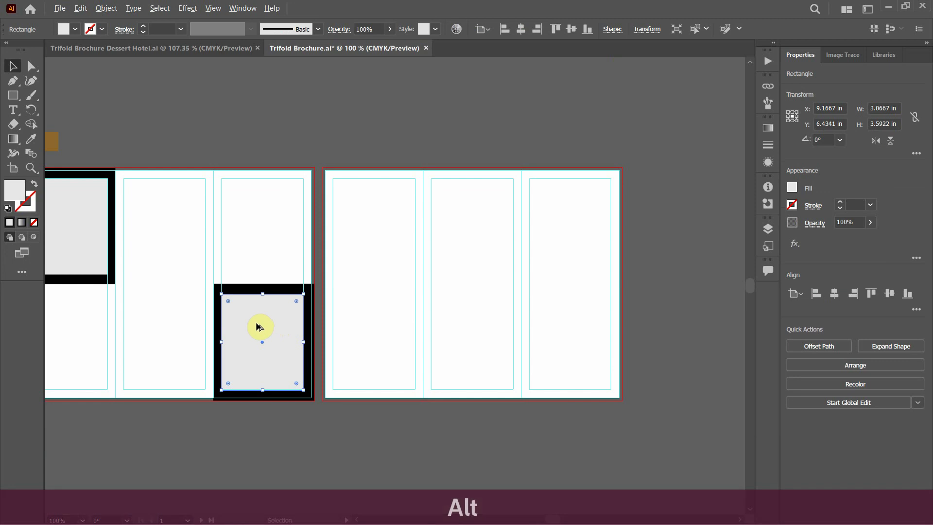
{"action": "left_click_drag", "start_coordinate": [259, 327], "coordinate": [423, 215]}
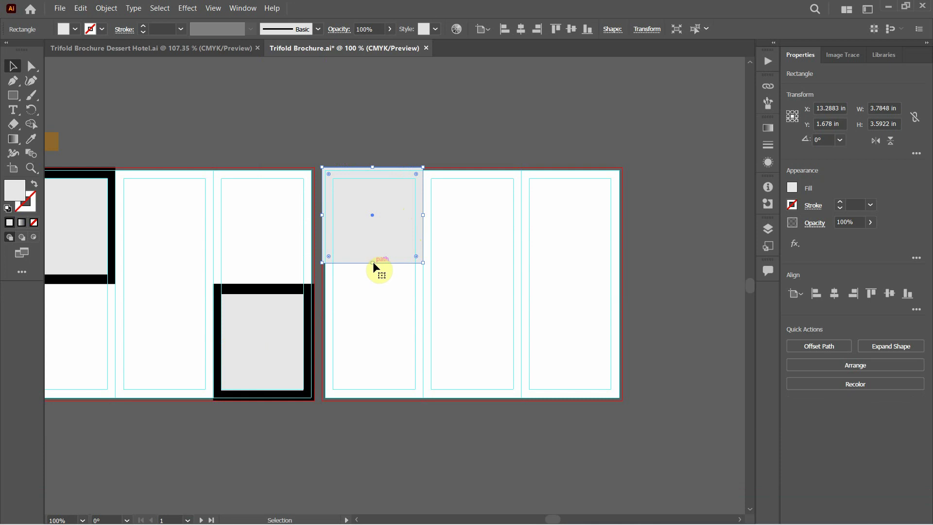
{"action": "left_click_drag", "start_coordinate": [372, 263], "coordinate": [372, 401]}
{"action": "left_click", "coordinate": [503, 413]}
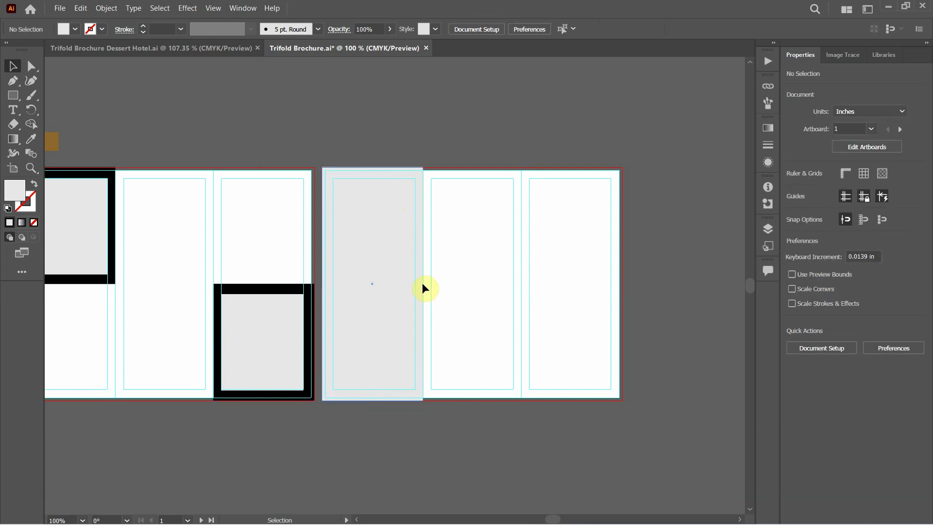
Duplicate the tall gray rectangle into the second artboard's middle column and shorten the copy to about 2.04 in high from the top bleed.
{"action": "left_click", "coordinate": [384, 237]}
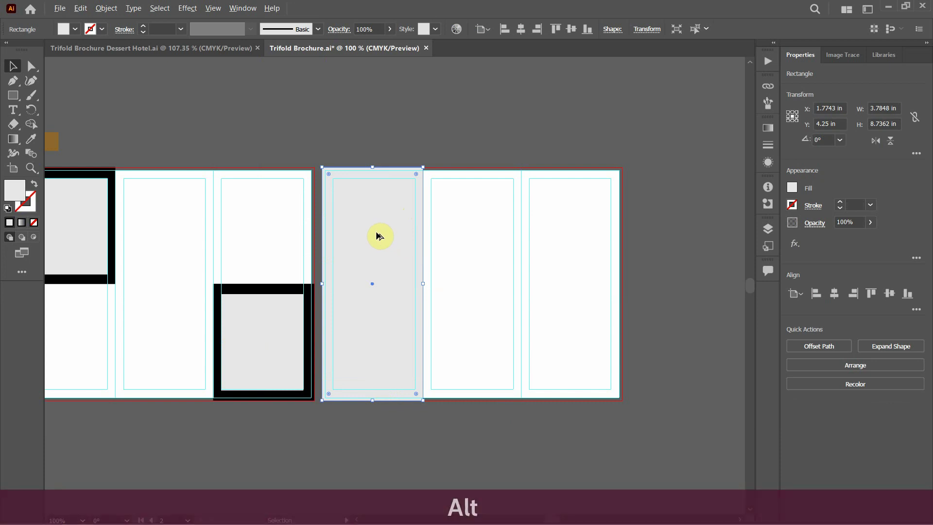
{"action": "left_click_drag", "start_coordinate": [377, 232], "coordinate": [478, 243]}
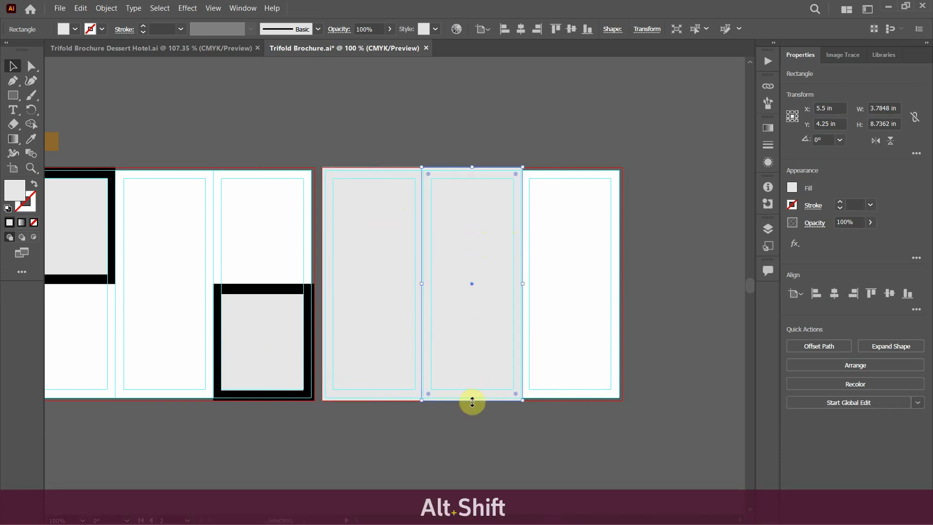
{"action": "left_click_drag", "start_coordinate": [472, 402], "coordinate": [494, 222]}
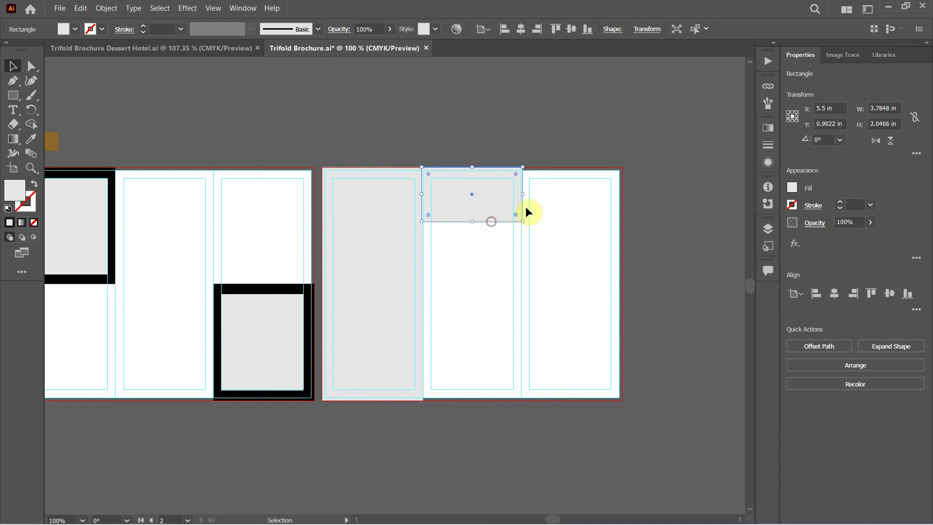
{"action": "left_click", "coordinate": [559, 214]}
Trim both sides of the middle column's gray rectangle to the fold guides, making it 3.67 in wide, and deselect it.
{"action": "scroll", "coordinate": [517, 179], "scroll_direction": "up", "scroll_amount": 4, "text": "alt"}
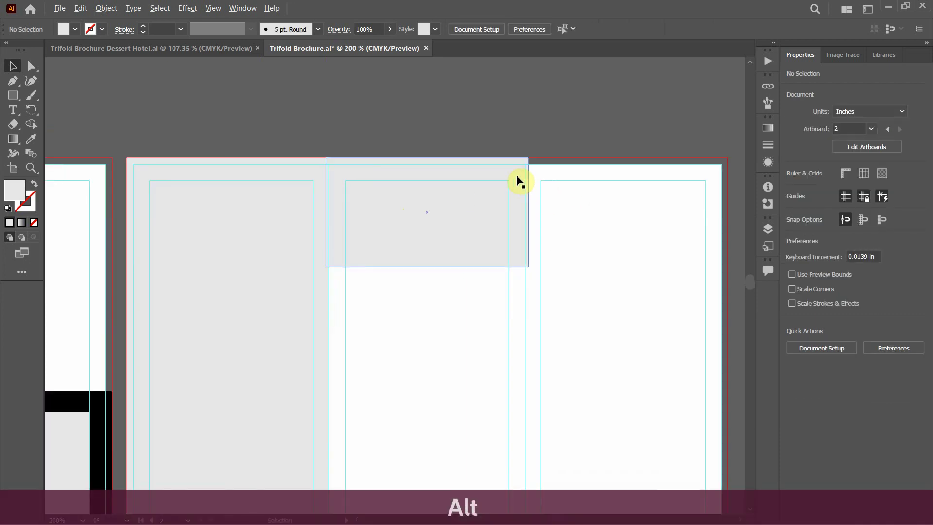
{"action": "left_click", "coordinate": [375, 248]}
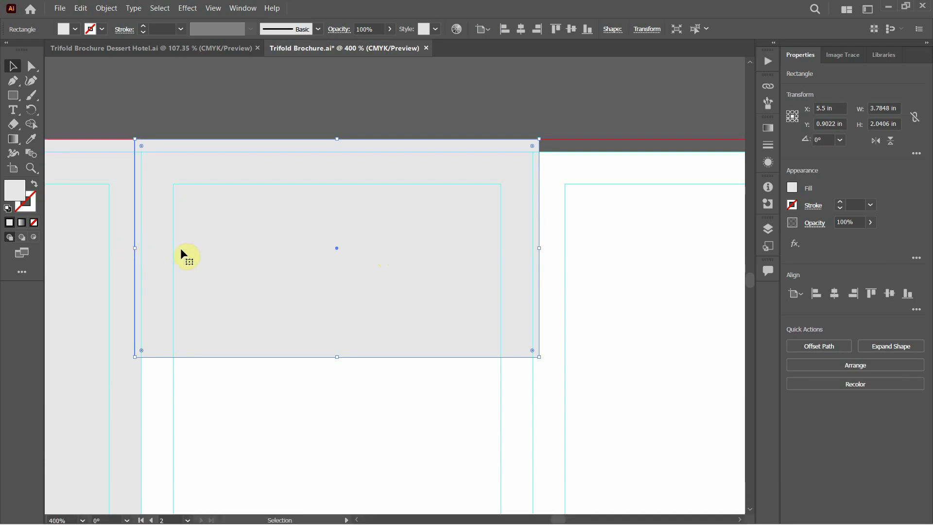
{"action": "mouse_move", "coordinate": [137, 250]}
{"action": "left_mouse_down"}
{"action": "mouse_move", "coordinate": [165, 250]}
{"action": "mouse_move", "coordinate": [141, 246]}
{"action": "left_mouse_up"}
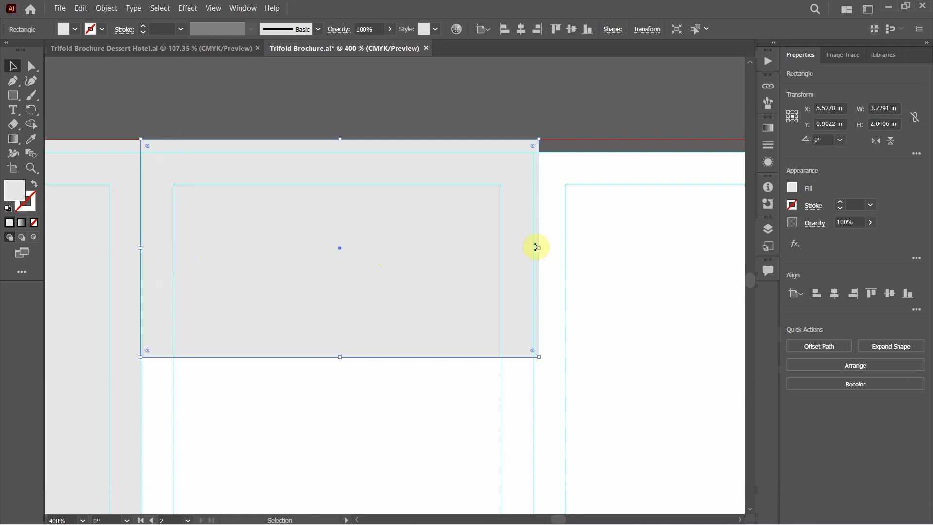
{"action": "left_click_drag", "start_coordinate": [541, 248], "coordinate": [533, 248]}
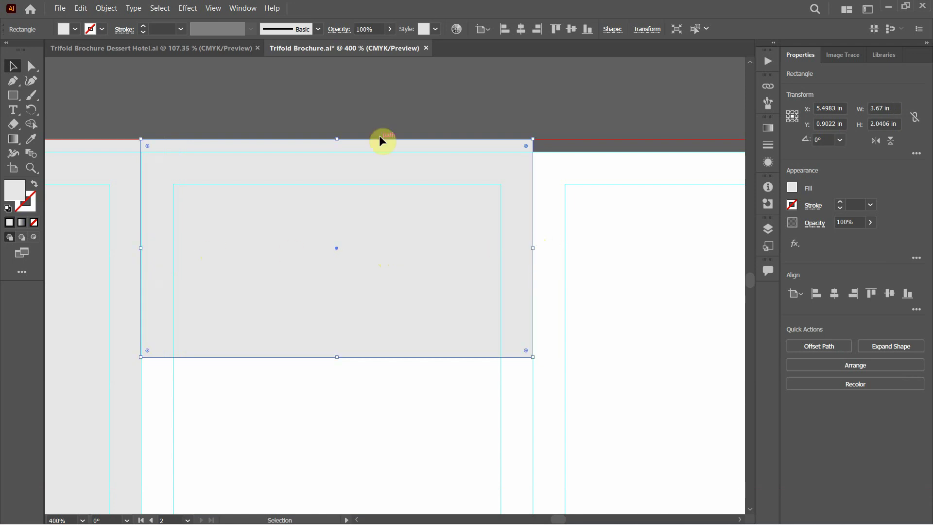
{"action": "left_click", "coordinate": [379, 122]}
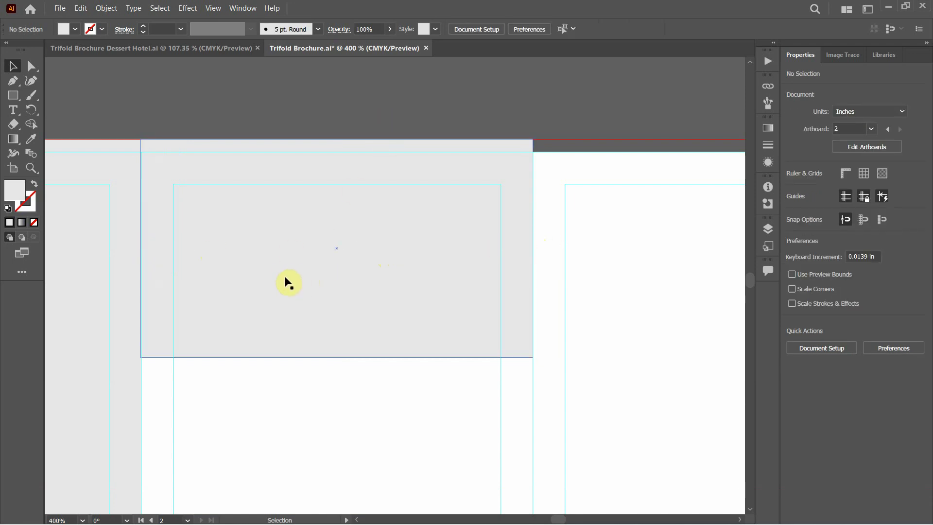
Duplicate the short gray rectangle into the second artboard's third column, against the right bleed, and extend its left edge to the fold guide.
{"action": "left_click_drag", "start_coordinate": [703, 256], "coordinate": [550, 237]}
{"action": "scroll", "coordinate": [368, 295], "scroll_direction": "down", "scroll_amount": 1}
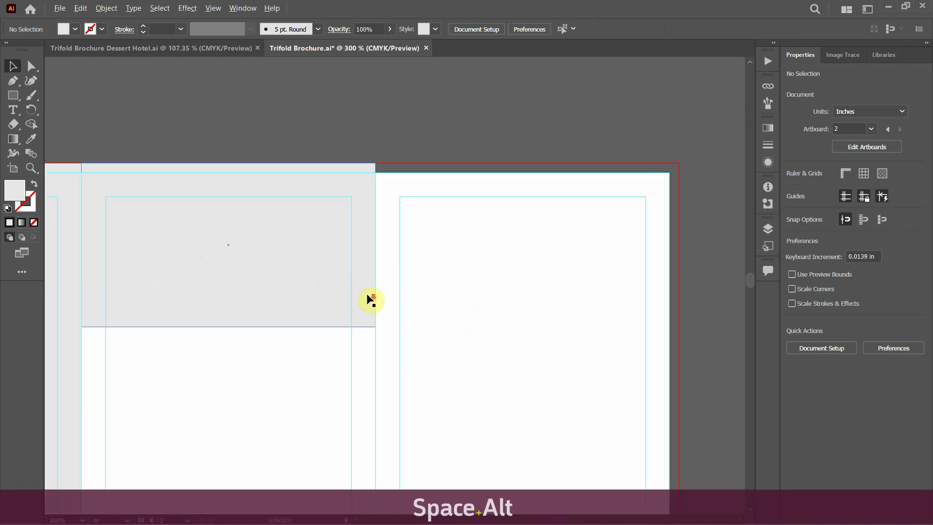
{"action": "left_click", "coordinate": [320, 259]}
{"action": "left_click_drag", "start_coordinate": [272, 225], "coordinate": [554, 243]}
{"action": "left_click_drag", "start_coordinate": [387, 246], "coordinate": [376, 240]}
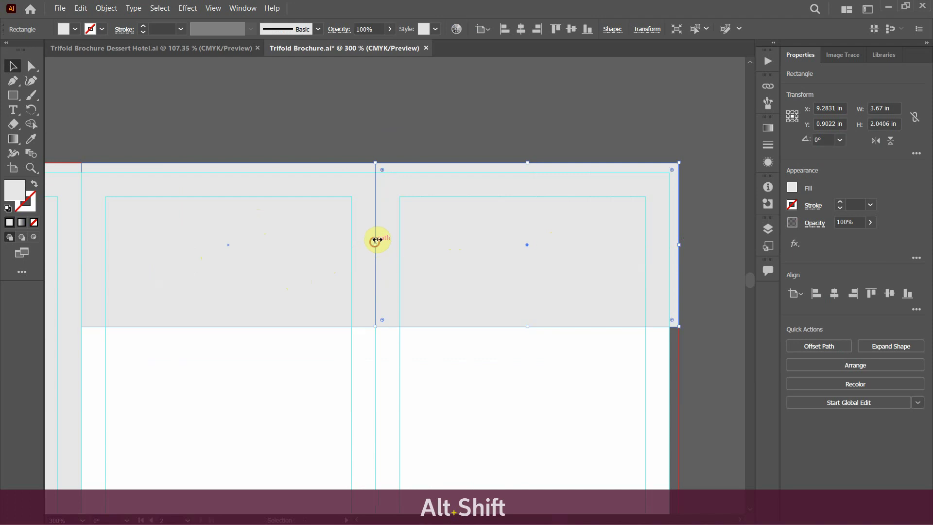
{"action": "left_click", "coordinate": [421, 139]}
{"action": "key", "text": "ctrl+alt+0"}
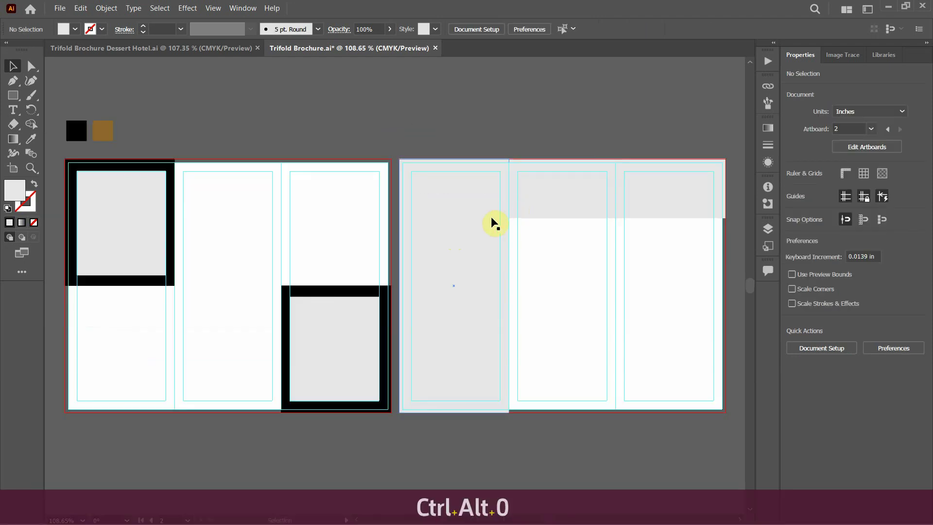
{"action": "key", "text": "ctrl+alt+0"}
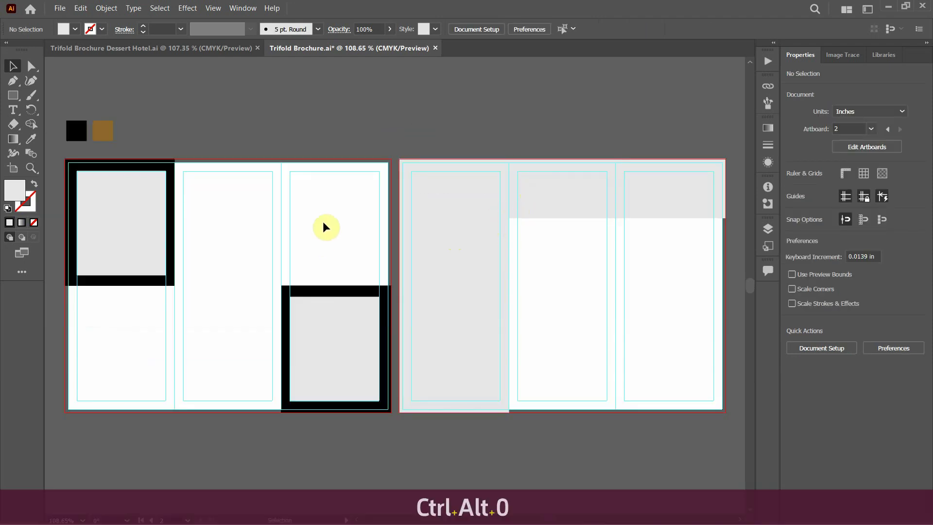
Clear the selection, switch to File Explorer and reopen the Tri-Fold Brochure folder from the Desktop.
{"action": "left_click", "coordinate": [142, 210]}
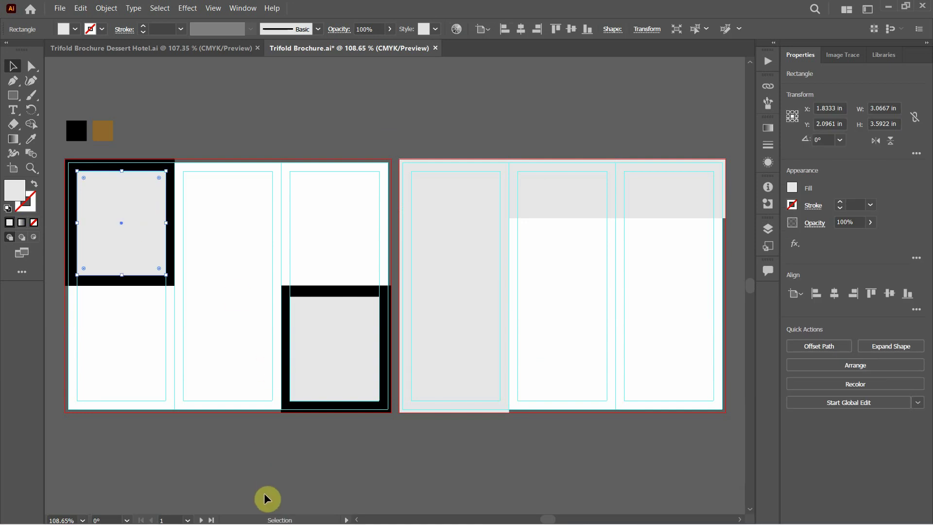
{"action": "left_click", "coordinate": [280, 483]}
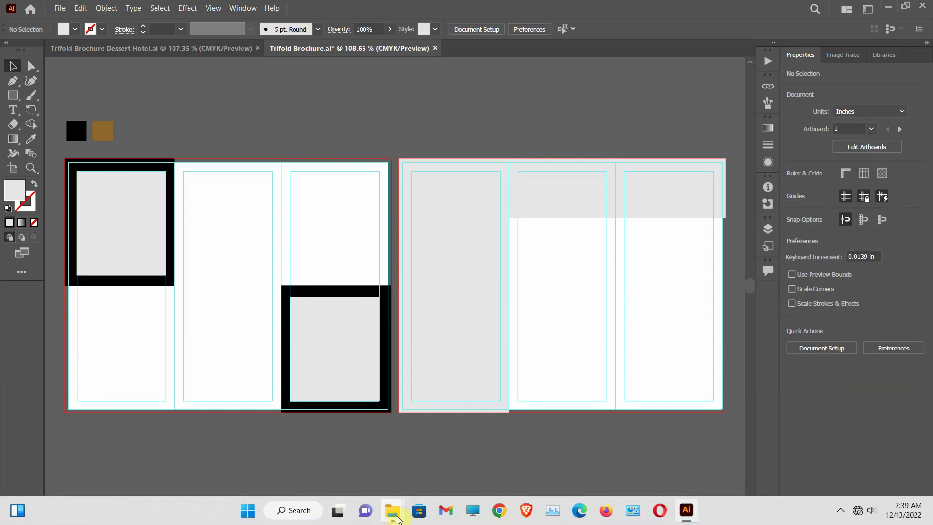
{"action": "mouse_move", "coordinate": [385, 495]}
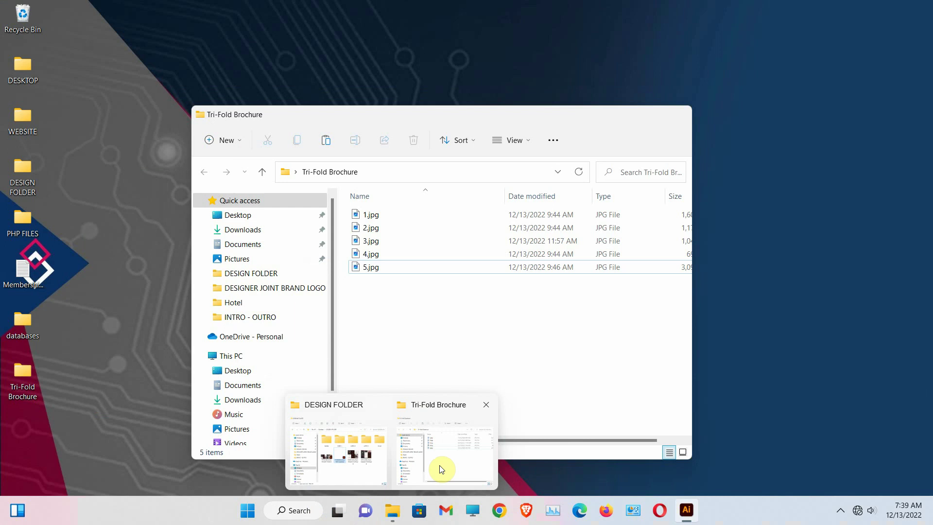
{"action": "left_click", "coordinate": [440, 466]}
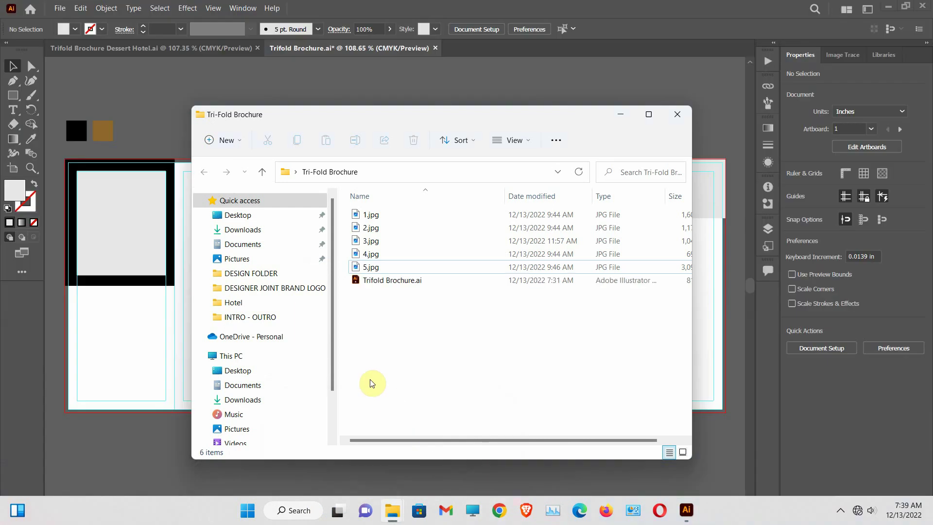
{"action": "left_click", "coordinate": [264, 173]}
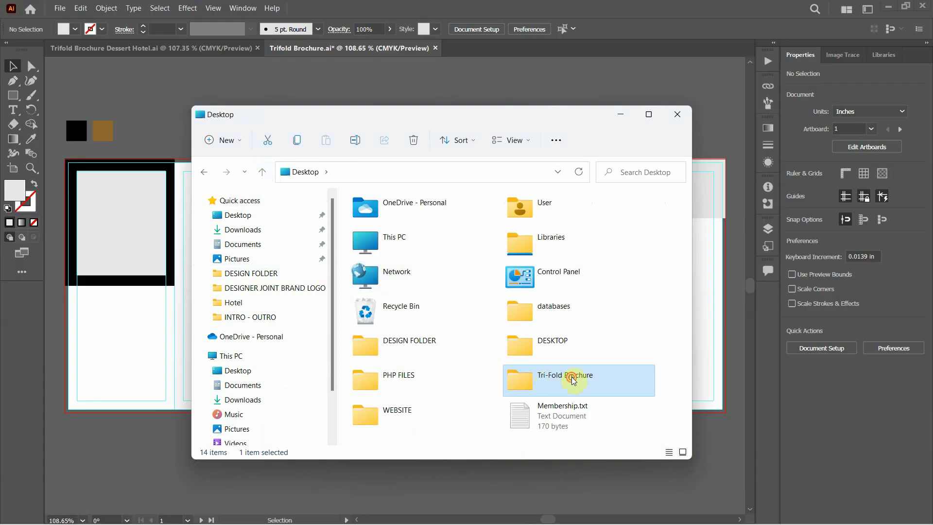
{"action": "double_click", "coordinate": [574, 381]}
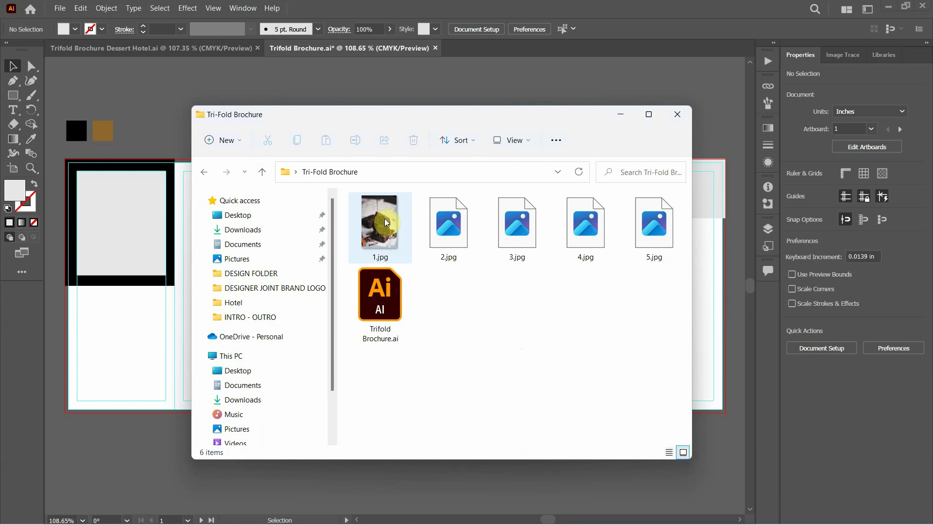
Select the photos 1.jpg through 5.jpg and place them all as linked images in the Trifold Brochure document.
{"action": "left_click", "coordinate": [386, 223]}
{"action": "left_click", "coordinate": [457, 231], "text": "ctrl"}
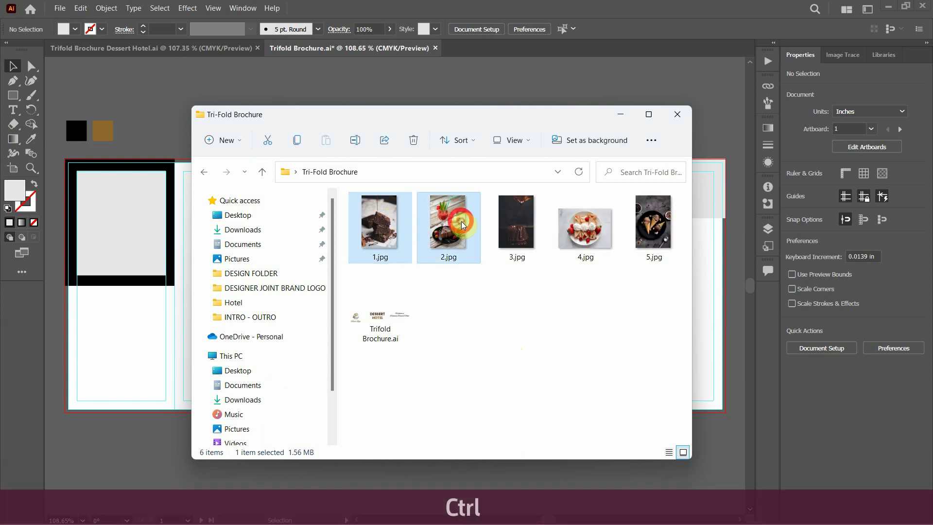
{"action": "left_click", "coordinate": [517, 227], "text": "ctrl"}
{"action": "left_click", "coordinate": [586, 228], "text": "ctrl"}
{"action": "left_click", "coordinate": [654, 227], "text": "ctrl"}
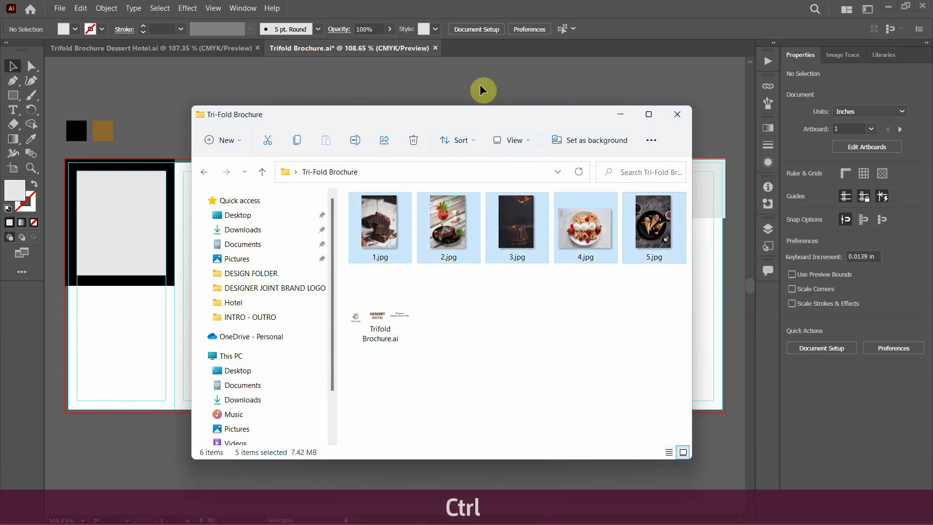
{"action": "left_click_drag", "start_coordinate": [476, 115], "coordinate": [475, 229]}
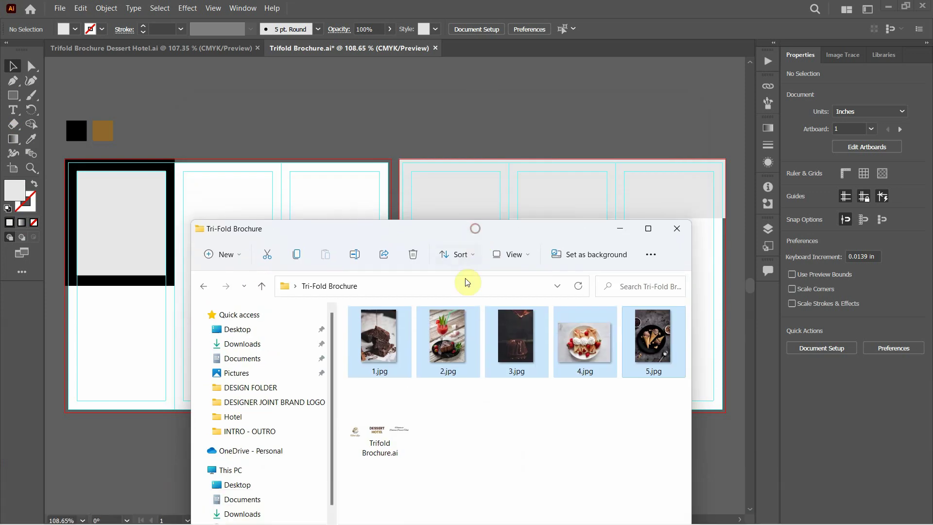
{"action": "left_click_drag", "start_coordinate": [445, 323], "coordinate": [430, 111]}
{"action": "left_click_drag", "start_coordinate": [429, 107], "coordinate": [428, 106]}
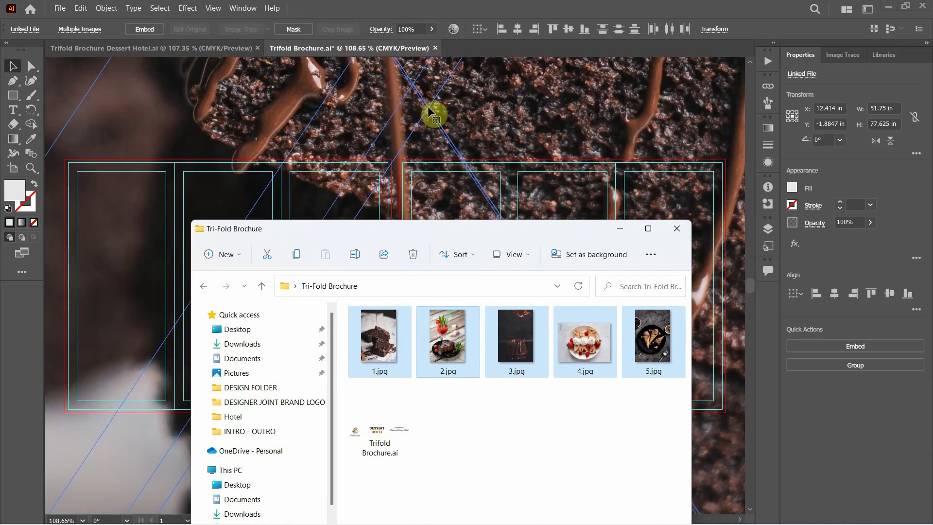
Return to Illustrator, scale the placed photos down together to about 6.56 × 9.84 in below the artboards, and deselect them.
{"action": "left_click", "coordinate": [391, 11]}
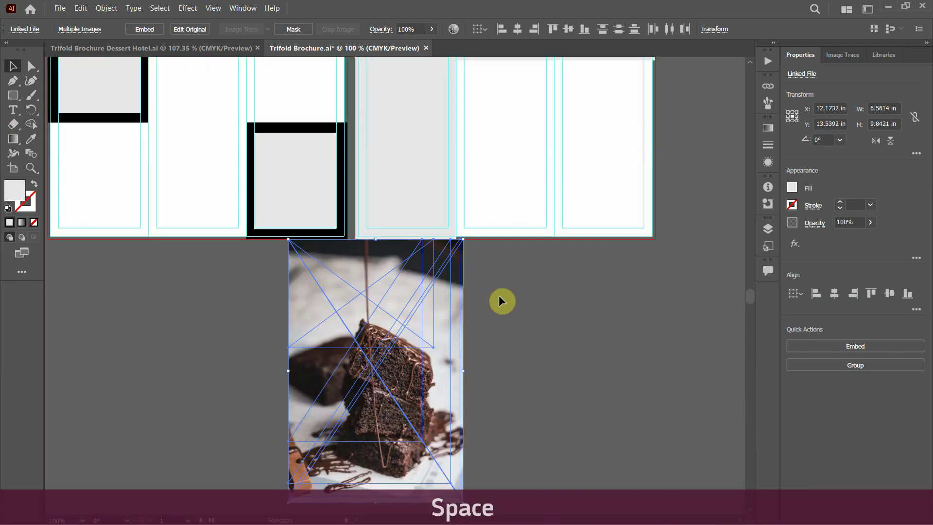
{"action": "scroll", "coordinate": [550, 285], "scroll_direction": "down", "scroll_amount": 2}
{"action": "scroll", "coordinate": [462, 304], "scroll_direction": "up", "scroll_amount": 1}
{"action": "left_click", "coordinate": [570, 309]}
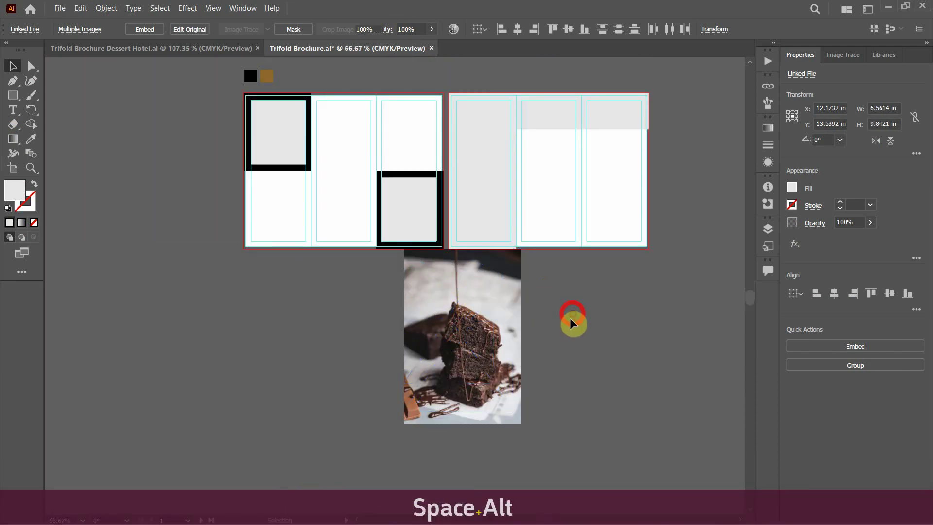
Move the brownie photo off the stack and place the ice cream photo at the first artboard's top-left corner.
{"action": "left_click_drag", "start_coordinate": [448, 288], "coordinate": [277, 307]}
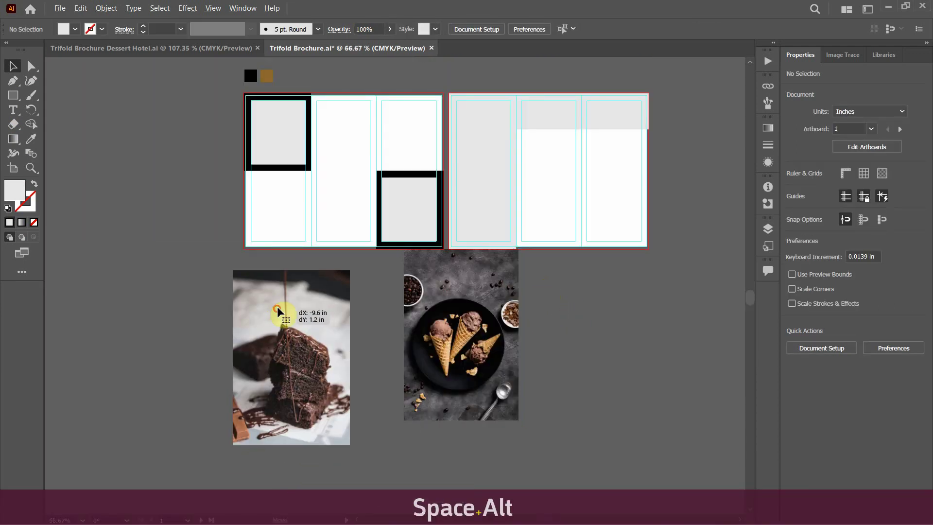
{"action": "left_click", "coordinate": [448, 308]}
{"action": "scroll", "coordinate": [470, 355], "scroll_direction": "up", "scroll_amount": 2}
{"action": "left_click_drag", "start_coordinate": [472, 354], "coordinate": [311, 200]}
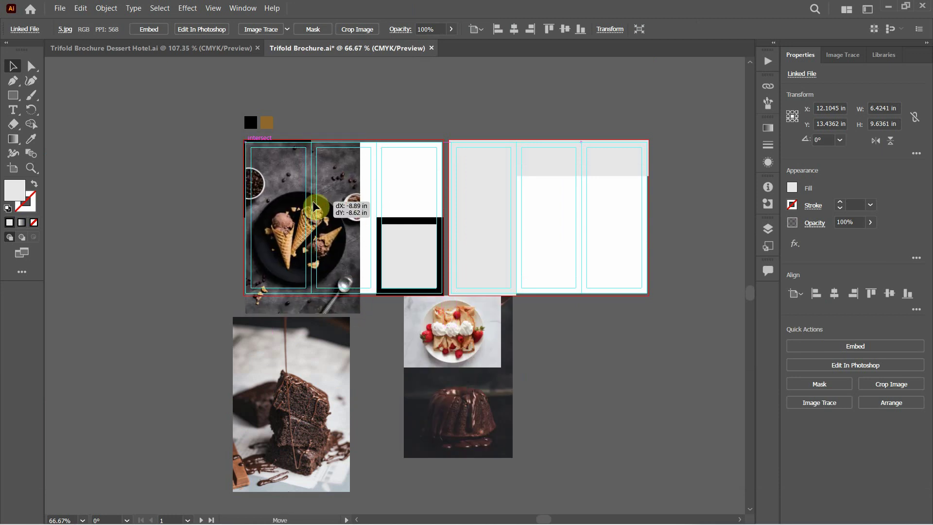
Scale the ice cream photo down to about 3.08 × 4.62 in and fit it over the first column's gray placeholder.
{"action": "scroll", "coordinate": [290, 176], "scroll_direction": "up", "scroll_amount": 1, "text": "alt"}
{"action": "scroll", "coordinate": [291, 177], "scroll_direction": "up", "scroll_amount": 1, "text": "alt"}
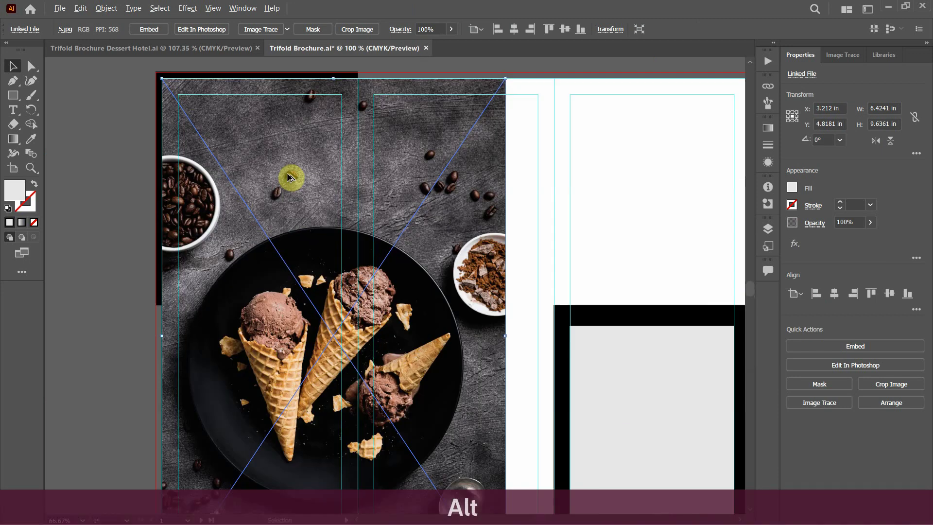
{"action": "scroll", "coordinate": [324, 210], "scroll_direction": "down", "scroll_amount": 5}
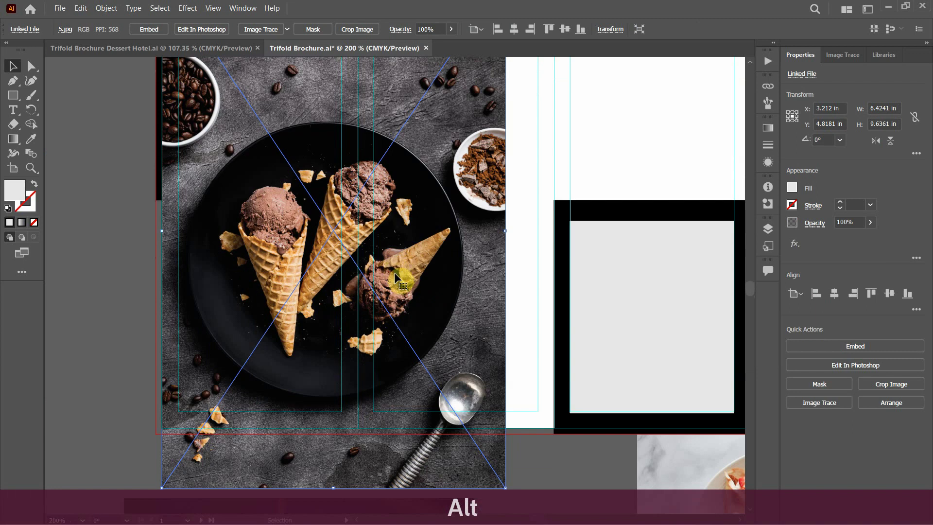
{"action": "scroll", "coordinate": [395, 272], "scroll_direction": "down", "scroll_amount": 1}
{"action": "left_click_drag", "start_coordinate": [503, 450], "coordinate": [351, 263]}
{"action": "scroll", "coordinate": [351, 261], "scroll_direction": "up", "scroll_amount": 4}
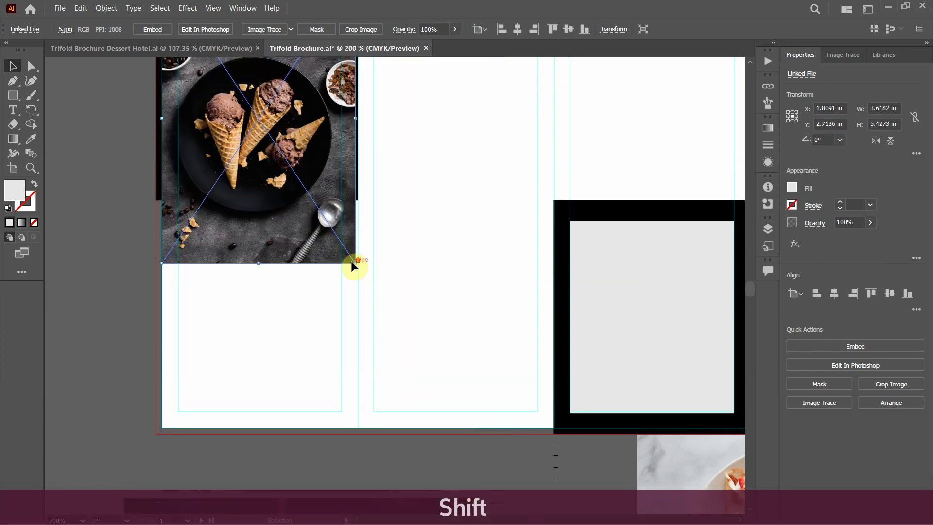
{"action": "scroll", "coordinate": [351, 259], "scroll_direction": "up", "scroll_amount": 2}
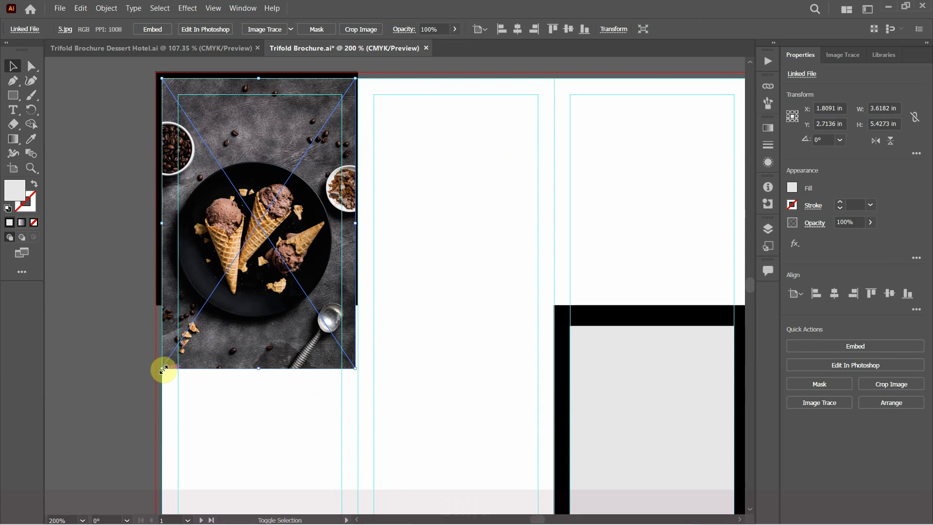
{"action": "left_click_drag", "start_coordinate": [163, 369], "coordinate": [220, 281]}
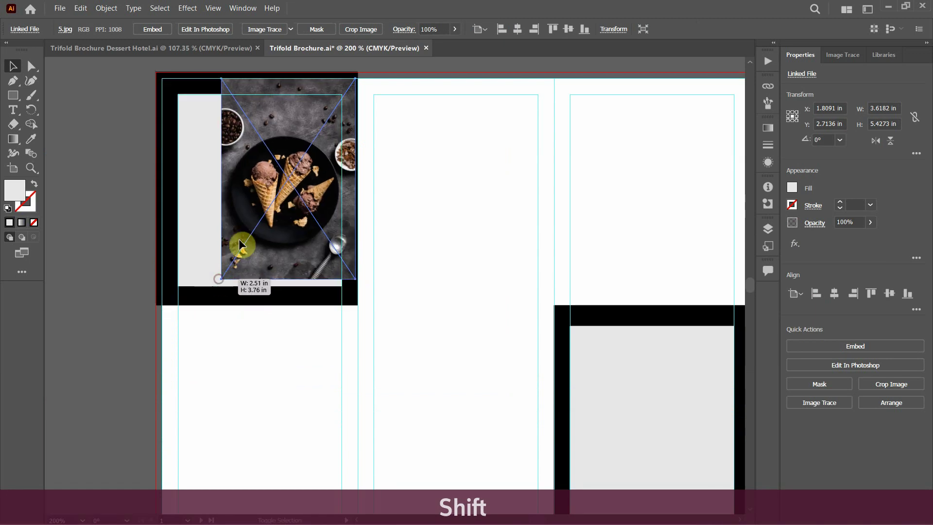
{"action": "left_click_drag", "start_coordinate": [242, 220], "coordinate": [200, 223]}
{"action": "left_click_drag", "start_coordinate": [311, 290], "coordinate": [346, 335]}
{"action": "left_click_drag", "start_coordinate": [288, 255], "coordinate": [285, 244]}
{"action": "left_click", "coordinate": [189, 217], "text": "shift"}
{"action": "scroll", "coordinate": [189, 218], "scroll_direction": "up", "scroll_amount": 1}
{"action": "left_click_drag", "start_coordinate": [238, 197], "coordinate": [247, 197]}
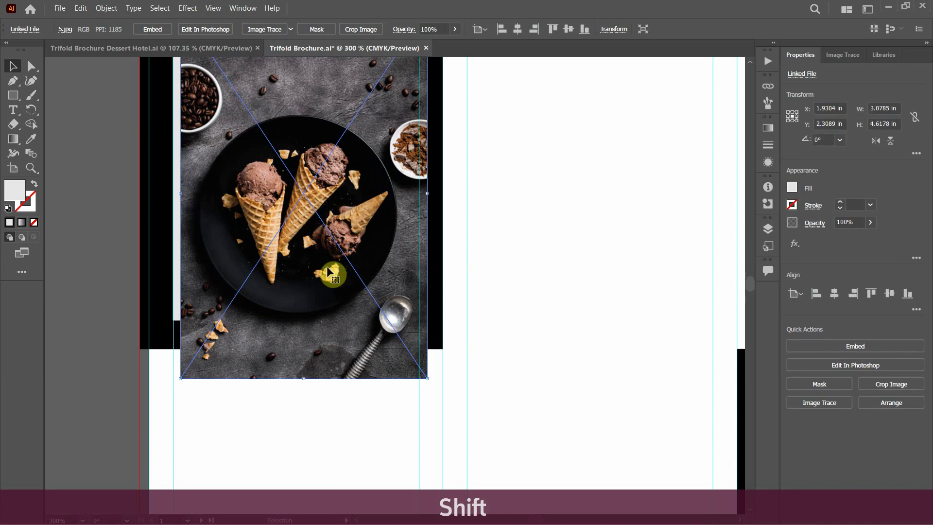
{"action": "key", "text": "ctrl+z"}
{"action": "key", "text": "ctrl+z"}
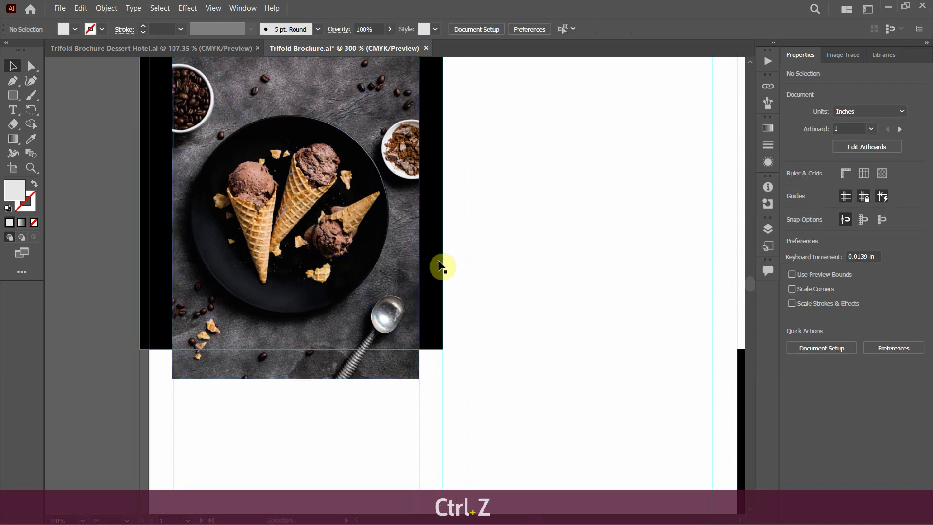
Send the ice cream photo and the black block around it to the back together, and deselect them.
{"action": "left_click", "coordinate": [439, 263]}
{"action": "left_click", "coordinate": [396, 373], "text": "shift"}
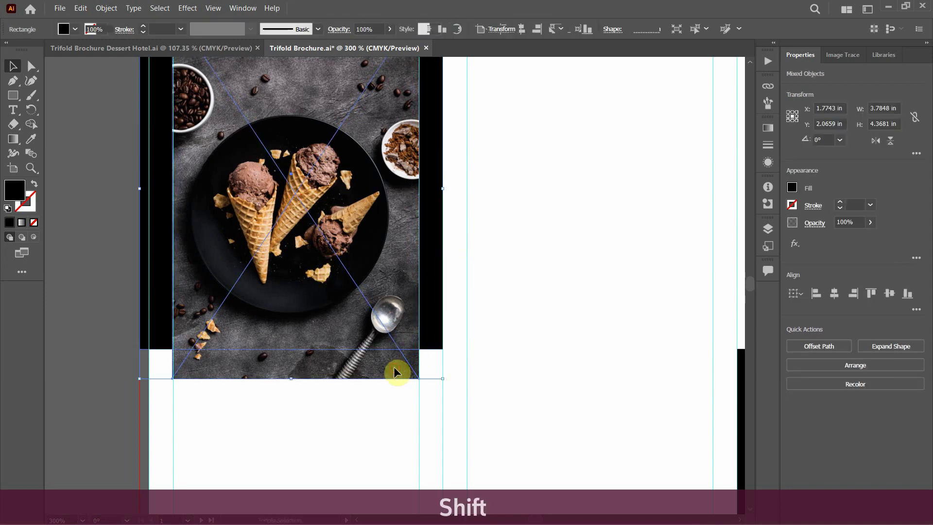
{"action": "right_click", "coordinate": [405, 276]}
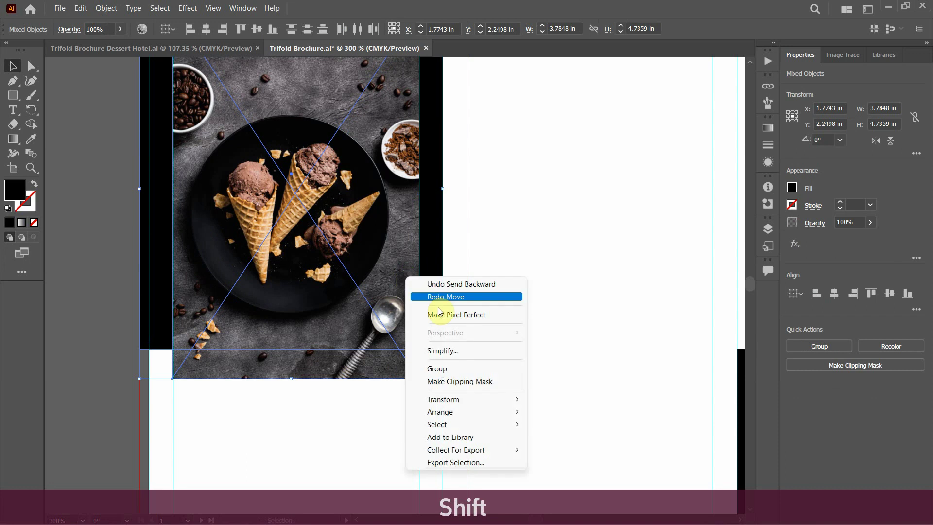
{"action": "mouse_move", "coordinate": [488, 412]}
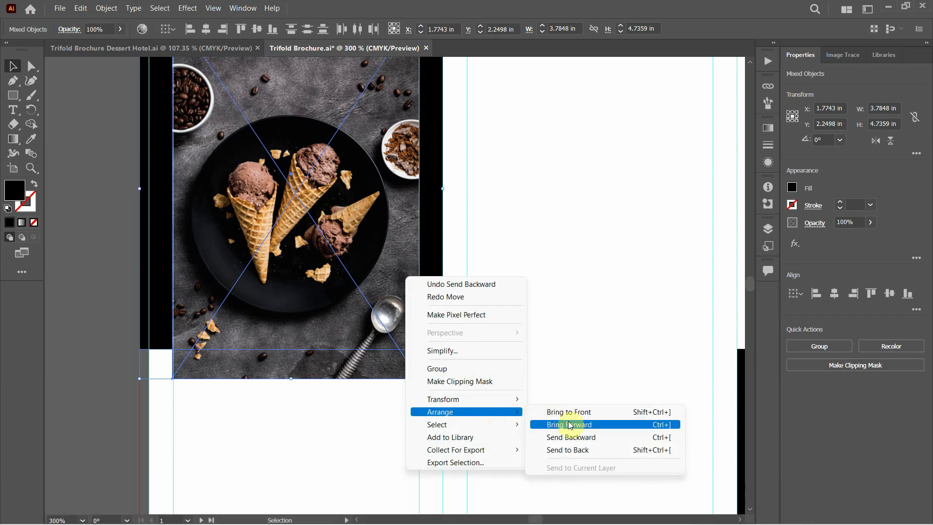
{"action": "left_click", "coordinate": [578, 451]}
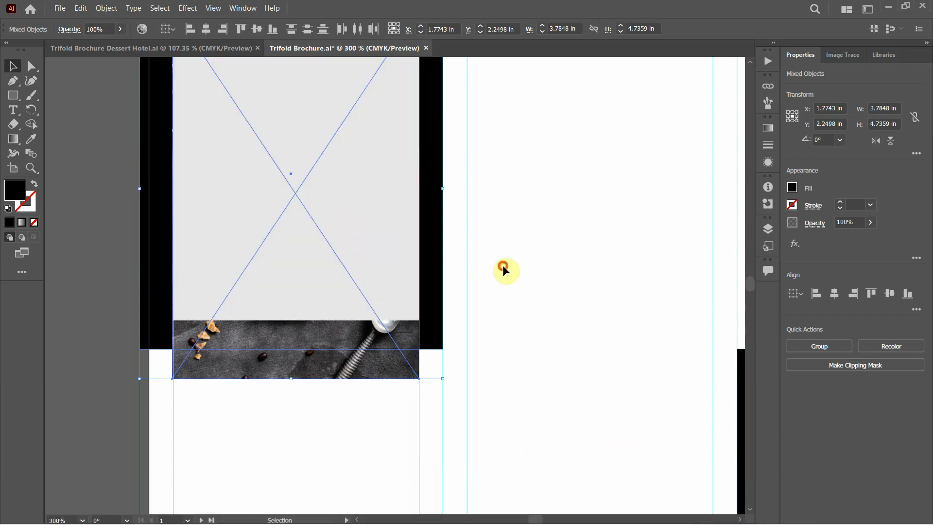
{"action": "left_click", "coordinate": [503, 264]}
Embed the linked ice cream photo in the document and clear the selection.
{"action": "scroll", "coordinate": [340, 369], "scroll_direction": "up", "scroll_amount": 1}
{"action": "left_click", "coordinate": [340, 370]}
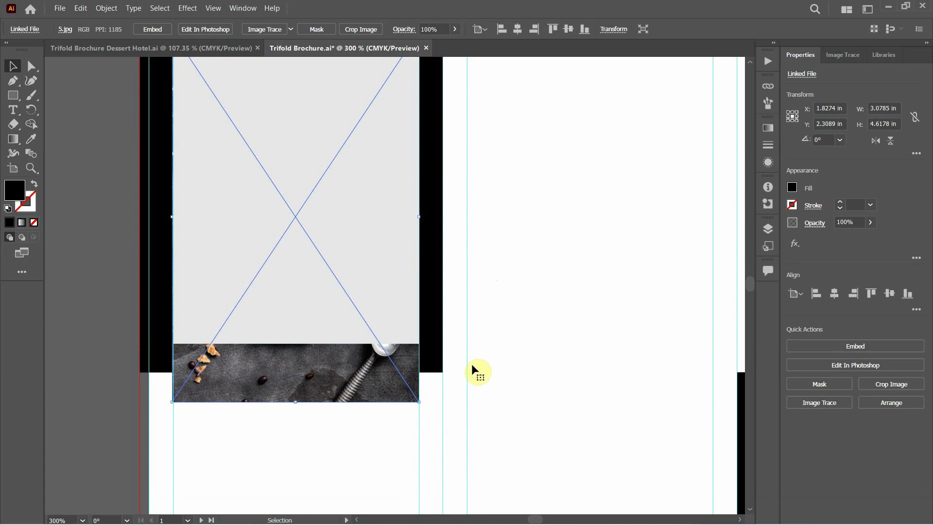
{"action": "left_click", "coordinate": [854, 346]}
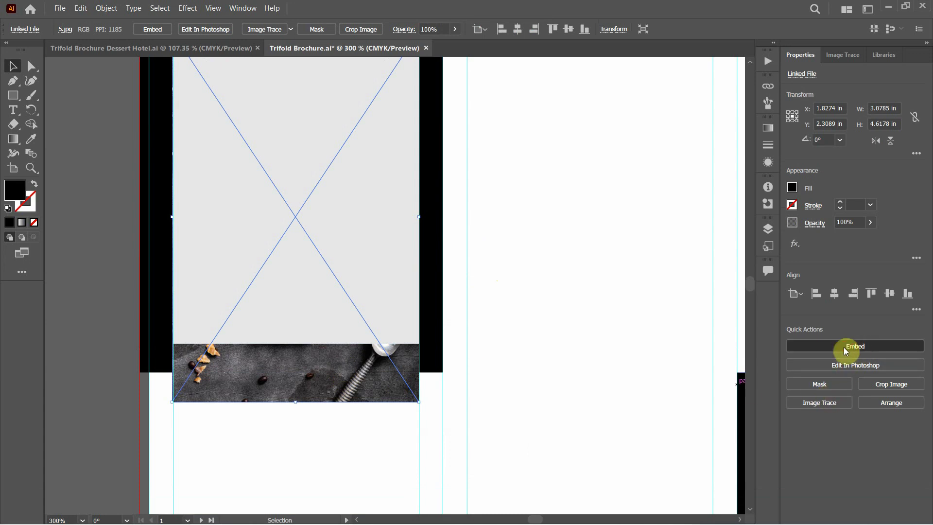
{"action": "left_click", "coordinate": [259, 453]}
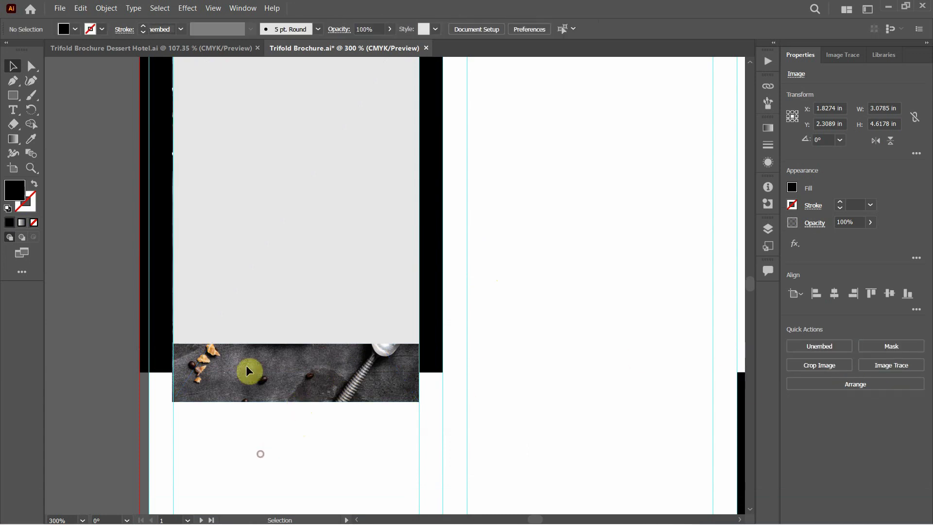
Make a clipping mask from the gray placeholder and the ice cream photo in the first column.
{"action": "left_click", "coordinate": [246, 338]}
{"action": "left_click", "coordinate": [254, 374], "text": "shift"}
{"action": "right_click", "coordinate": [271, 322]}
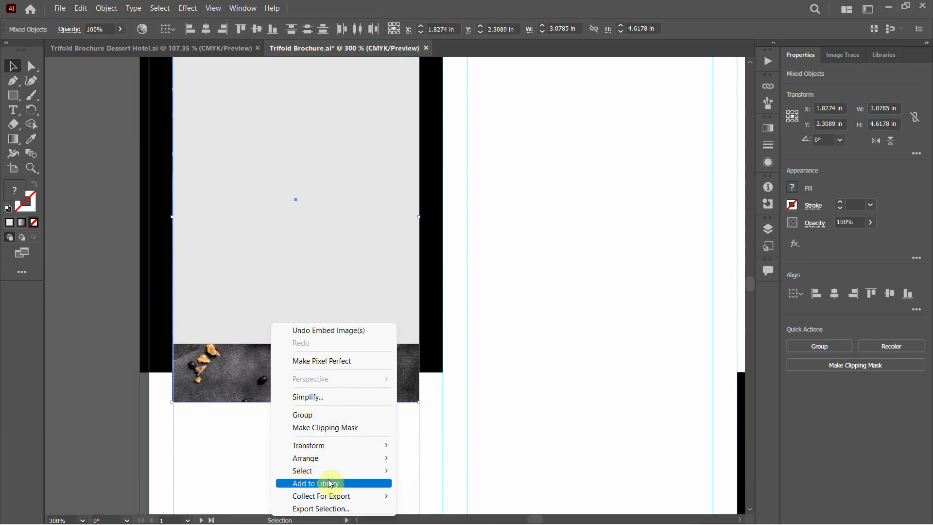
{"action": "left_click", "coordinate": [328, 428]}
{"action": "left_click", "coordinate": [508, 345]}
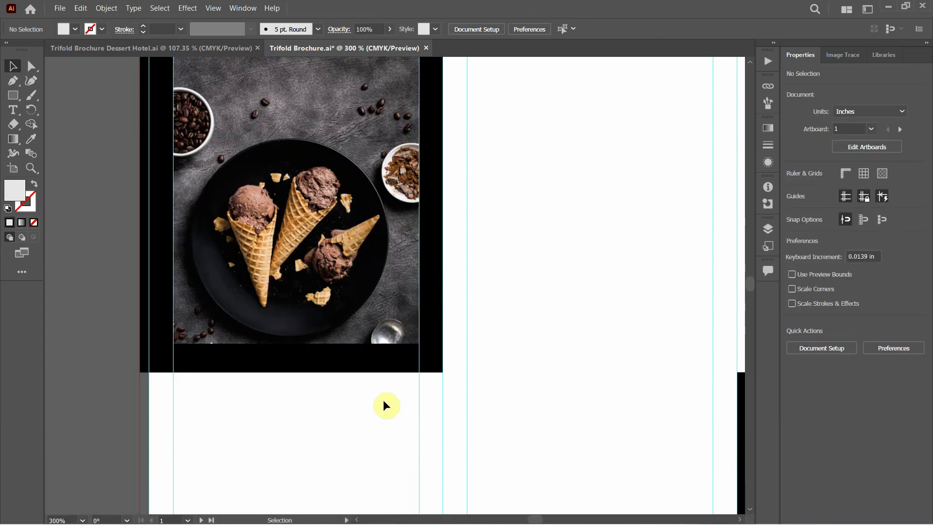
Isolate the ice cream clip group, shift the photo straight up within its mask, and exit isolation.
{"action": "scroll", "coordinate": [383, 400], "scroll_direction": "down", "scroll_amount": 1}
{"action": "left_click", "coordinate": [334, 296]}
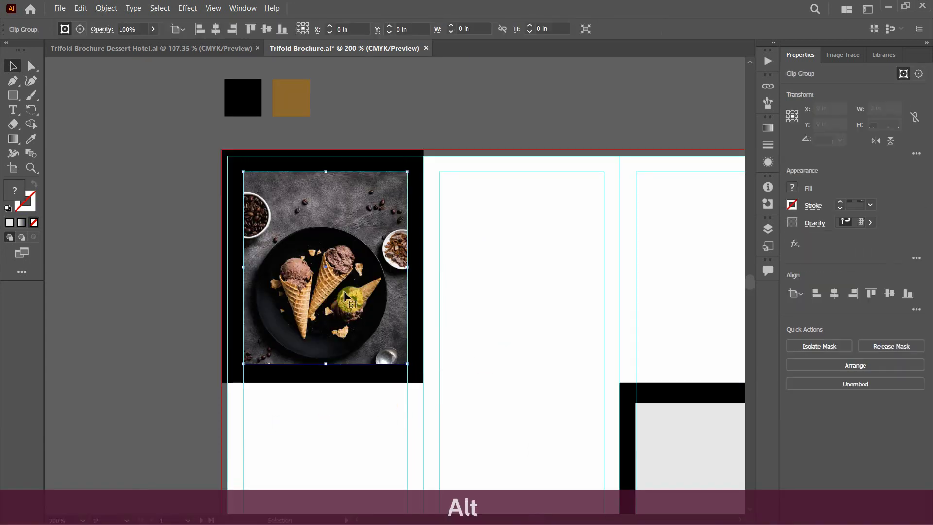
{"action": "double_click", "coordinate": [345, 288]}
{"action": "left_click", "coordinate": [343, 274]}
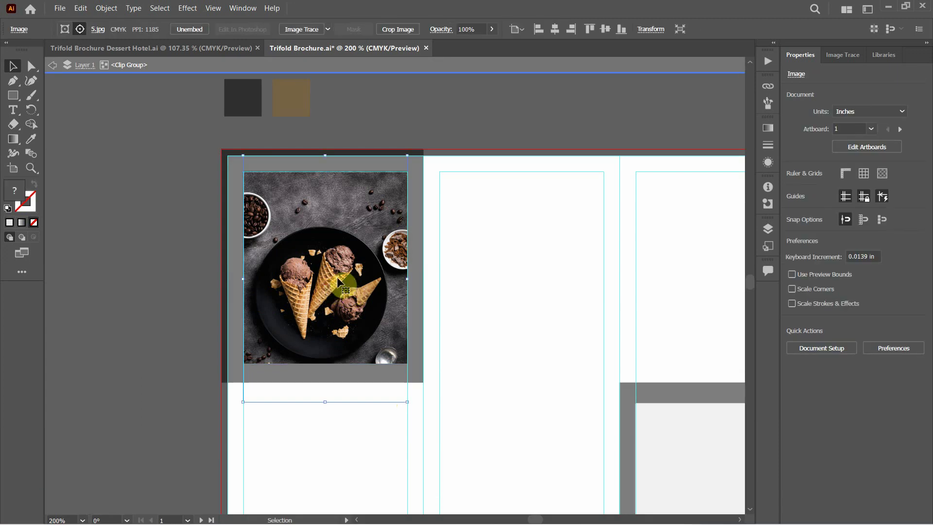
{"action": "left_click_drag", "start_coordinate": [343, 273], "coordinate": [343, 249]}
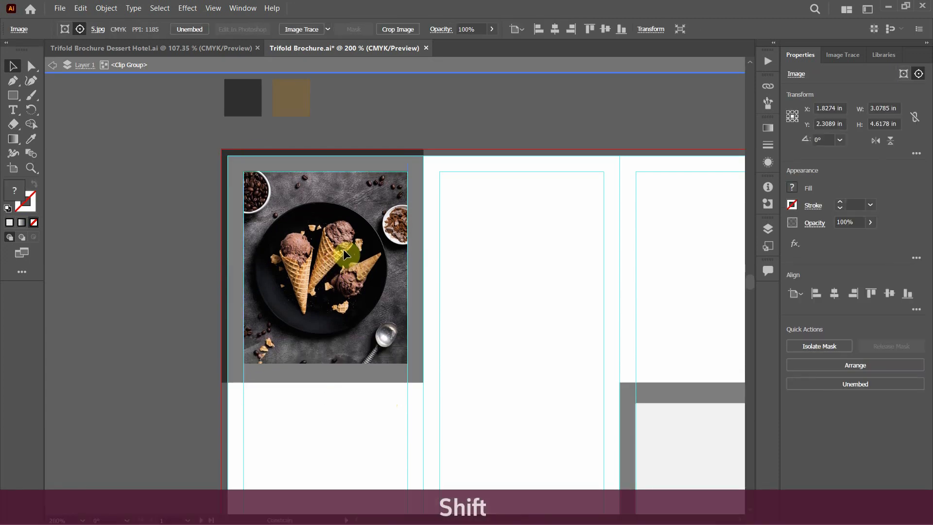
{"action": "double_click", "coordinate": [488, 303]}
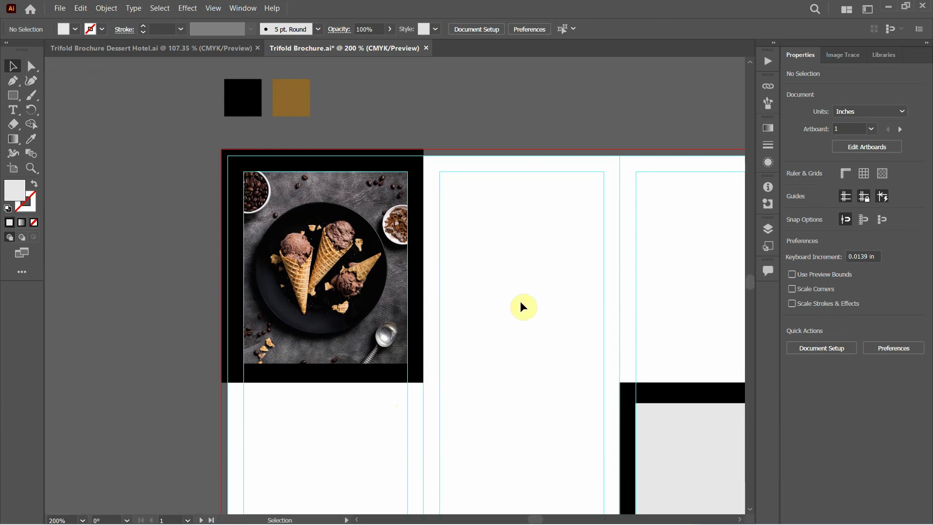
Select the brownie photo below the first artboard.
{"action": "key", "text": "space"}
{"action": "left_click_drag", "start_coordinate": [525, 301], "coordinate": [397, 216]}
{"action": "scroll", "coordinate": [359, 291], "scroll_direction": "down", "scroll_amount": 2}
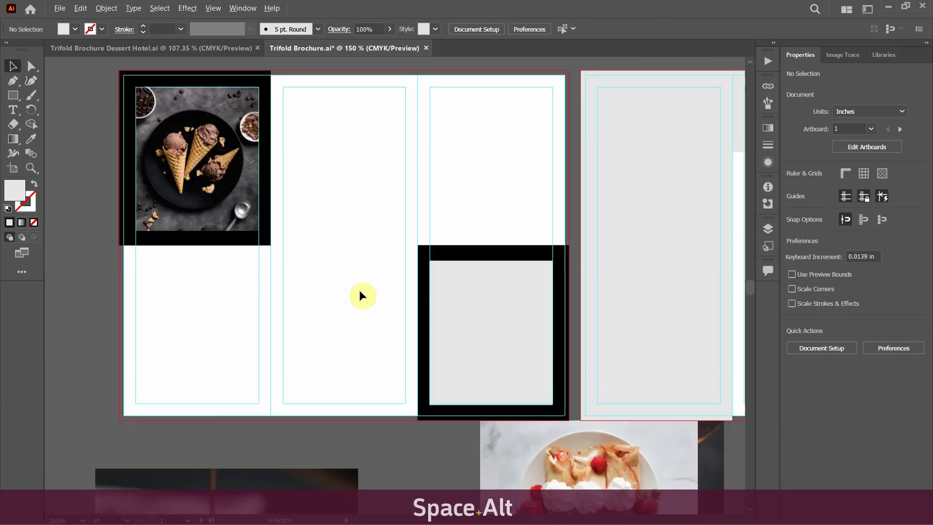
{"action": "scroll", "coordinate": [359, 290], "scroll_direction": "down", "scroll_amount": 5}
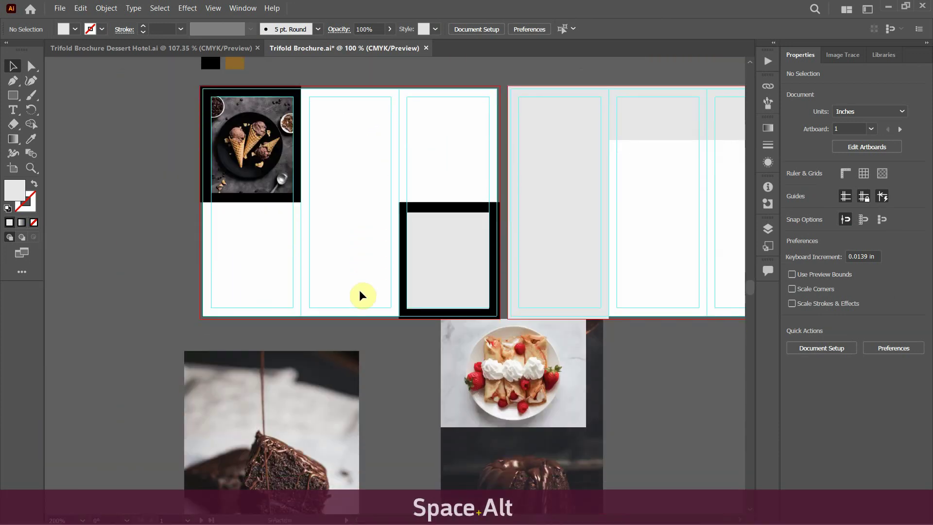
{"action": "left_click", "coordinate": [310, 401]}
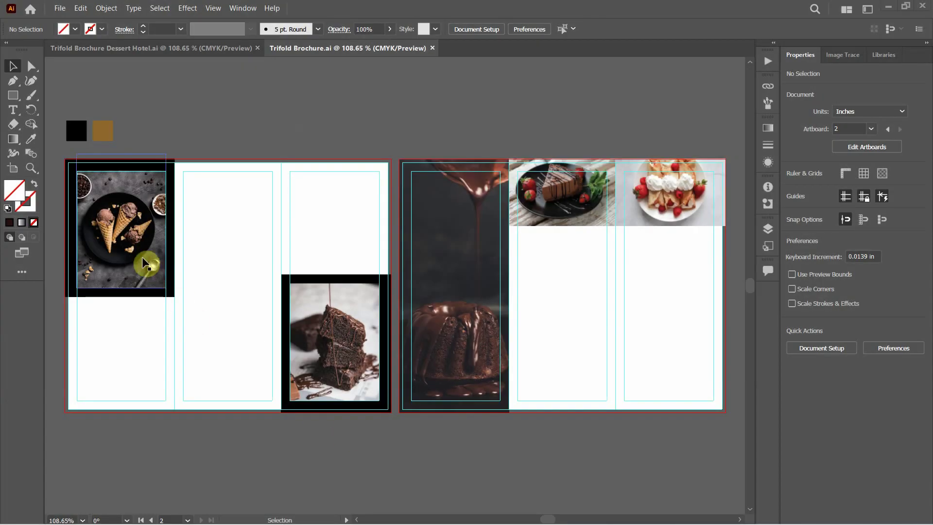
Draw a rectangle about 3.67 × 8.74 in over the first artboard's middle column and fill it from the black swatch with the Eyedropper.
{"action": "left_click", "coordinate": [13, 96]}
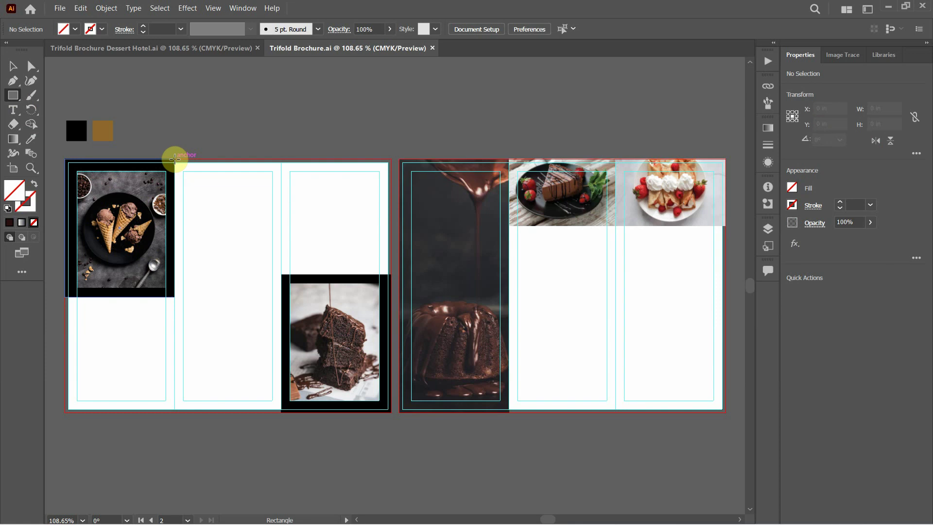
{"action": "left_click_drag", "start_coordinate": [175, 159], "coordinate": [280, 412]}
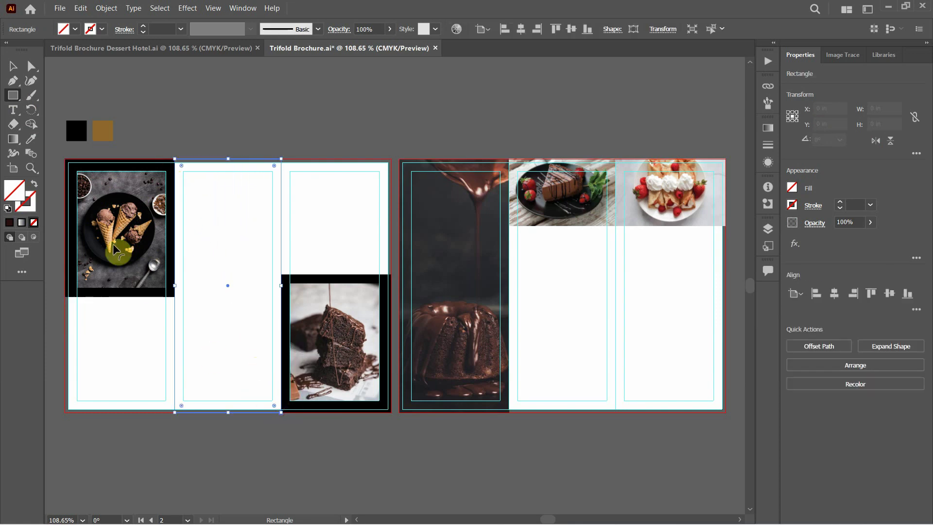
{"action": "left_click", "coordinate": [31, 139]}
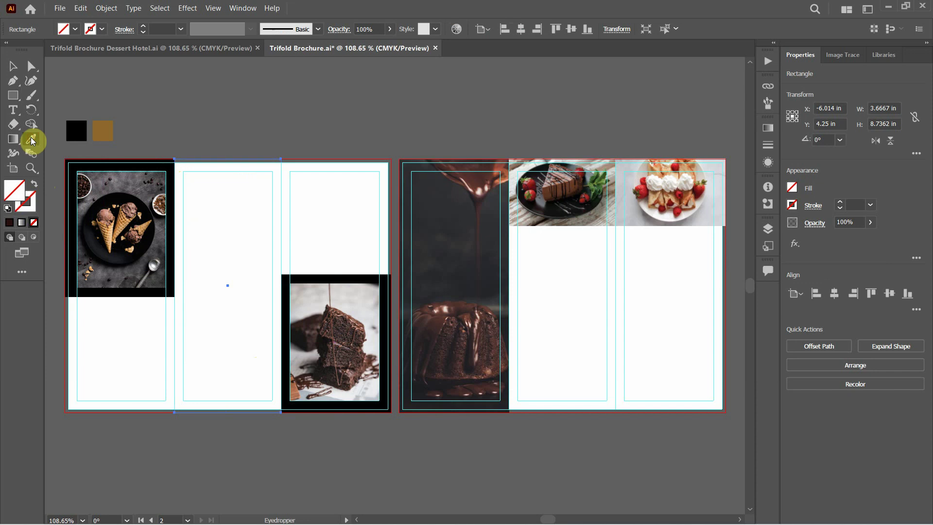
{"action": "left_click", "coordinate": [77, 126]}
{"action": "left_click", "coordinate": [19, 69]}
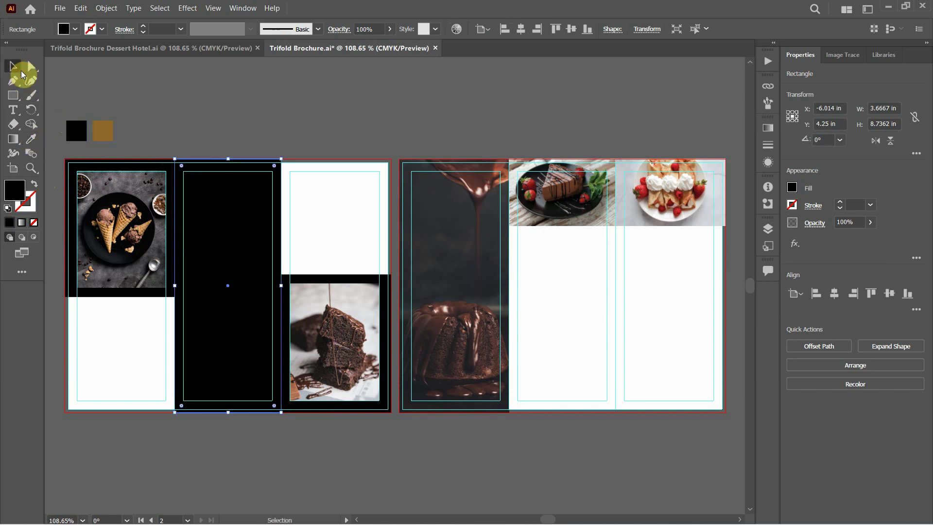
{"action": "left_click", "coordinate": [207, 86]}
Duplicate the black rectangle below the chocolate cake photo in the second artboard's middle column and shrink it to a strip about 0.19 in high.
{"action": "scroll", "coordinate": [250, 212], "scroll_direction": "down", "scroll_amount": 1}
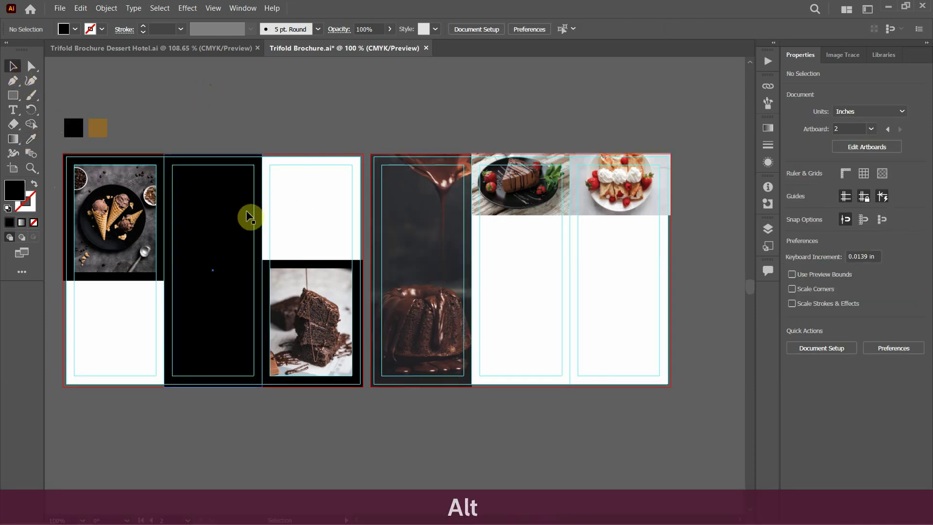
{"action": "left_click", "coordinate": [232, 211]}
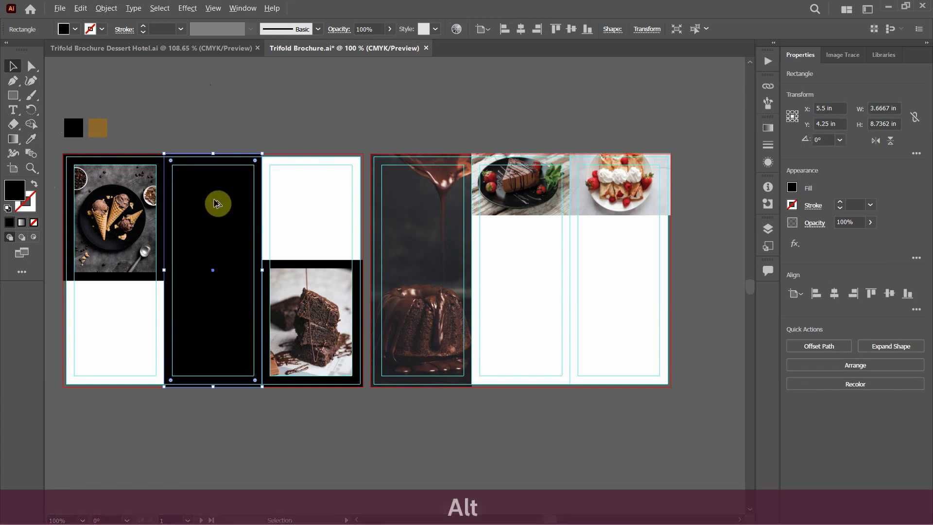
{"action": "left_click_drag", "start_coordinate": [217, 204], "coordinate": [525, 273]}
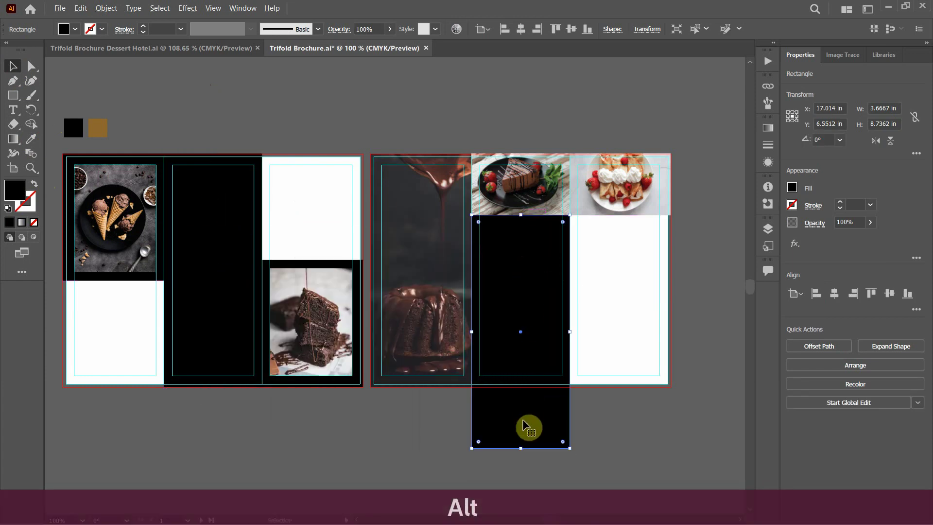
{"action": "left_click_drag", "start_coordinate": [522, 449], "coordinate": [578, 221]}
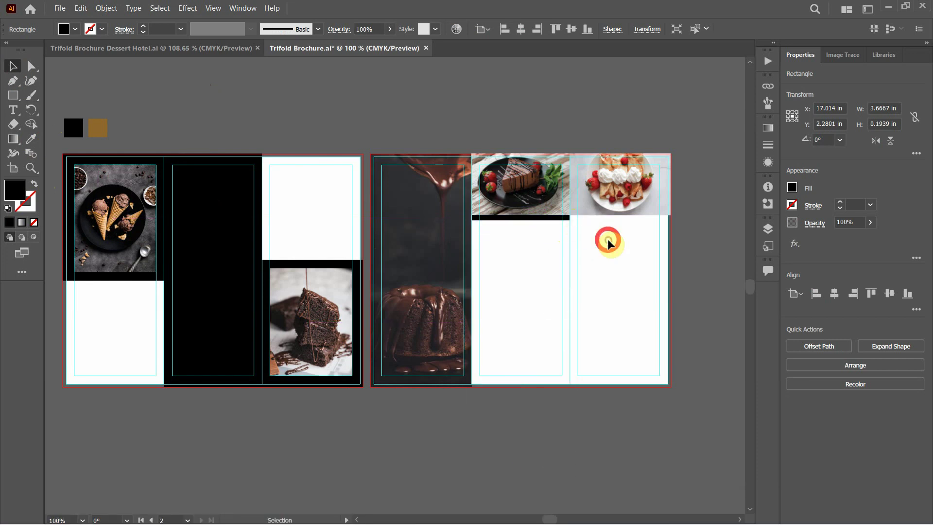
{"action": "left_click", "coordinate": [601, 228]}
Duplicate the black strip below the crepes photo in the second artboard's last column and widen it to about 3.78 in.
{"action": "scroll", "coordinate": [603, 226], "scroll_direction": "up", "scroll_amount": 3}
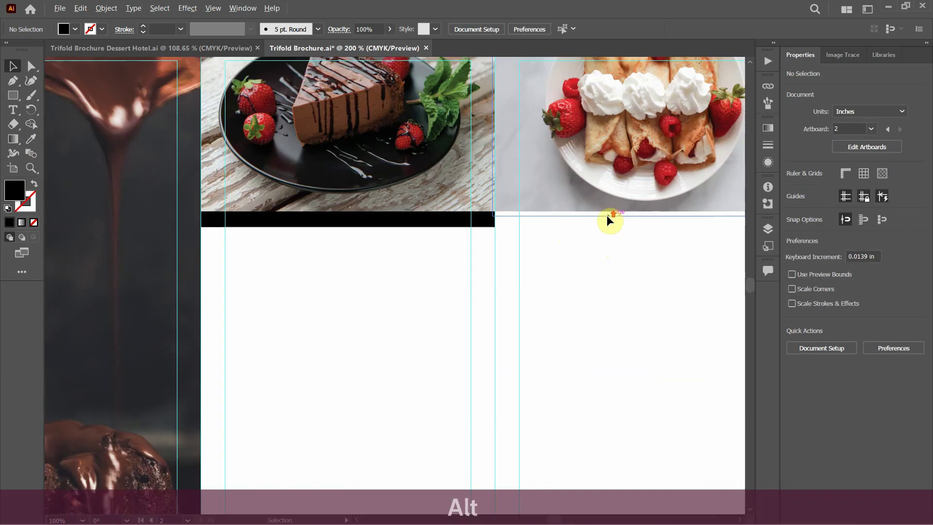
{"action": "left_click", "coordinate": [432, 218]}
{"action": "scroll", "coordinate": [256, 244], "scroll_direction": "down", "scroll_amount": 3}
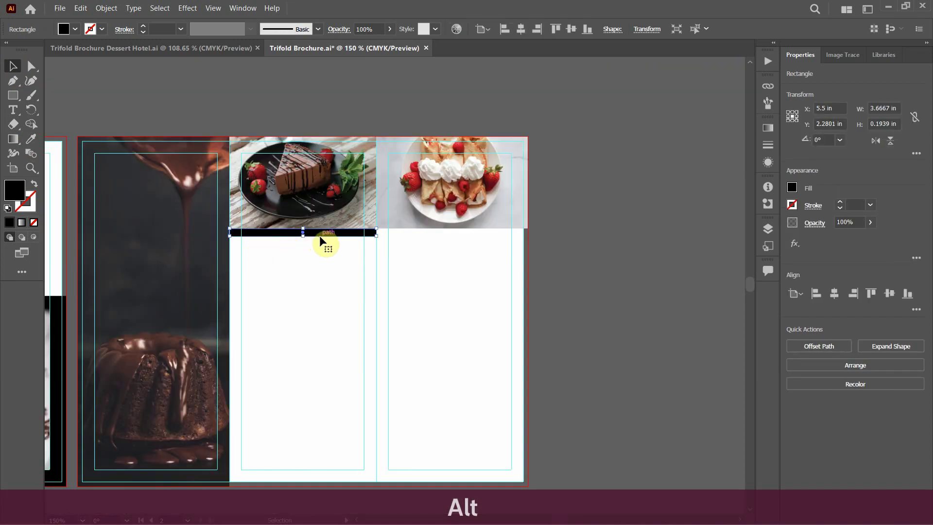
{"action": "left_click_drag", "start_coordinate": [314, 238], "coordinate": [512, 234]}
{"action": "scroll", "coordinate": [535, 232], "scroll_direction": "up", "scroll_amount": 3}
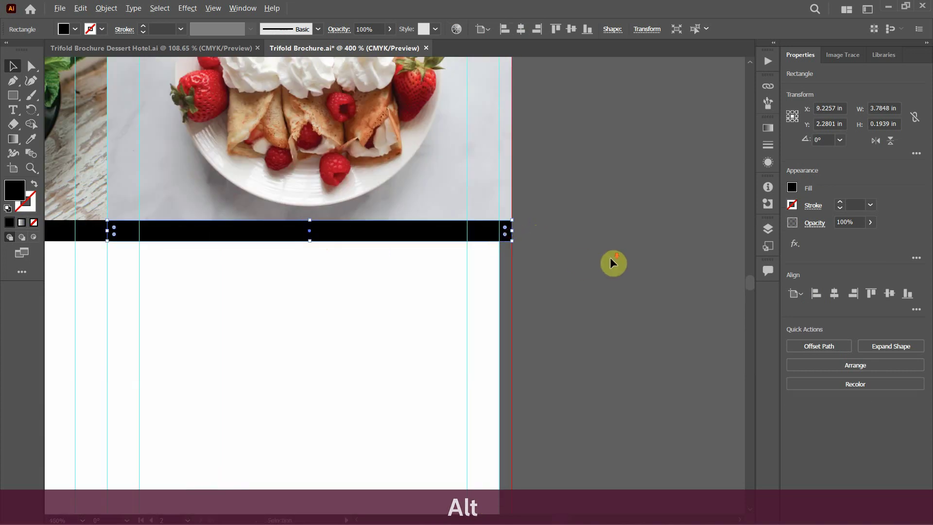
{"action": "scroll", "coordinate": [611, 257], "scroll_direction": "down", "scroll_amount": 2}
{"action": "scroll", "coordinate": [615, 257], "scroll_direction": "down", "scroll_amount": 2}
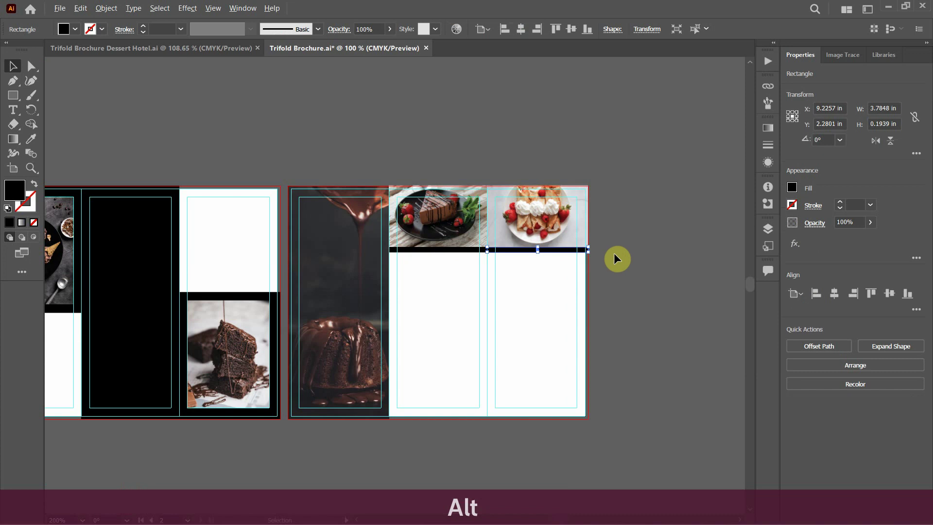
Recolor the strip below the crepes photo with the golden brown swatch using the Eyedropper.
{"action": "key", "text": "ctrl+alt+0"}
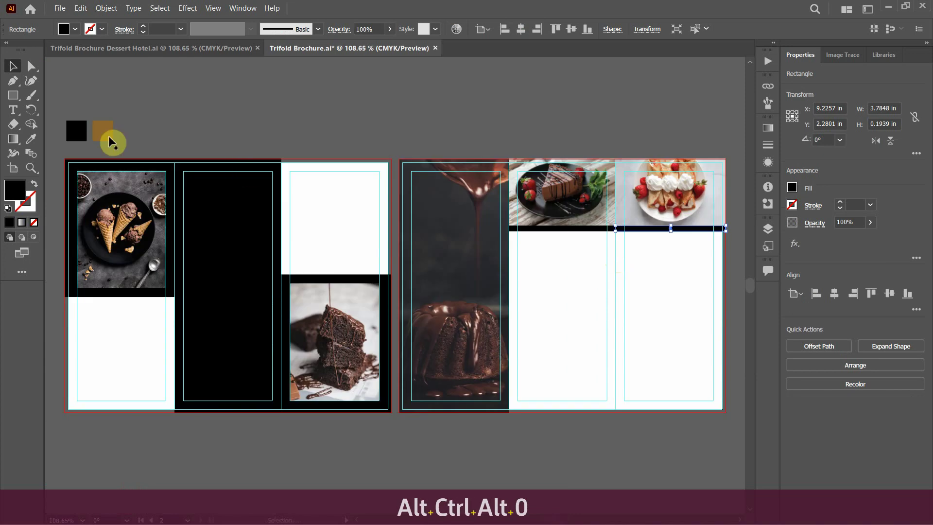
{"action": "left_click", "coordinate": [30, 139]}
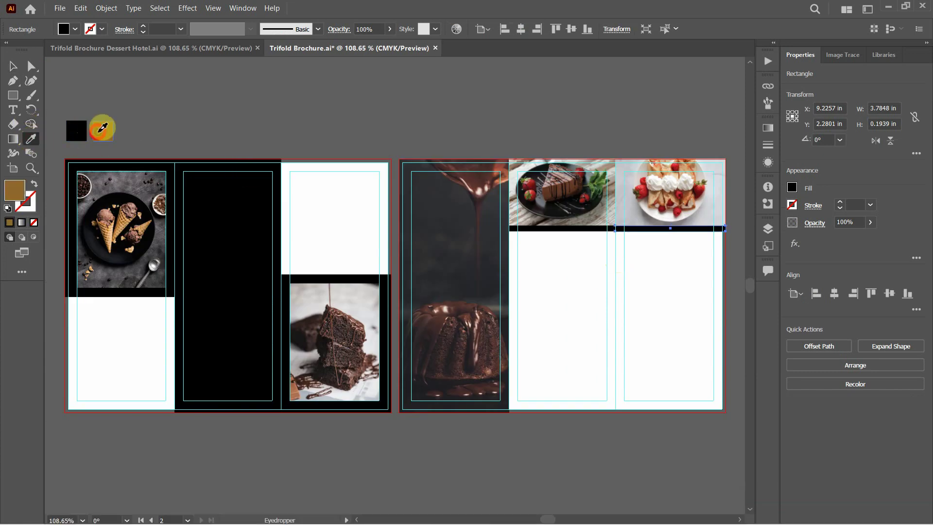
{"action": "left_click", "coordinate": [102, 128]}
{"action": "left_click", "coordinate": [12, 66]}
{"action": "left_click", "coordinate": [630, 283]}
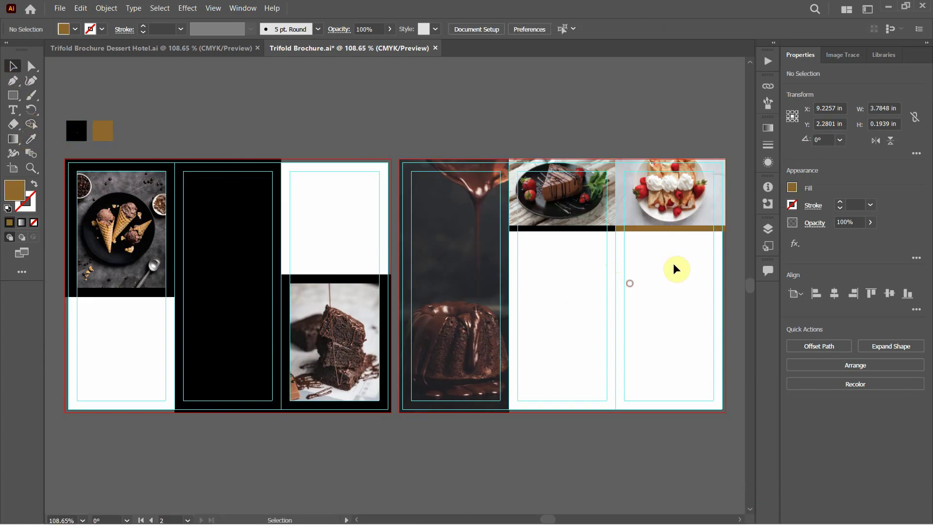
Reduce the black and brown strips below the two dessert photos together to about 0.16 in high.
{"action": "scroll", "coordinate": [705, 238], "scroll_direction": "up", "scroll_amount": 6}
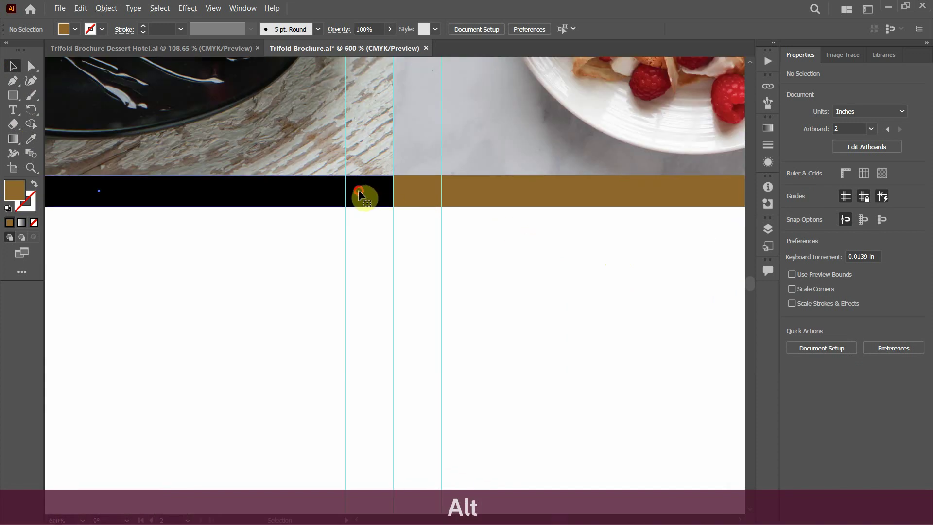
{"action": "left_click", "coordinate": [358, 190]}
{"action": "left_click", "coordinate": [503, 191], "text": "shift"}
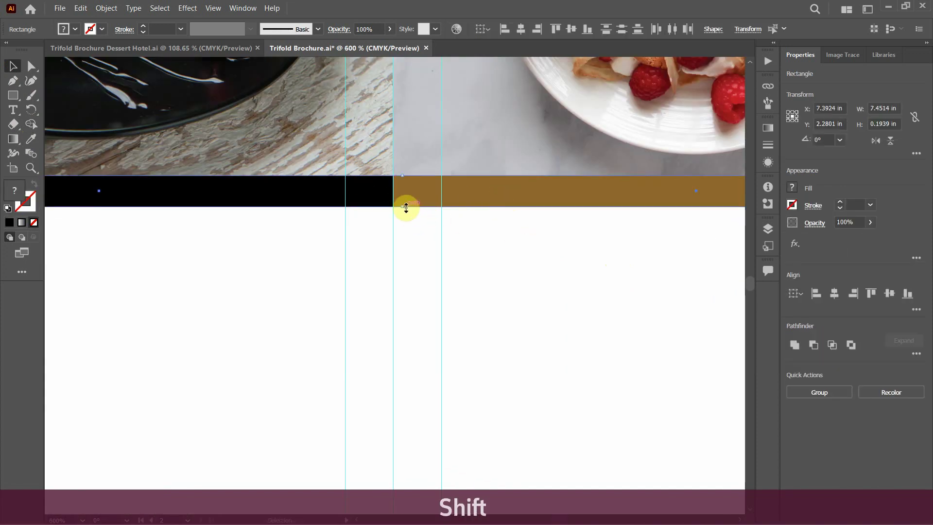
{"action": "left_click_drag", "start_coordinate": [406, 207], "coordinate": [407, 203]}
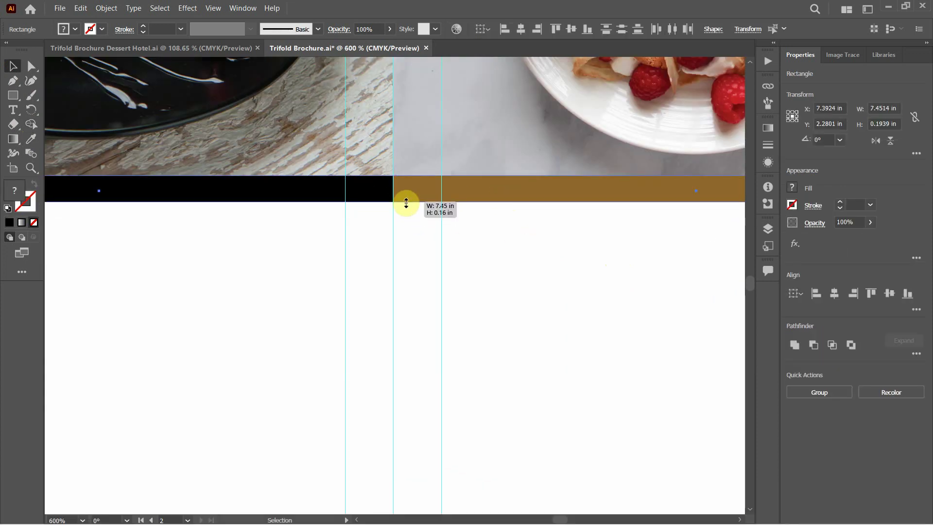
{"action": "left_click", "coordinate": [412, 251]}
{"action": "scroll", "coordinate": [427, 272], "scroll_direction": "down", "scroll_amount": 2}
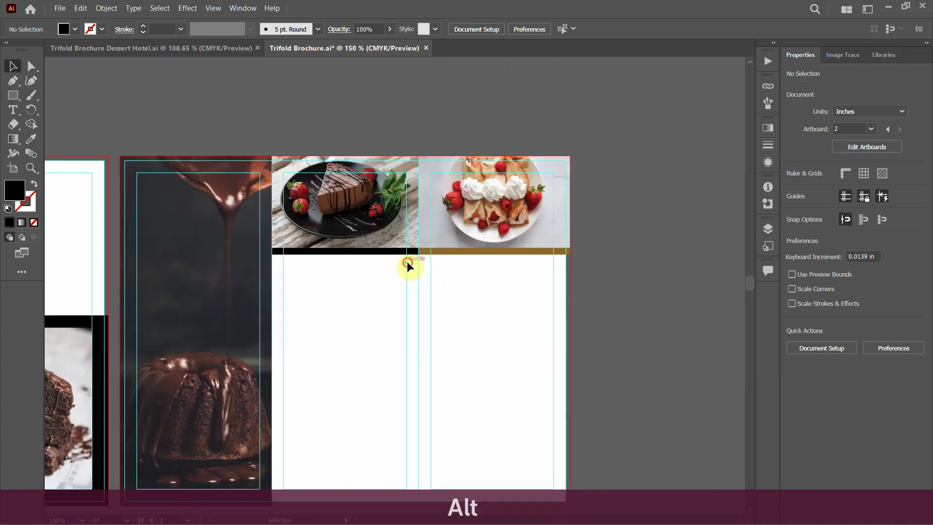
Duplicate the black and brown strips straight down and align the copies with the second artboard's bottom bleed edge.
{"action": "left_click_drag", "start_coordinate": [426, 253], "coordinate": [427, 250]}
{"action": "scroll", "coordinate": [419, 304], "scroll_direction": "down", "scroll_amount": 2}
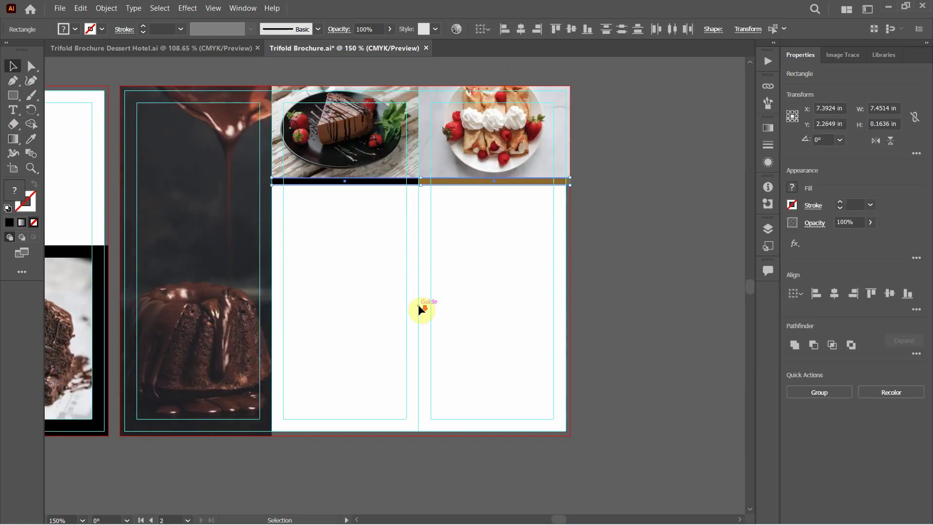
{"action": "left_click_drag", "start_coordinate": [399, 182], "coordinate": [416, 437]}
{"action": "scroll", "coordinate": [425, 447], "scroll_direction": "up", "scroll_amount": 1}
{"action": "scroll", "coordinate": [424, 447], "scroll_direction": "up", "scroll_amount": 2}
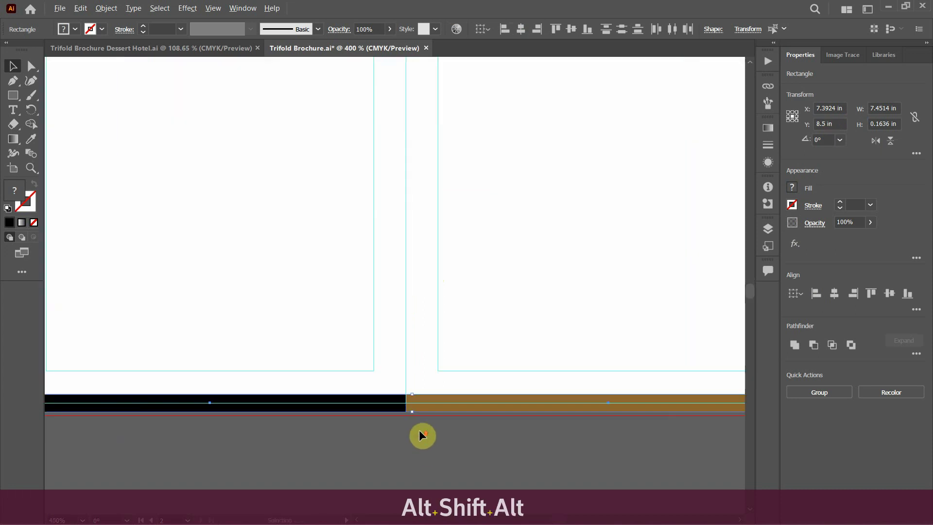
{"action": "left_click_drag", "start_coordinate": [382, 334], "coordinate": [382, 348]}
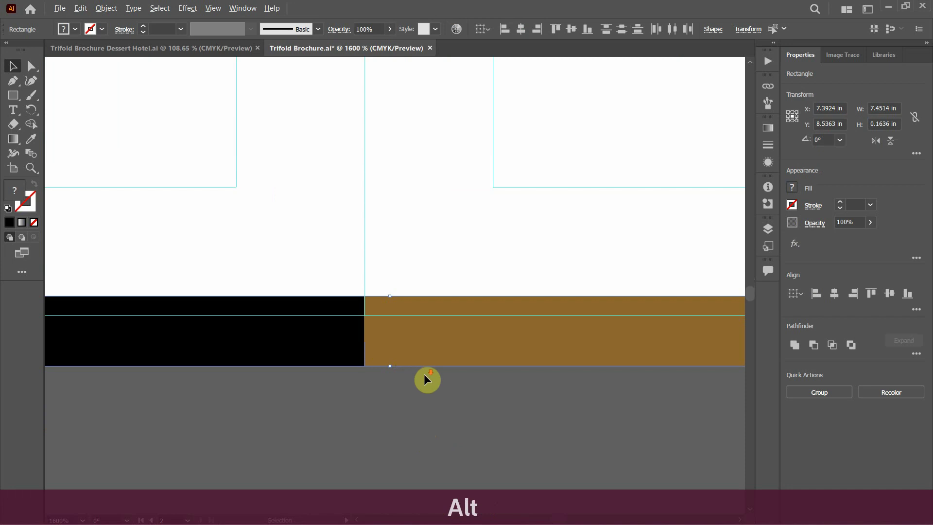
Stretch the two bottom strips upward into taller bands, keeping their lower edge on the bleed line.
{"action": "scroll", "coordinate": [423, 372], "scroll_direction": "down", "scroll_amount": 4}
{"action": "scroll", "coordinate": [427, 369], "scroll_direction": "down", "scroll_amount": 1}
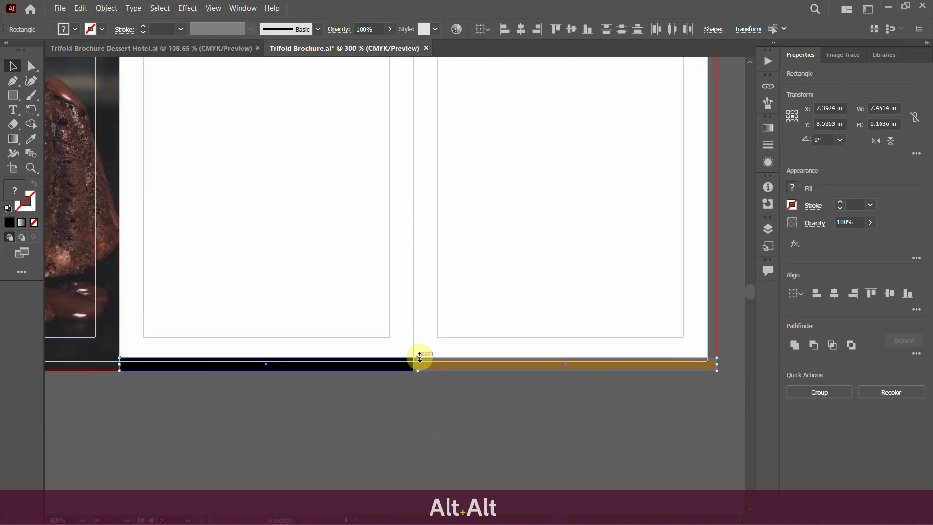
{"action": "left_click_drag", "start_coordinate": [418, 360], "coordinate": [427, 323]}
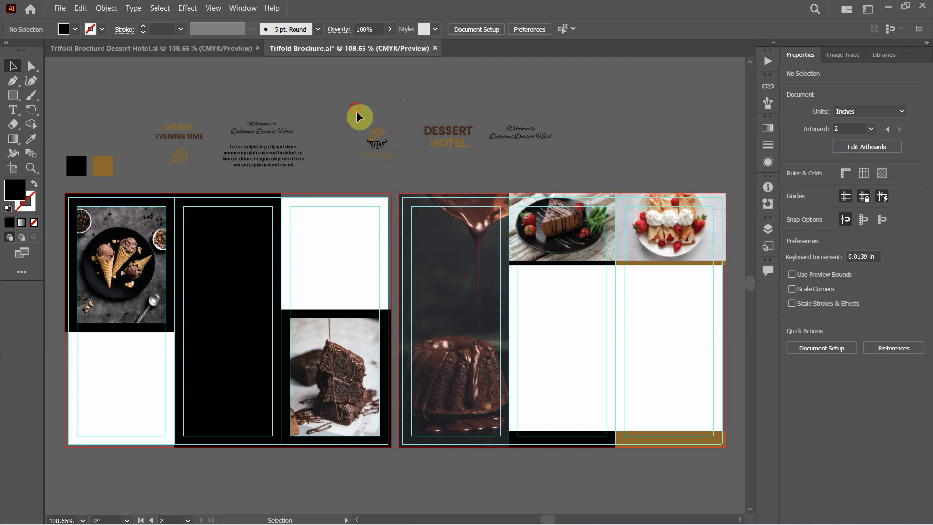
Place the hotel logo, the DESSERT HOTEL title and the welcome text in the white area above the brownie photo.
{"action": "left_click", "coordinate": [382, 142]}
{"action": "left_click_drag", "start_coordinate": [382, 142], "coordinate": [339, 222]}
{"action": "left_click", "coordinate": [411, 109]}
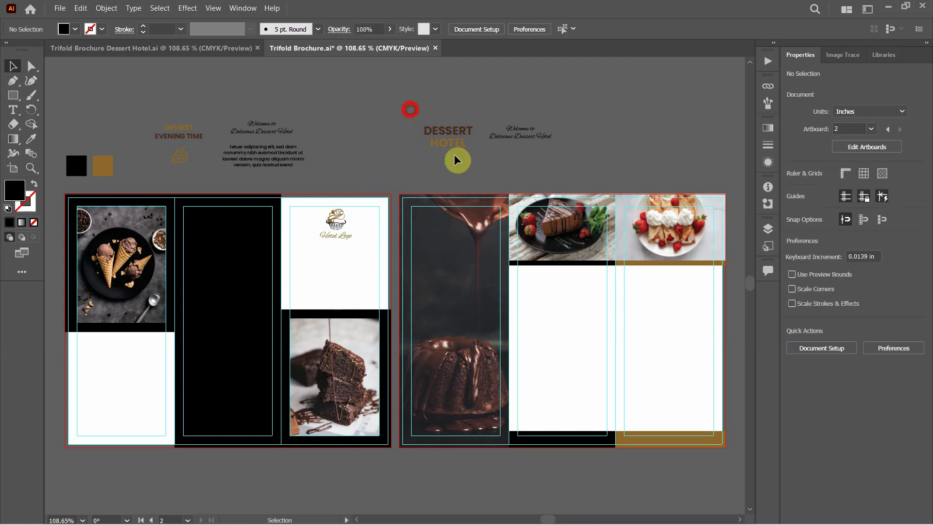
{"action": "left_click_drag", "start_coordinate": [457, 129], "coordinate": [346, 252]}
{"action": "left_click", "coordinate": [468, 97]}
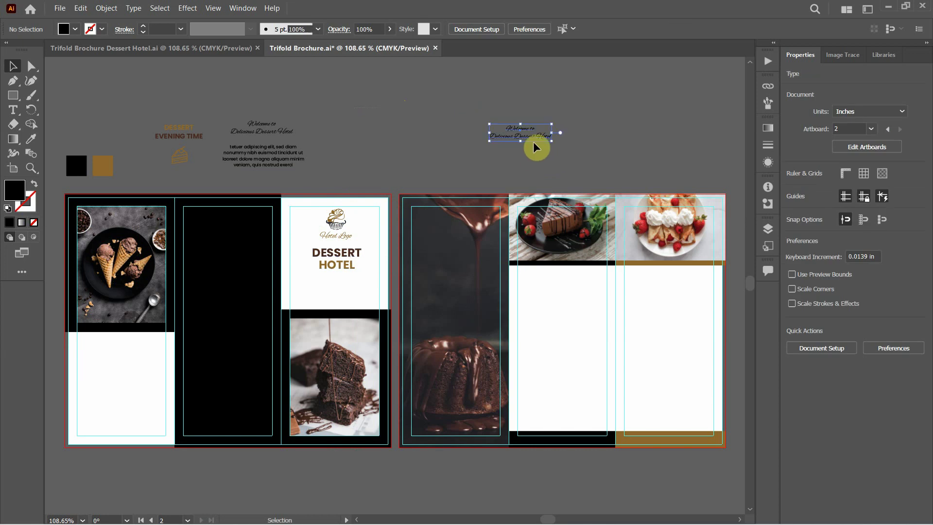
{"action": "left_click", "coordinate": [532, 138]}
{"action": "left_click_drag", "start_coordinate": [532, 136], "coordinate": [347, 295]}
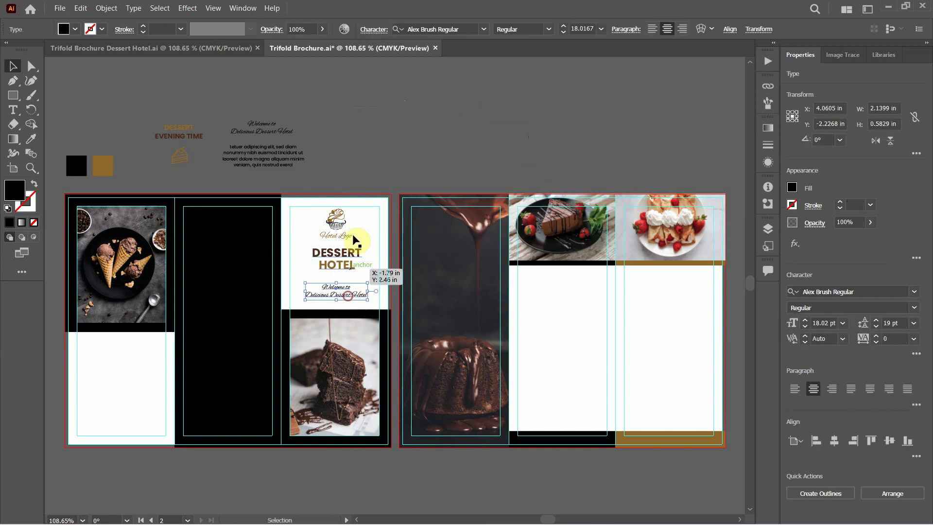
{"action": "left_click", "coordinate": [362, 143]}
Fine-tune the cover layout by repositioning the DESSERT HOTEL title and shifting the logo group up to Y about 0.9 in.
{"action": "scroll", "coordinate": [339, 294], "scroll_direction": "up", "scroll_amount": 4}
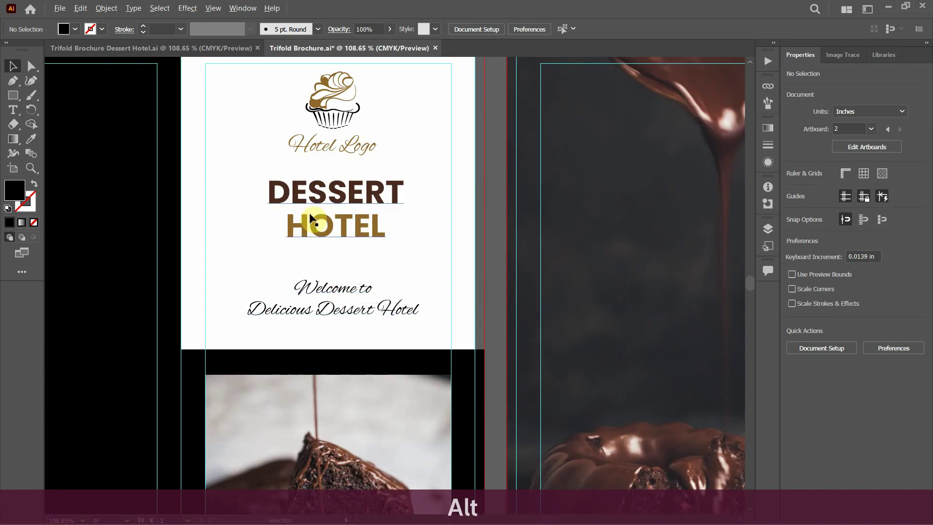
{"action": "left_click_drag", "start_coordinate": [337, 198], "coordinate": [334, 205]}
{"action": "scroll", "coordinate": [335, 205], "scroll_direction": "up", "scroll_amount": 1}
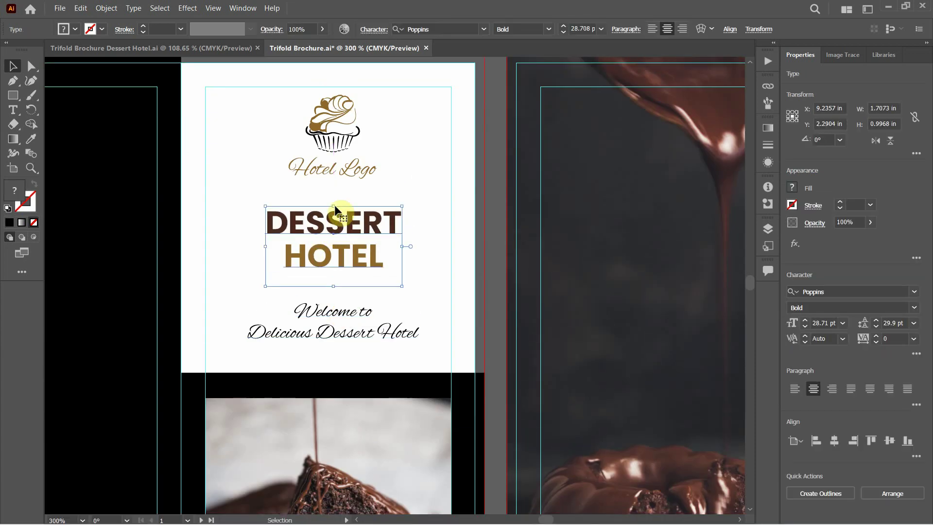
{"action": "left_click", "coordinate": [337, 133]}
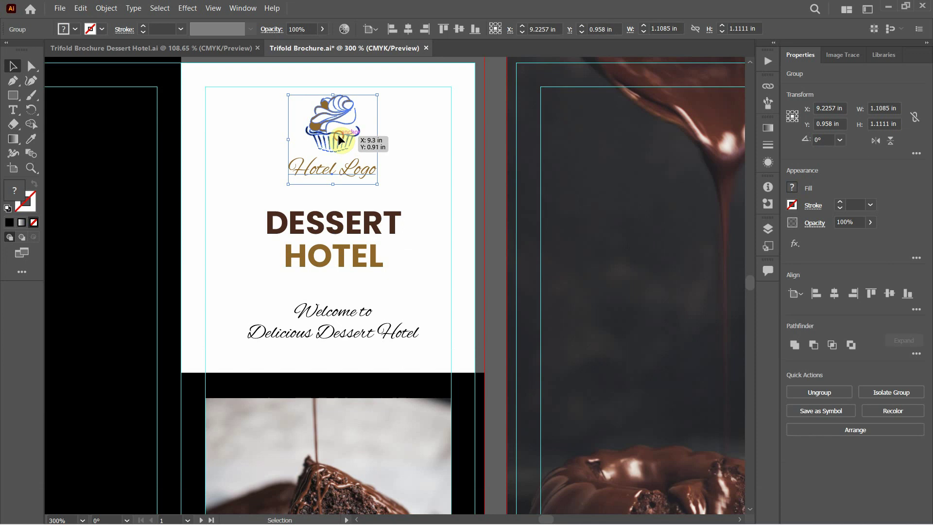
{"action": "left_click_drag", "start_coordinate": [339, 136], "coordinate": [338, 138]}
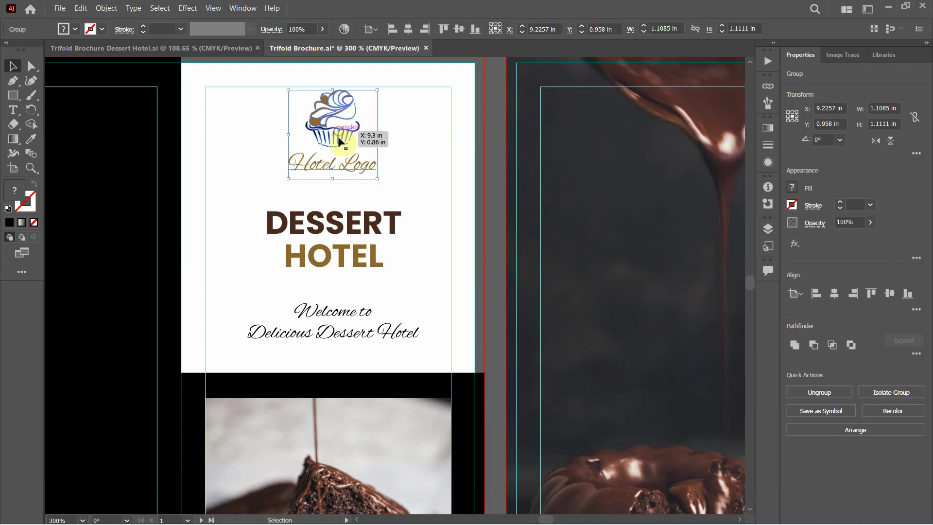
{"action": "scroll", "coordinate": [535, 265], "scroll_direction": "down", "scroll_amount": 2, "text": "alt"}
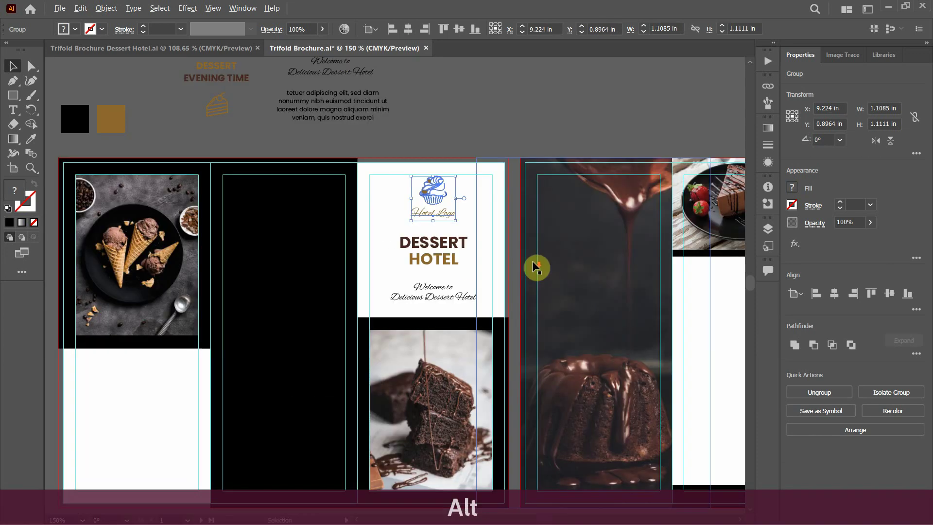
Place the DESSERT EVENING TIME heading and the cake slice icon in the white area below the ice cream photo.
{"action": "scroll", "coordinate": [553, 253], "scroll_direction": "up", "scroll_amount": 1}
{"action": "left_click", "coordinate": [218, 86]}
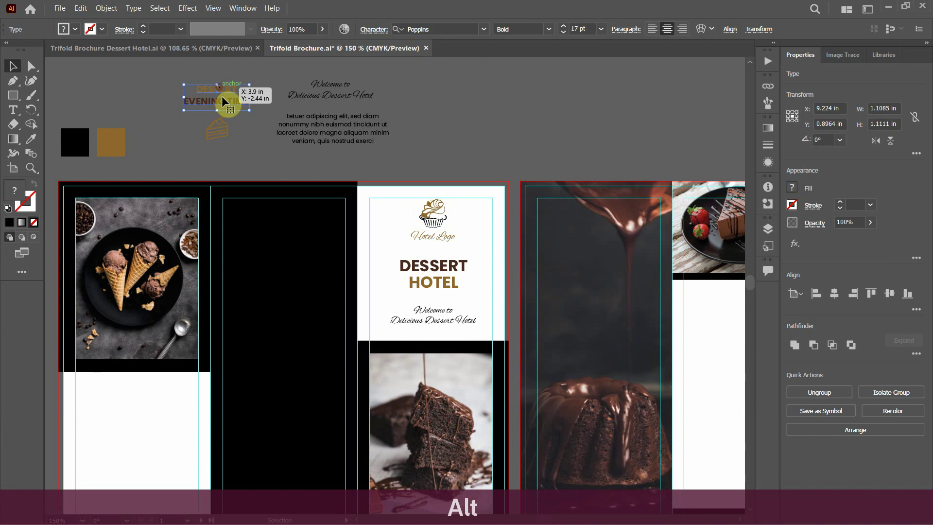
{"action": "left_click_drag", "start_coordinate": [223, 91], "coordinate": [138, 391]}
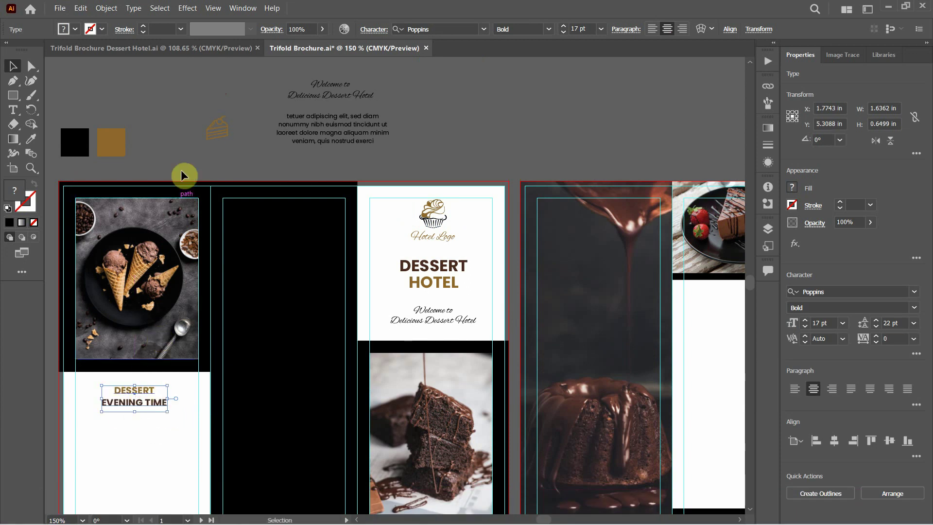
{"action": "left_click", "coordinate": [177, 156]}
{"action": "left_click_drag", "start_coordinate": [218, 131], "coordinate": [137, 432]}
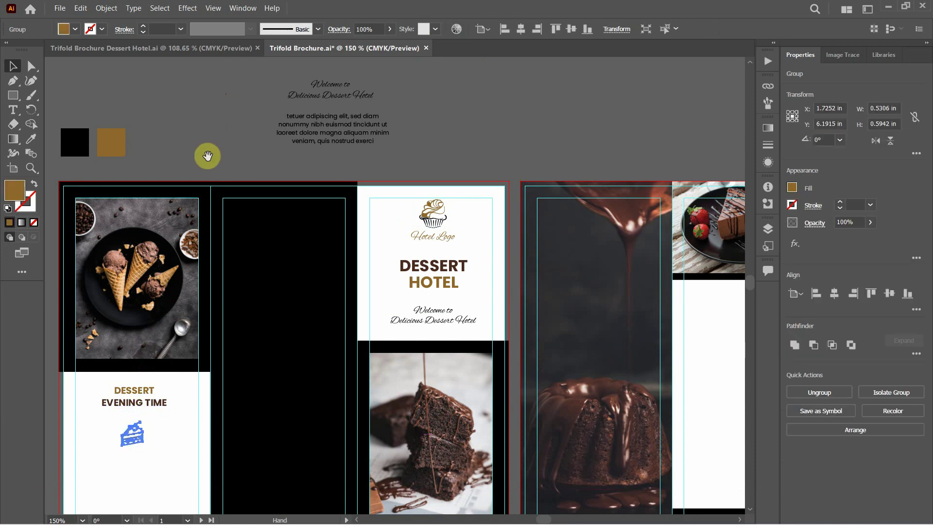
Place the script welcome text and the placeholder paragraph below the cake slice icon in the first column.
{"action": "key", "text": "space"}
{"action": "left_click_drag", "start_coordinate": [226, 151], "coordinate": [283, 126]}
{"action": "left_click_drag", "start_coordinate": [364, 79], "coordinate": [168, 445]}
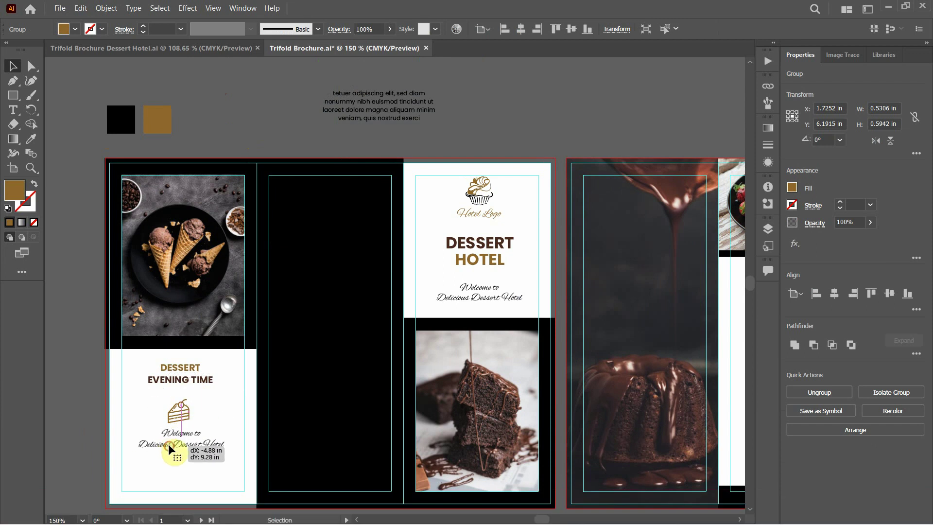
{"action": "left_click", "coordinate": [343, 110]}
{"action": "left_click_drag", "start_coordinate": [400, 101], "coordinate": [200, 471]}
Nudge the cake slice icon up between the heading and the welcome text, to Y about 6.05 in, and deselect it.
{"action": "left_click", "coordinate": [367, 333]}
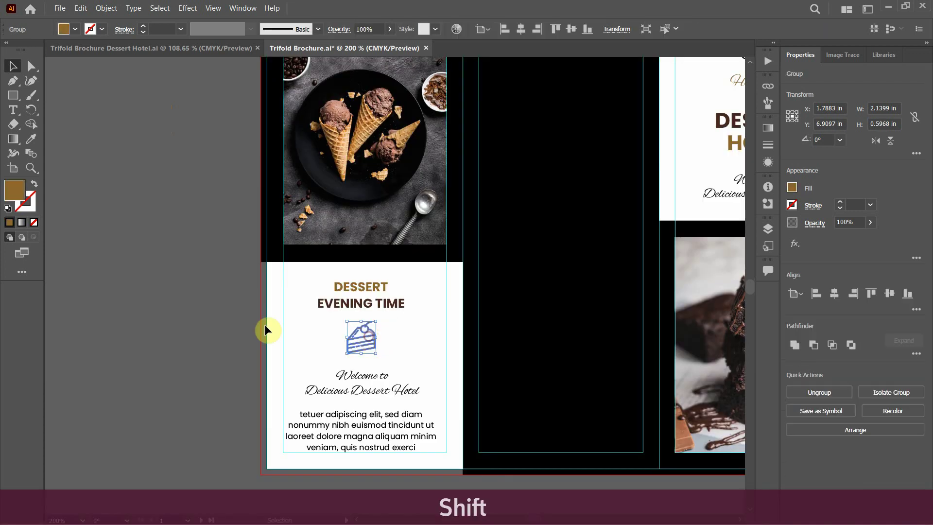
{"action": "left_click", "coordinate": [280, 317]}
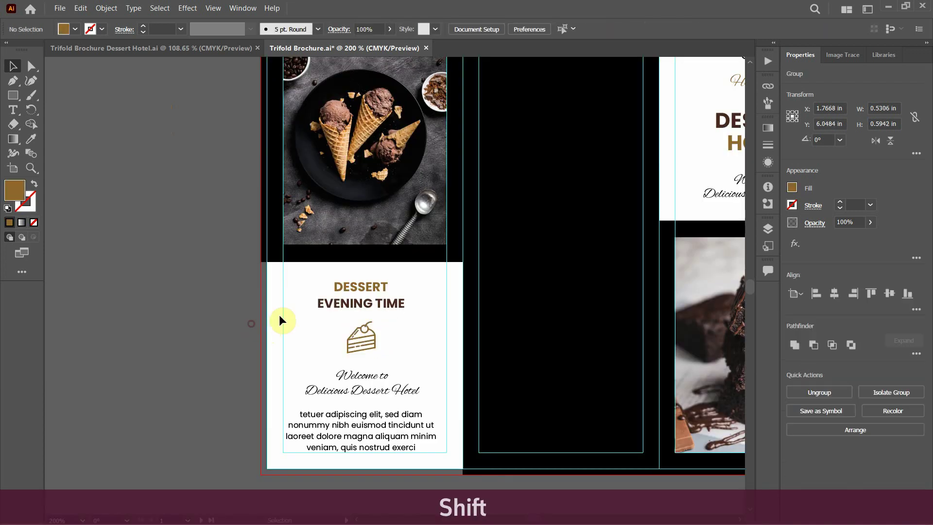
{"action": "key", "text": "ctrl+alt+0"}
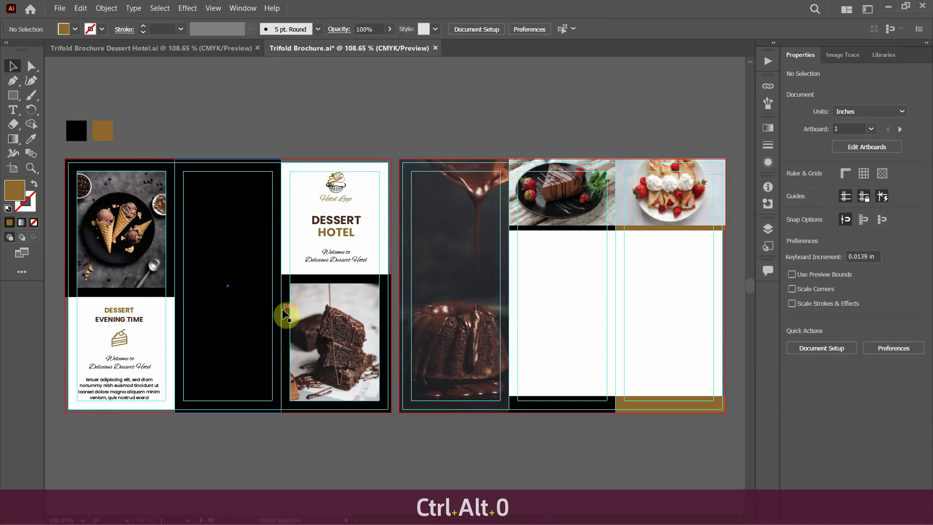
{"action": "left_click_drag", "start_coordinate": [338, 271], "coordinate": [336, 182]}
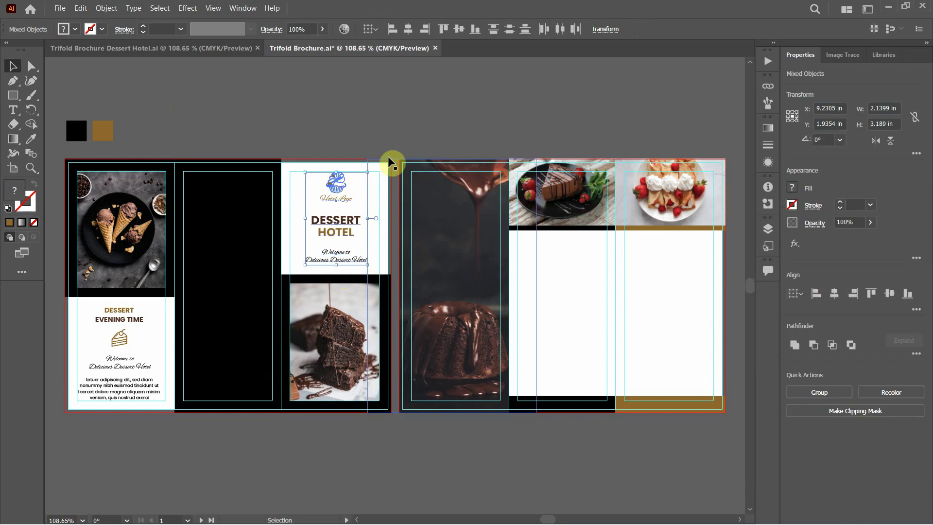
{"action": "left_click", "coordinate": [378, 142]}
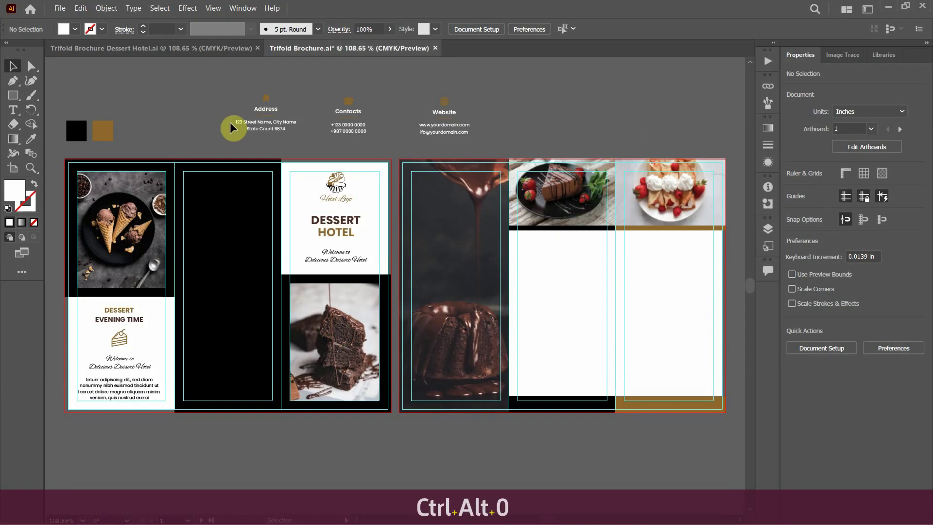
Place the Address block near the top of the first artboard's black middle column and the Contacts block below it.
{"action": "left_click_drag", "start_coordinate": [230, 126], "coordinate": [227, 193]}
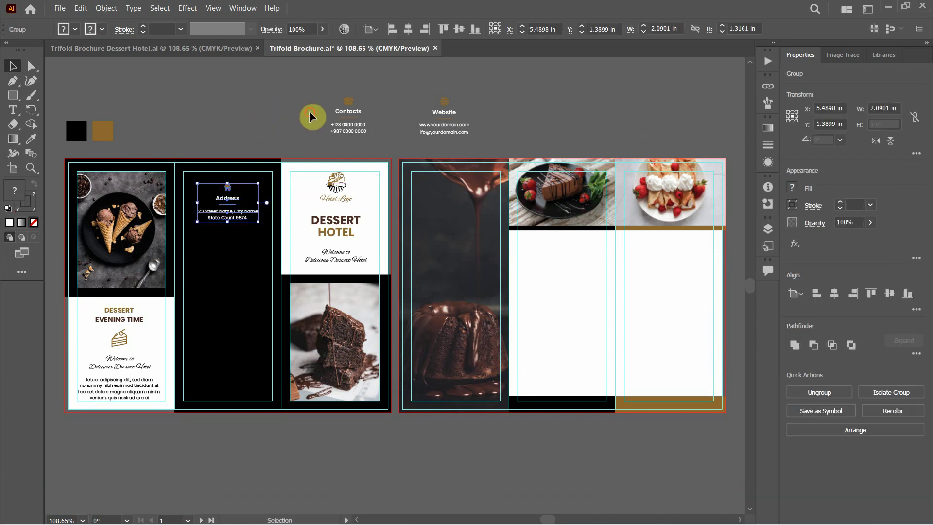
{"action": "left_click", "coordinate": [309, 111]}
{"action": "left_click", "coordinate": [351, 104]}
{"action": "left_click_drag", "start_coordinate": [352, 103], "coordinate": [235, 255]}
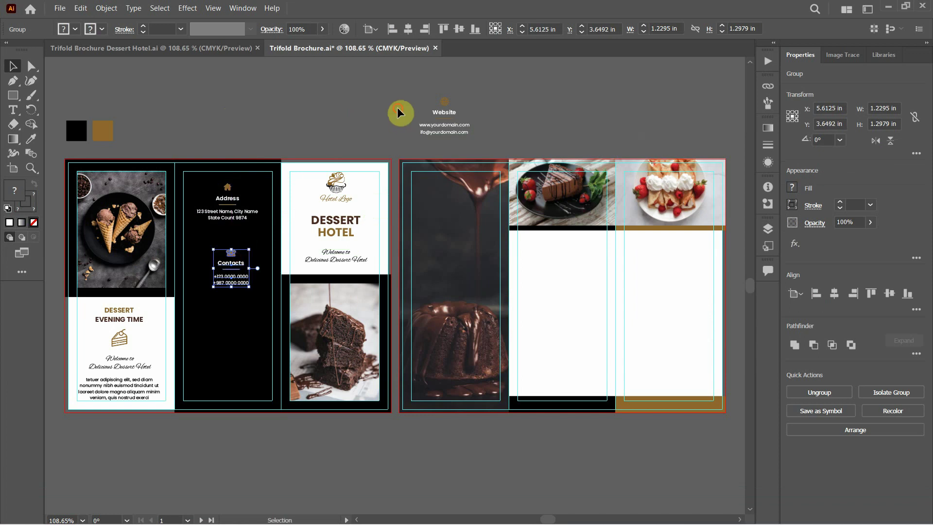
Place the Website block near the foot of the first artboard's black middle column and center the Contacts block vertically at Y 4.25 in.
{"action": "left_click", "coordinate": [412, 90]}
{"action": "left_click_drag", "start_coordinate": [444, 110], "coordinate": [225, 349]}
{"action": "left_click_drag", "start_coordinate": [232, 255], "coordinate": [231, 270]}
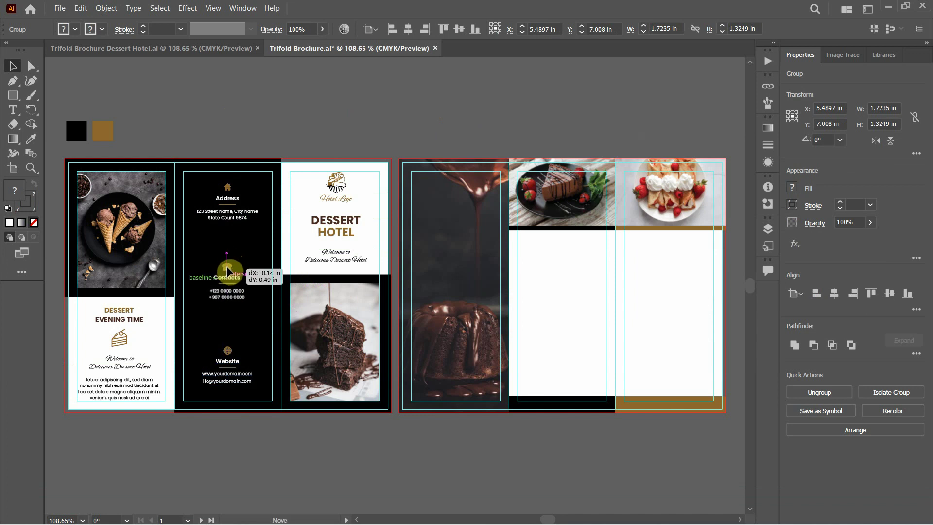
{"action": "left_click", "coordinate": [886, 291]}
Align the Address, Contacts and Website blocks to one another by their horizontal centers and deselect them.
{"action": "left_click", "coordinate": [228, 210]}
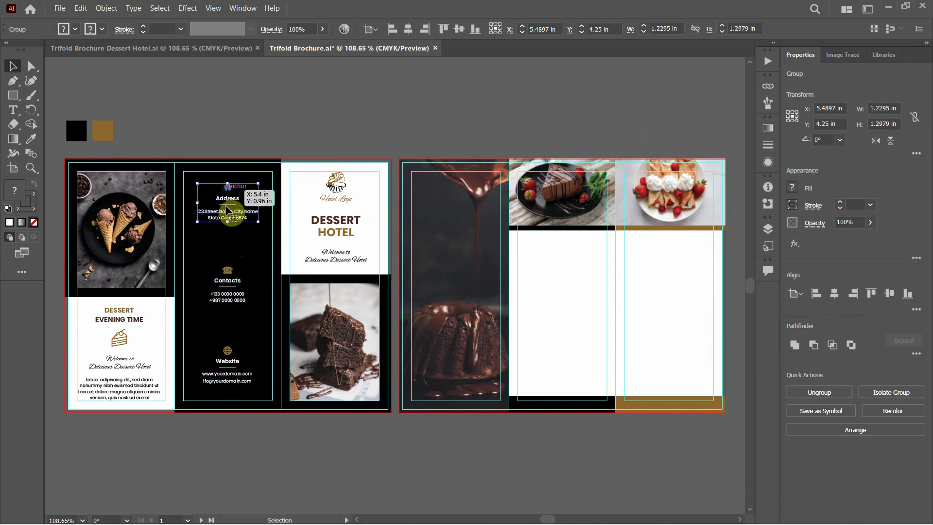
{"action": "left_click", "coordinate": [227, 281], "text": "shift"}
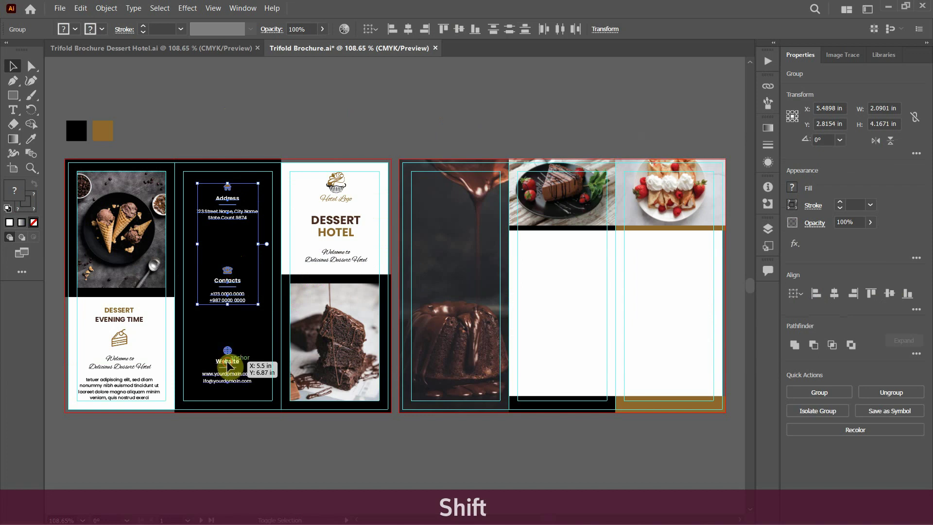
{"action": "left_click", "coordinate": [228, 366], "text": "shift"}
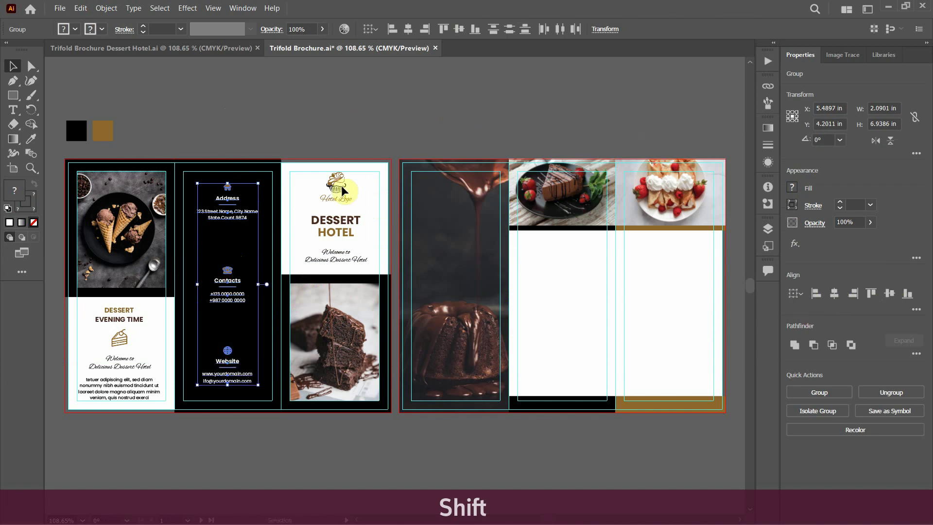
{"action": "left_click", "coordinate": [835, 292]}
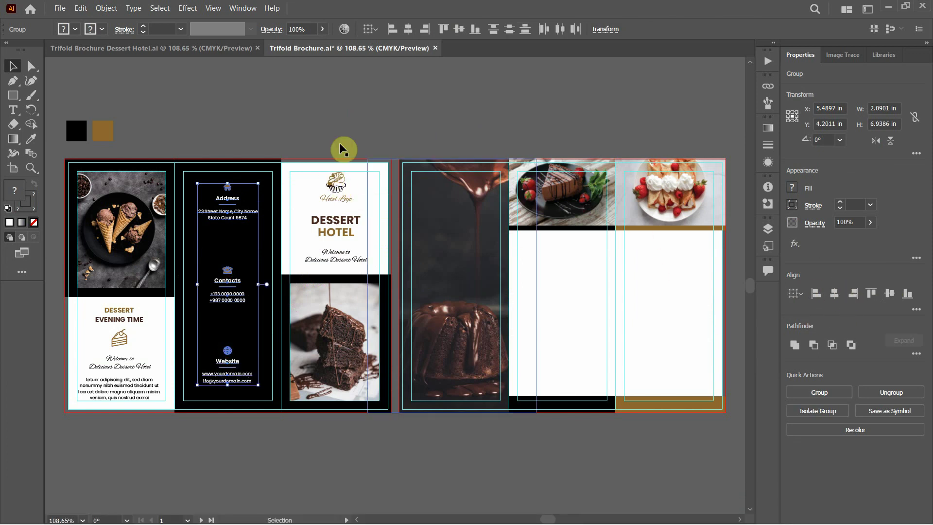
{"action": "left_click", "coordinate": [264, 125]}
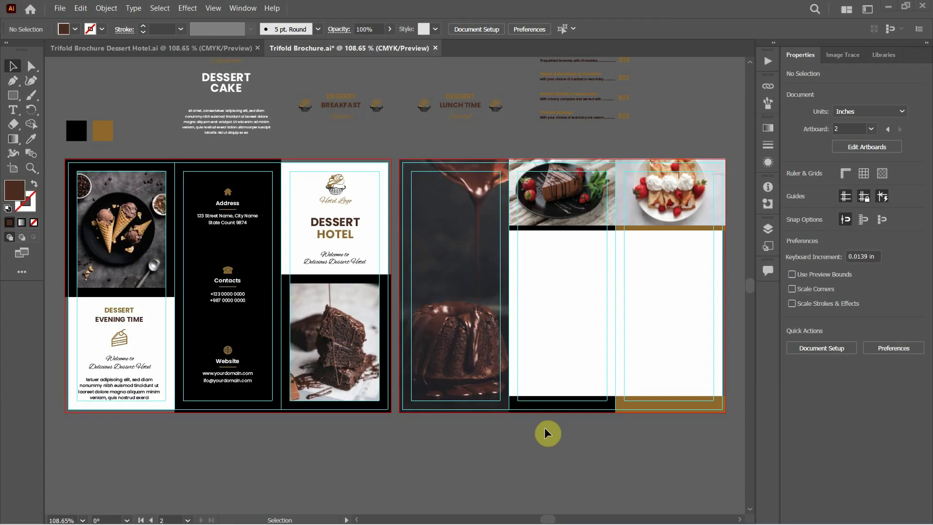
Place the Chocolate! DESSERT CAKE text group over the dark cake photo in the second artboard's first column.
{"action": "scroll", "coordinate": [258, 385], "scroll_direction": "up", "scroll_amount": 2}
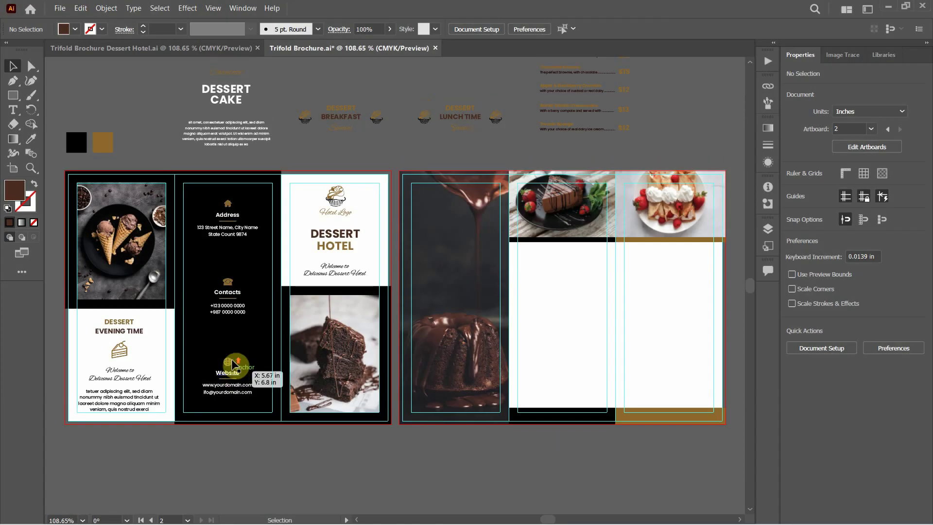
{"action": "left_click_drag", "start_coordinate": [221, 111], "coordinate": [452, 263]}
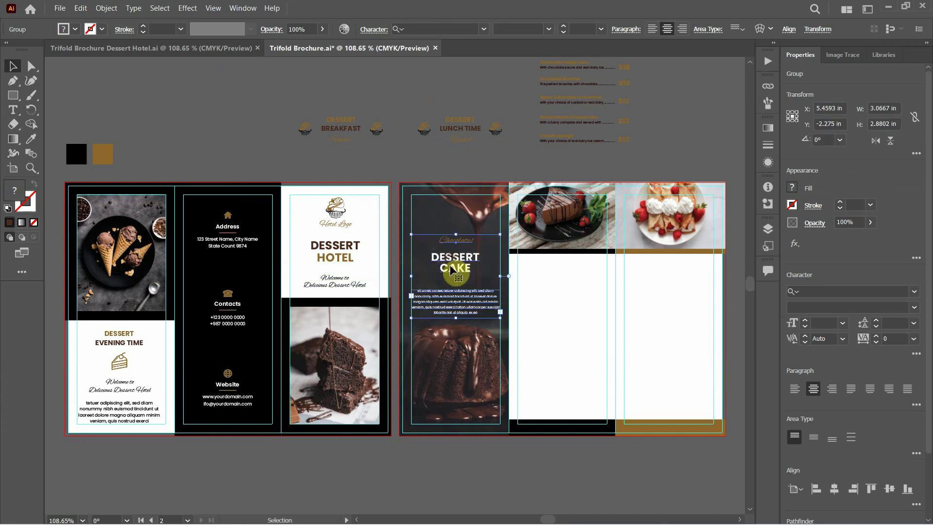
{"action": "left_click", "coordinate": [228, 135]}
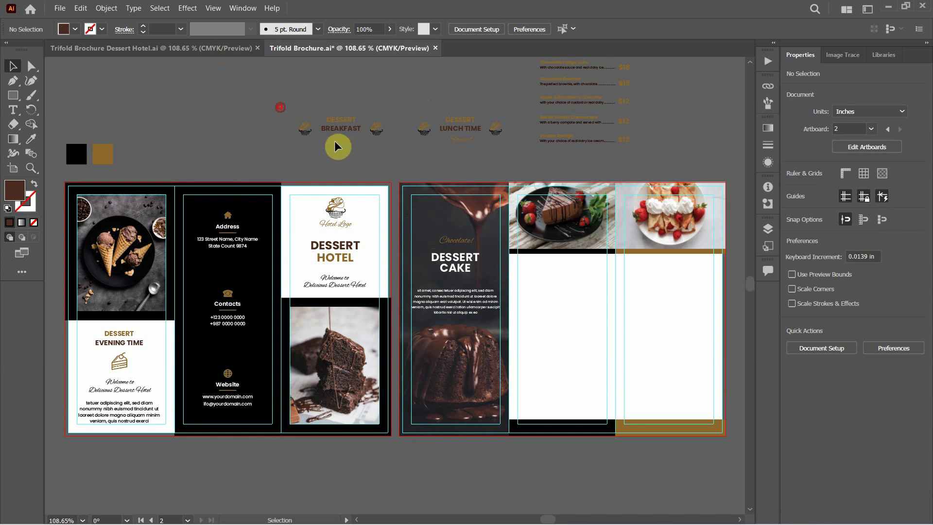
Place the DESSERT BREAKFAST heading with its cupcakes centered below the cake slice photo, at X 5.5 in and Y about 3.18 in.
{"action": "left_click", "coordinate": [354, 136]}
{"action": "left_click_drag", "start_coordinate": [340, 136], "coordinate": [561, 275]}
{"action": "scroll", "coordinate": [597, 268], "scroll_direction": "up", "scroll_amount": 5, "text": "alt"}
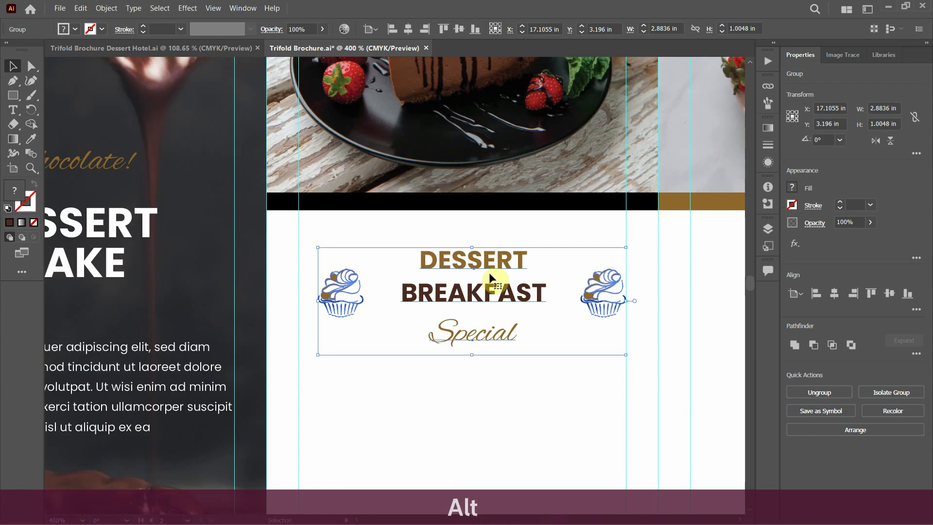
{"action": "left_click_drag", "start_coordinate": [489, 274], "coordinate": [477, 263]}
{"action": "scroll", "coordinate": [477, 263], "scroll_direction": "down", "scroll_amount": 5, "text": "alt"}
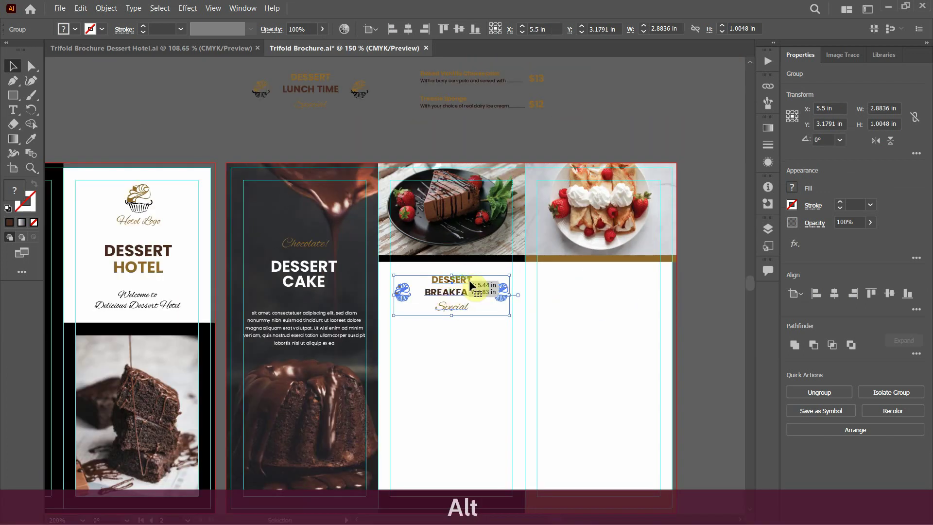
Place the five-item dessert price list below the DESSERT BREAKFAST heading in the second artboard's middle column.
{"action": "scroll", "coordinate": [469, 281], "scroll_direction": "up", "scroll_amount": 2}
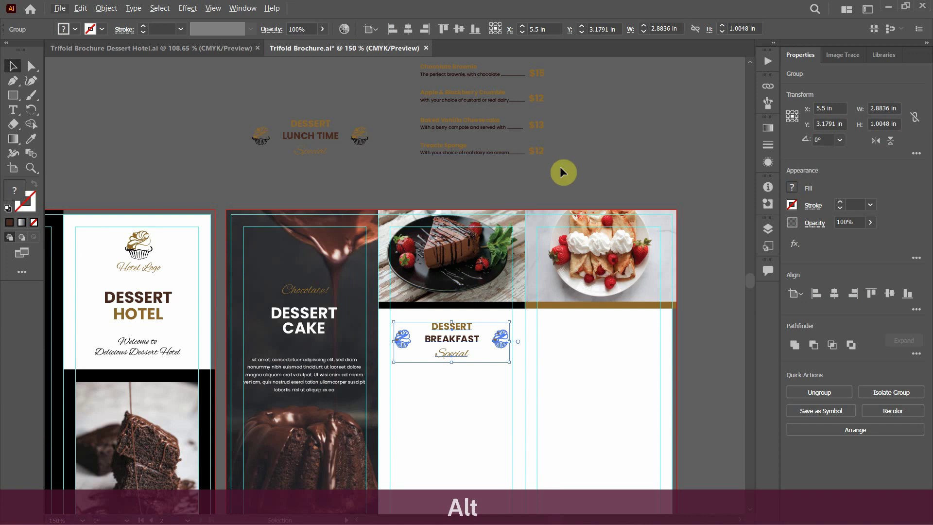
{"action": "scroll", "coordinate": [500, 192], "scroll_direction": "up", "scroll_amount": 1}
{"action": "scroll", "coordinate": [499, 189], "scroll_direction": "down", "scroll_amount": 2, "text": "alt"}
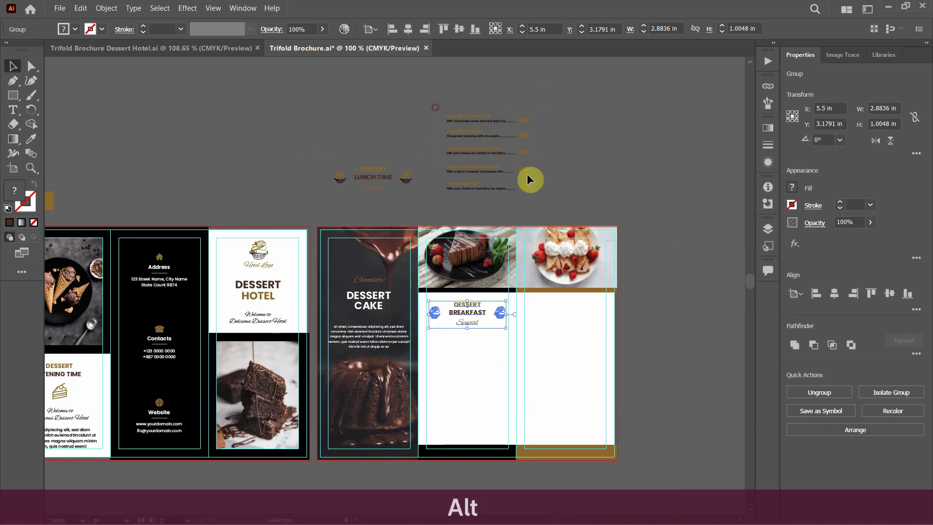
{"action": "left_click", "coordinate": [541, 191]}
{"action": "left_click_drag", "start_coordinate": [477, 118], "coordinate": [458, 357]}
{"action": "left_click", "coordinate": [614, 343]}
Move the DESSERT BREAKFAST heading and its cupcakes slightly down toward the price list and deselect.
{"action": "scroll", "coordinate": [507, 344], "scroll_direction": "up", "scroll_amount": 2}
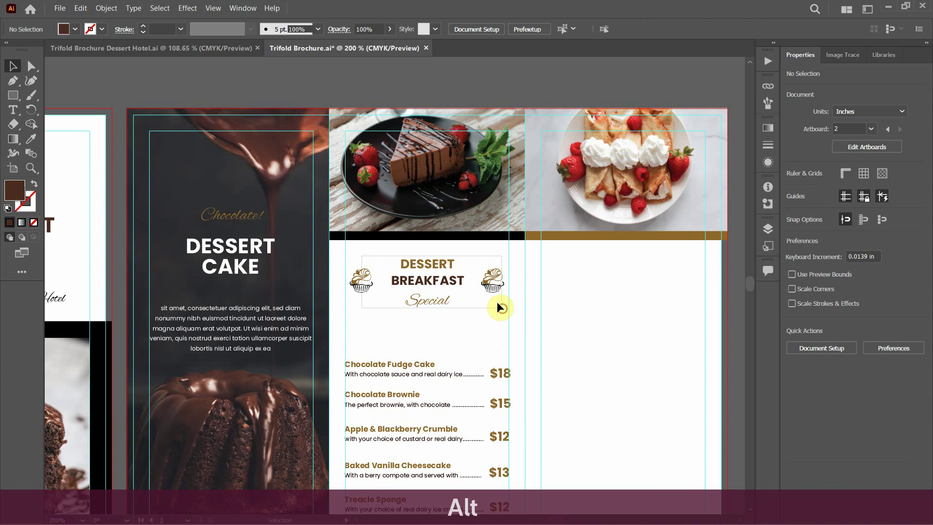
{"action": "left_click", "coordinate": [491, 286]}
{"action": "left_click_drag", "start_coordinate": [491, 287], "coordinate": [491, 302]}
{"action": "left_click", "coordinate": [587, 312]}
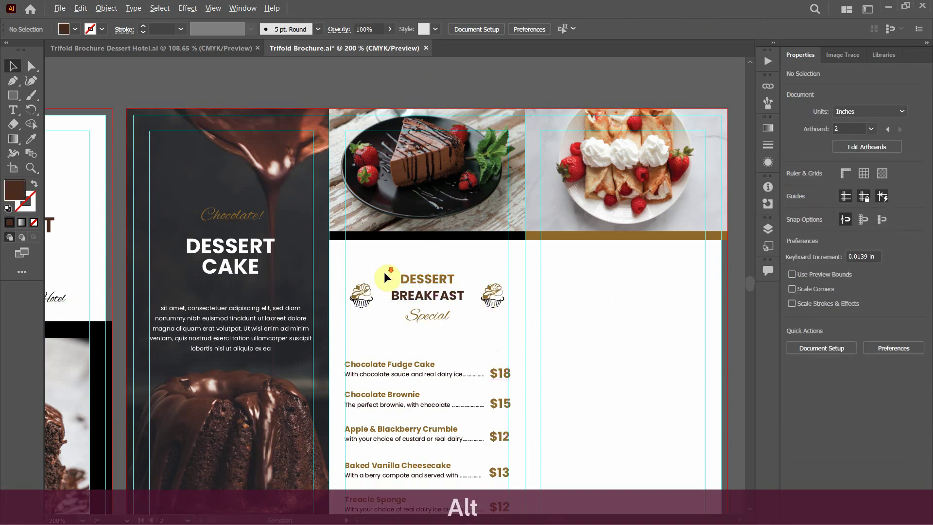
Duplicate the whole five-item price list straight across into the second artboard's third column.
{"action": "scroll", "coordinate": [385, 273], "scroll_direction": "down", "scroll_amount": 3, "text": "alt"}
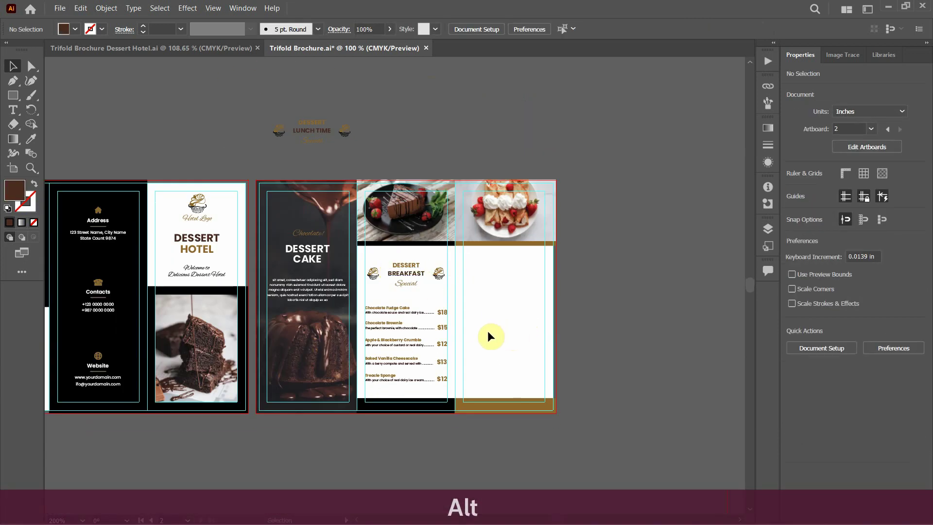
{"action": "scroll", "coordinate": [494, 331], "scroll_direction": "up", "scroll_amount": 2, "text": "alt"}
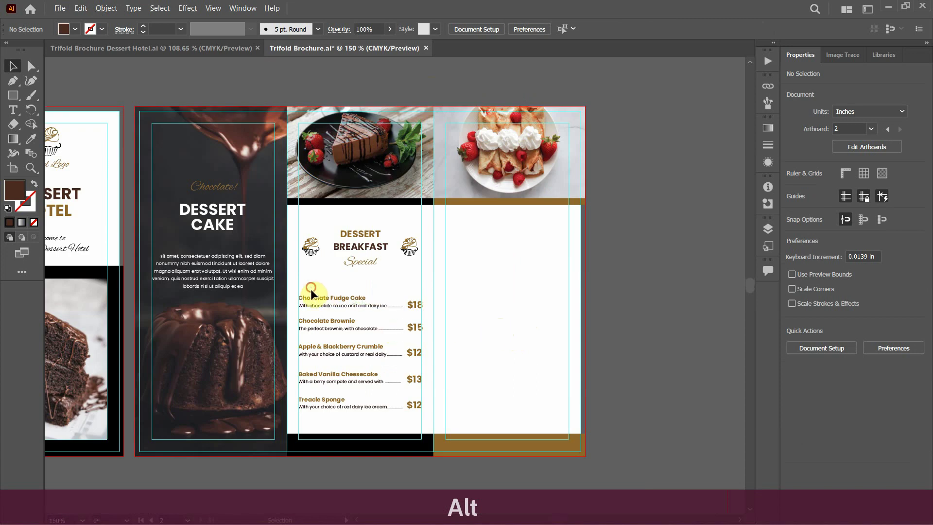
{"action": "left_click_drag", "start_coordinate": [309, 289], "coordinate": [415, 408]}
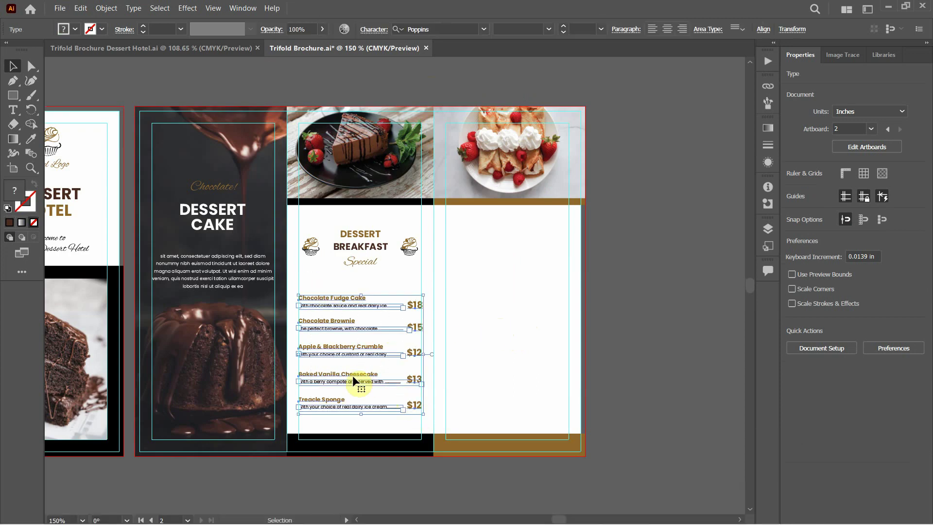
{"action": "left_click_drag", "start_coordinate": [308, 308], "coordinate": [458, 328], "text": "alt+shift"}
{"action": "left_click", "coordinate": [591, 352]}
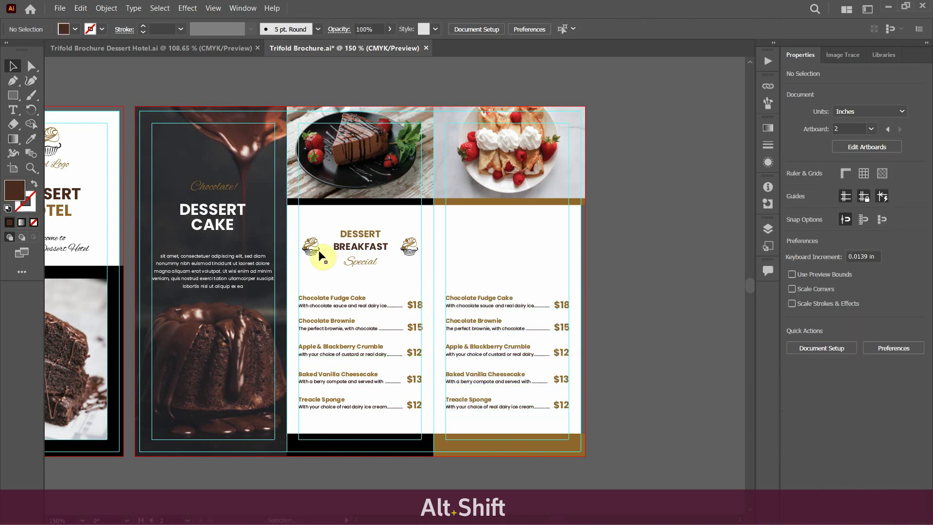
Place the DESSERT LUNCH TIME heading with its cupcakes above the price list in the third column, level with the breakfast heading.
{"action": "scroll", "coordinate": [319, 250], "scroll_direction": "up", "scroll_amount": 1}
{"action": "scroll", "coordinate": [319, 250], "scroll_direction": "up", "scroll_amount": 1}
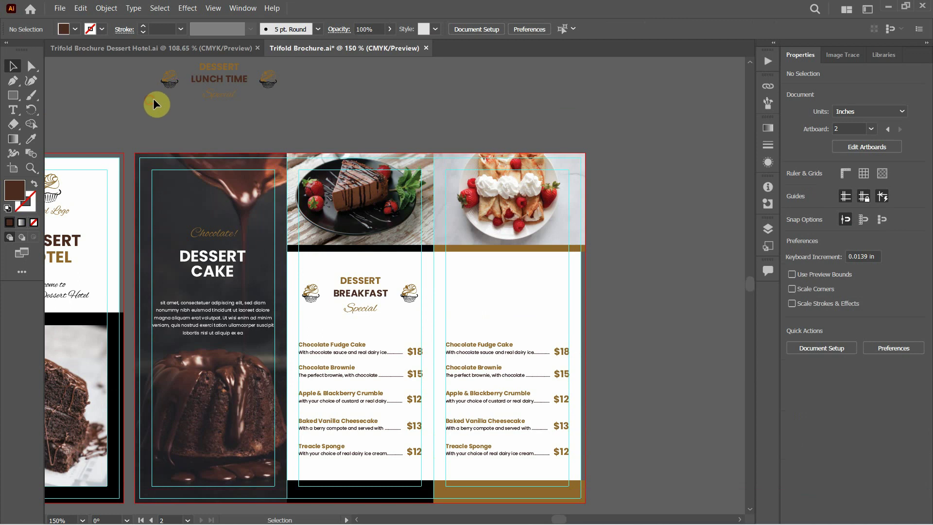
{"action": "left_click_drag", "start_coordinate": [229, 76], "coordinate": [518, 288]}
{"action": "left_click", "coordinate": [622, 292]}
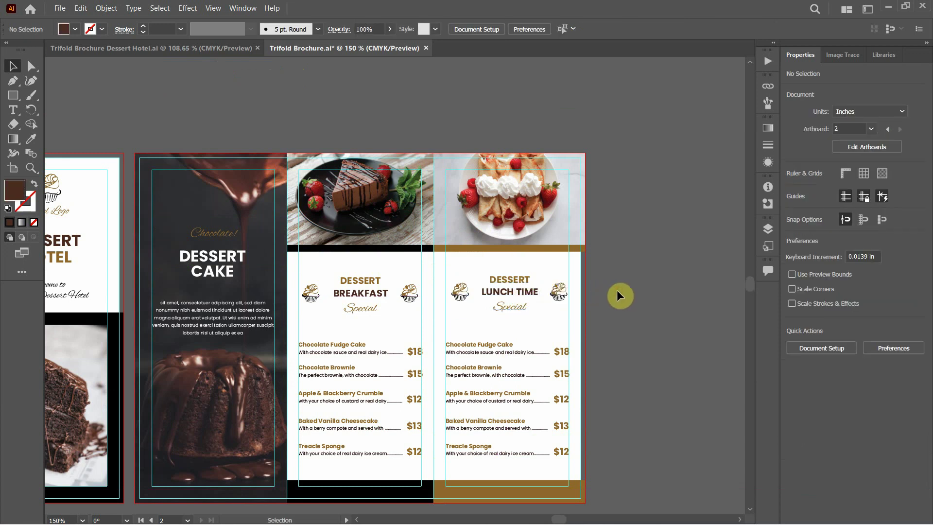
Copy the middle column's lower black strip to just below the third column's upper brown strip and widen it to about 3.78 in.
{"action": "scroll", "coordinate": [617, 290], "scroll_direction": "down", "scroll_amount": 1}
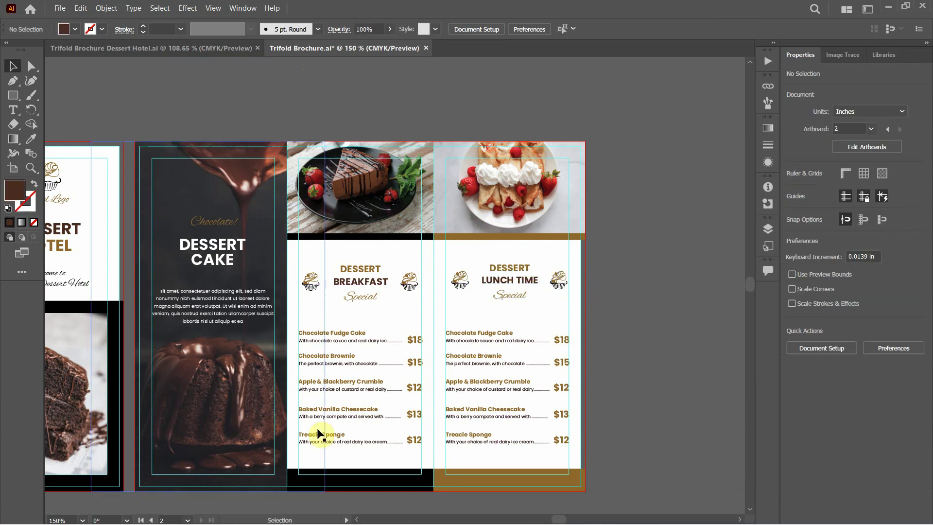
{"action": "left_click", "coordinate": [318, 486]}
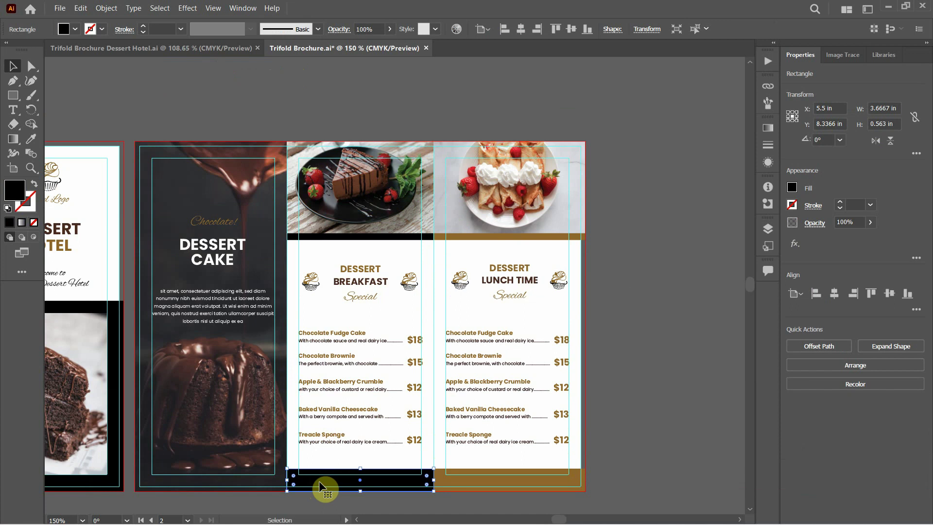
{"action": "left_click_drag", "start_coordinate": [319, 480], "coordinate": [463, 254]}
{"action": "left_click_drag", "start_coordinate": [585, 251], "coordinate": [586, 250]}
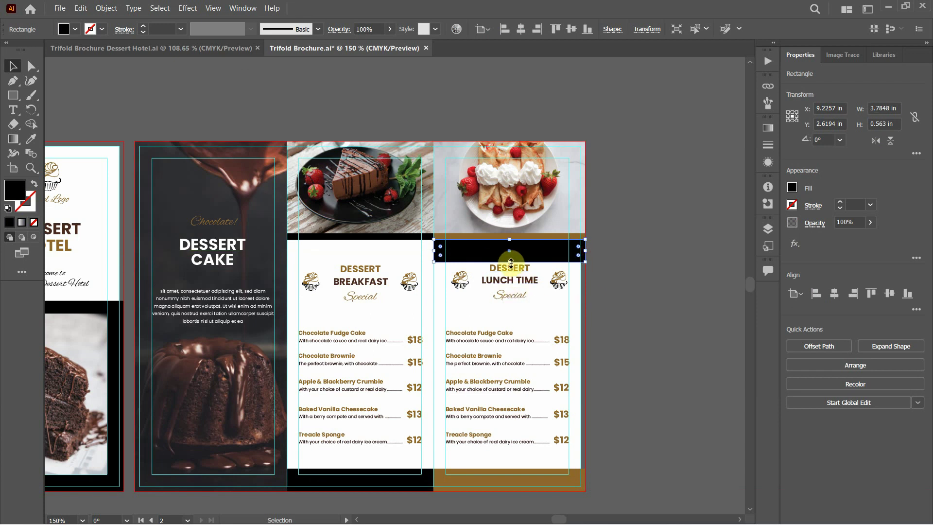
Stretch the black rectangle down to the third column's lower brown strip, about 5.72 in high, and deselect it.
{"action": "left_click_drag", "start_coordinate": [510, 264], "coordinate": [526, 474]}
{"action": "scroll", "coordinate": [440, 276], "scroll_direction": "up", "scroll_amount": 5}
{"action": "scroll", "coordinate": [439, 279], "scroll_direction": "up", "scroll_amount": 5}
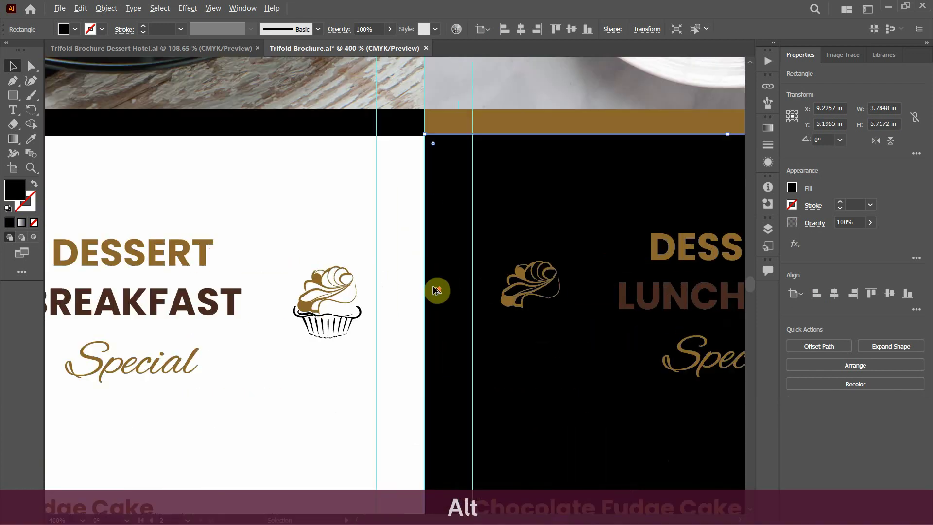
{"action": "scroll", "coordinate": [436, 290], "scroll_direction": "down", "scroll_amount": 2}
{"action": "left_click", "coordinate": [399, 252]}
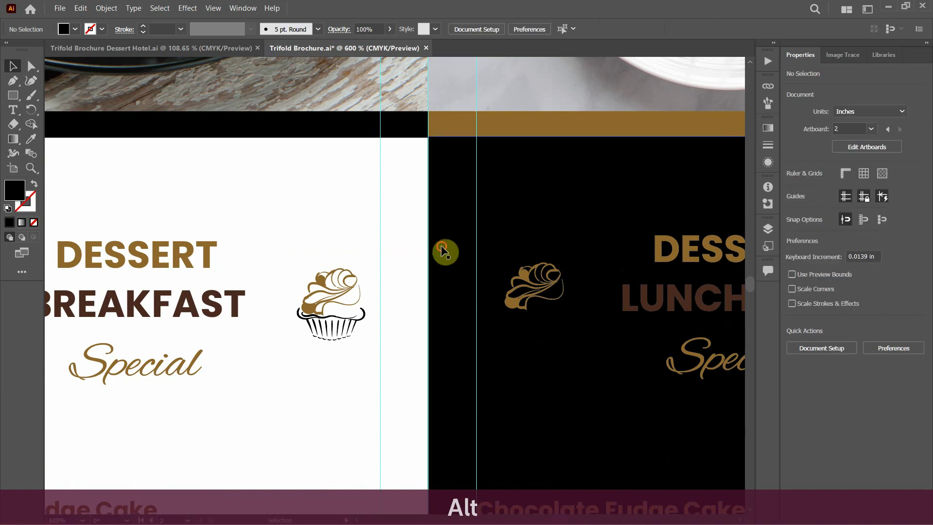
Fill the five item description lines in the third column's price list with white, deselect them and fit all artboards in view.
{"action": "scroll", "coordinate": [367, 264], "scroll_direction": "down", "scroll_amount": 2}
{"action": "scroll", "coordinate": [559, 248], "scroll_direction": "up", "scroll_amount": 1}
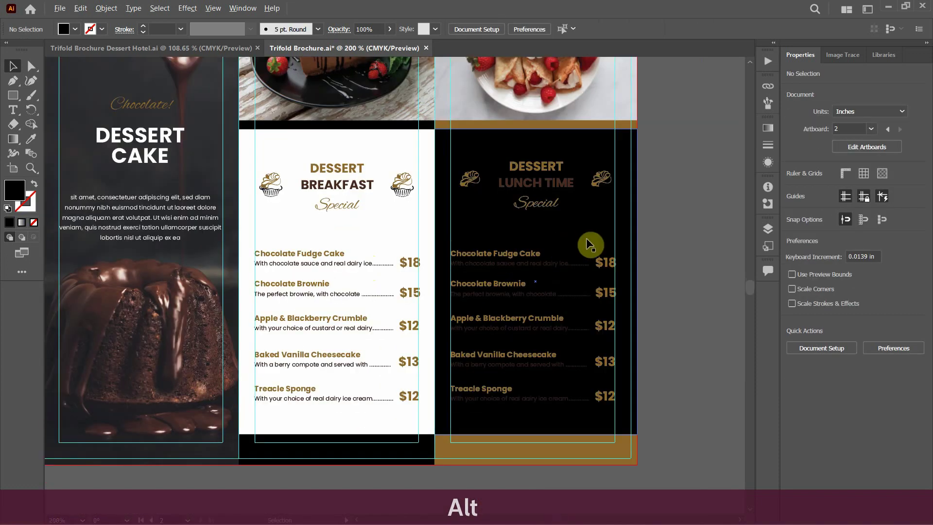
{"action": "scroll", "coordinate": [590, 244], "scroll_direction": "up", "scroll_amount": 1}
{"action": "scroll", "coordinate": [561, 228], "scroll_direction": "down", "scroll_amount": 1}
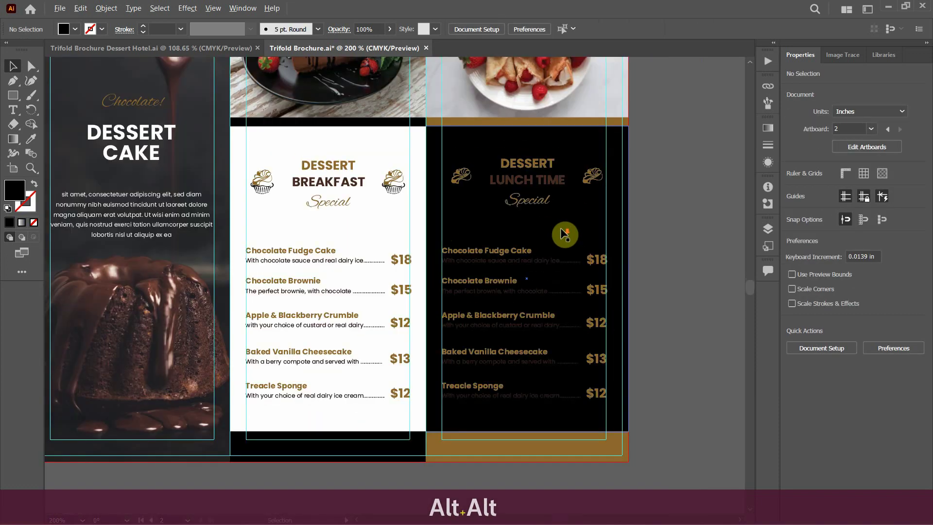
{"action": "left_click", "coordinate": [492, 264]}
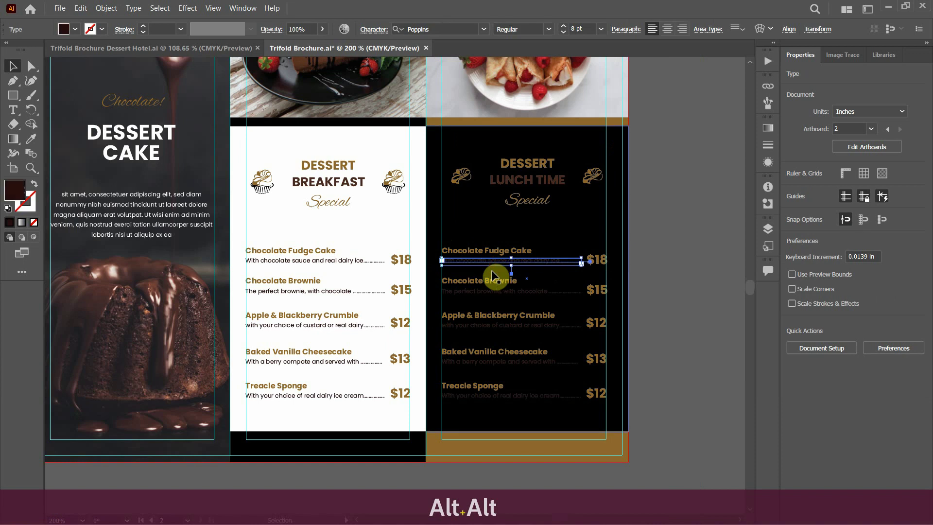
{"action": "left_click", "coordinate": [484, 290], "text": "shift"}
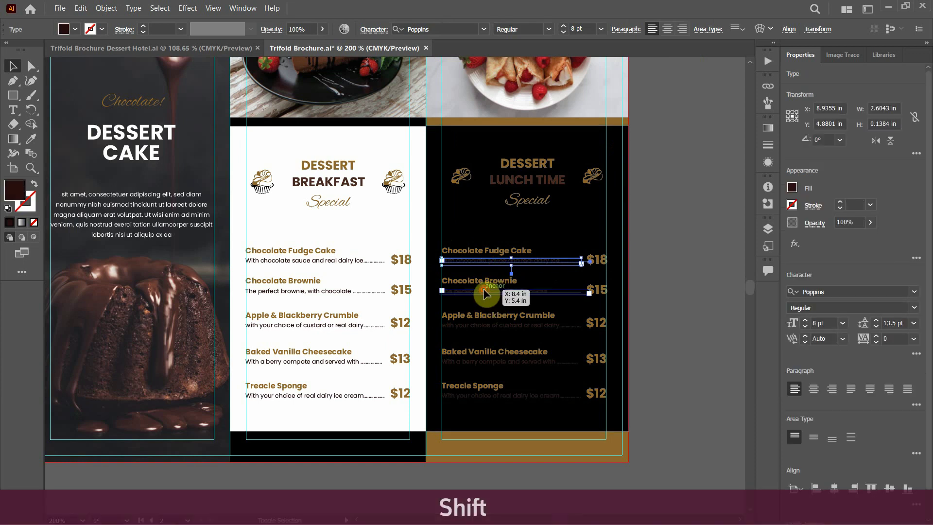
{"action": "left_click", "coordinate": [484, 327], "text": "shift"}
{"action": "left_click", "coordinate": [492, 365], "text": "shift"}
{"action": "left_click", "coordinate": [494, 394], "text": "shift"}
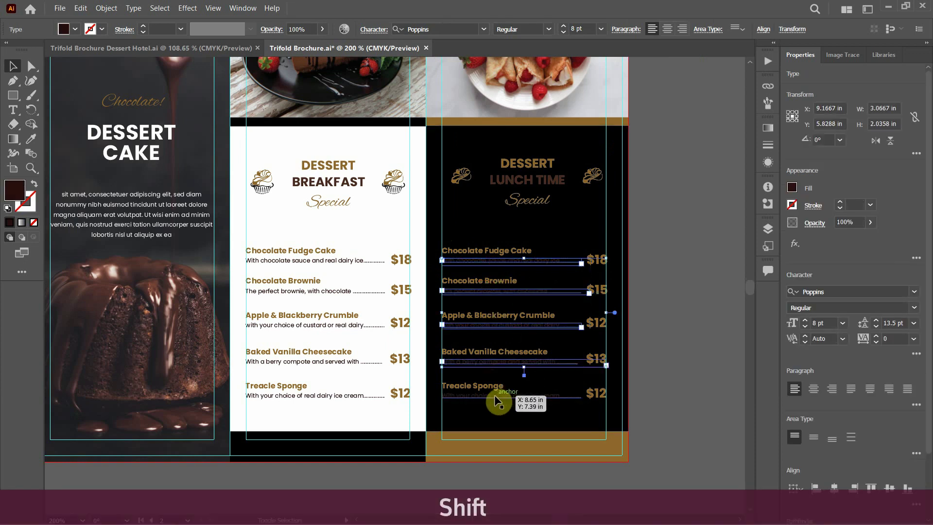
{"action": "left_click", "coordinate": [792, 189]}
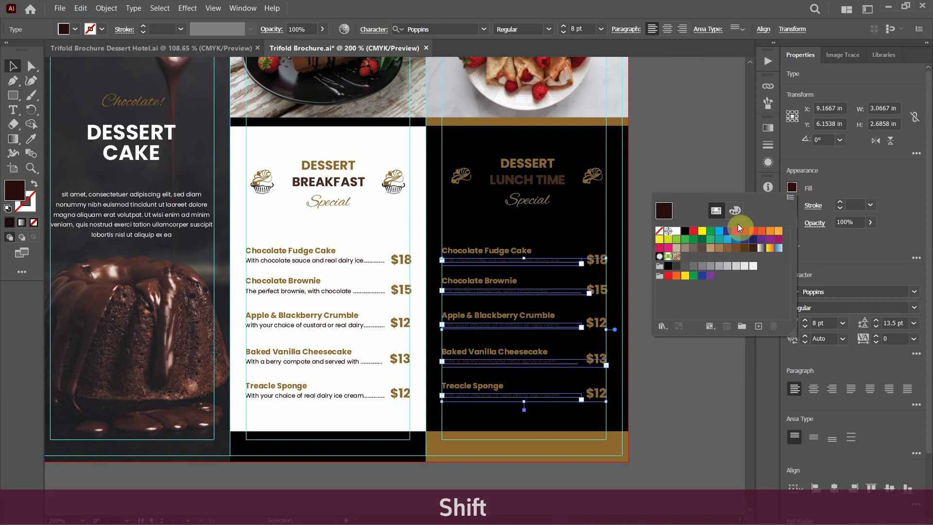
{"action": "left_click", "coordinate": [677, 232]}
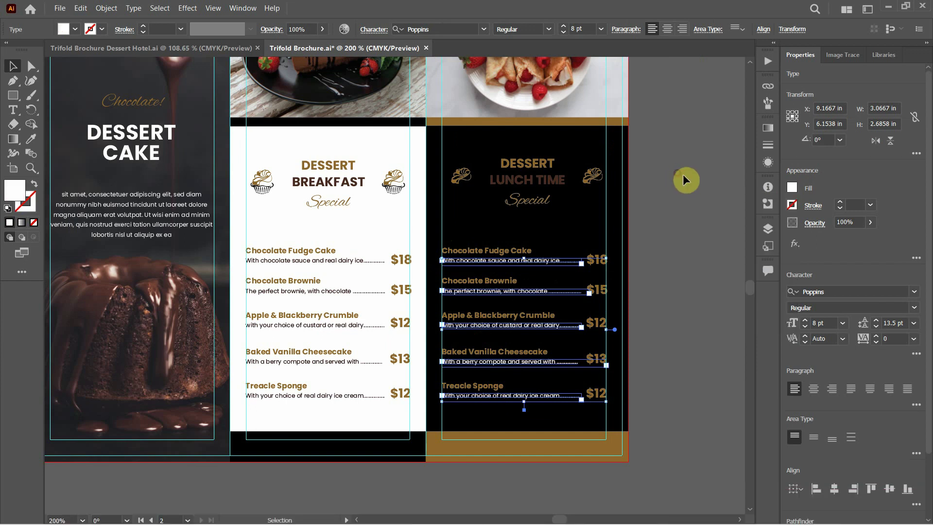
{"action": "left_click", "coordinate": [696, 185]}
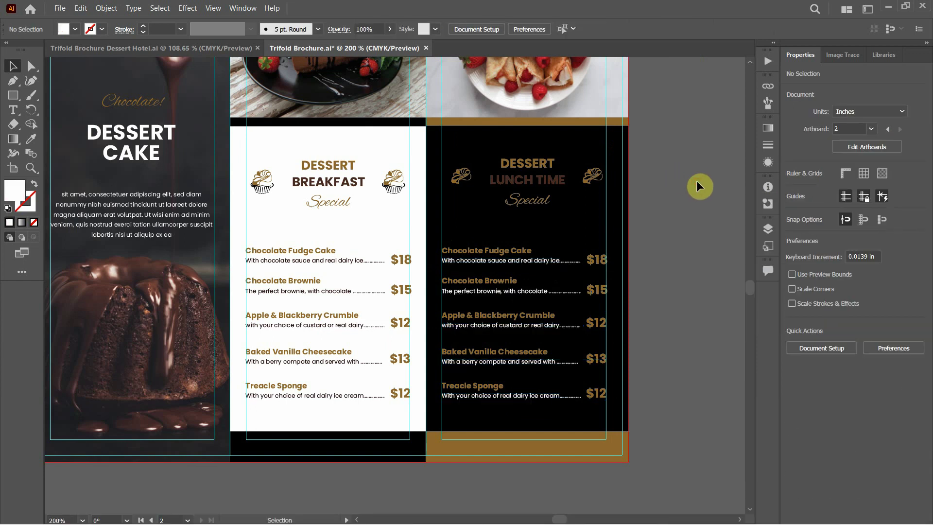
{"action": "key", "text": "ctrl+alt+0"}
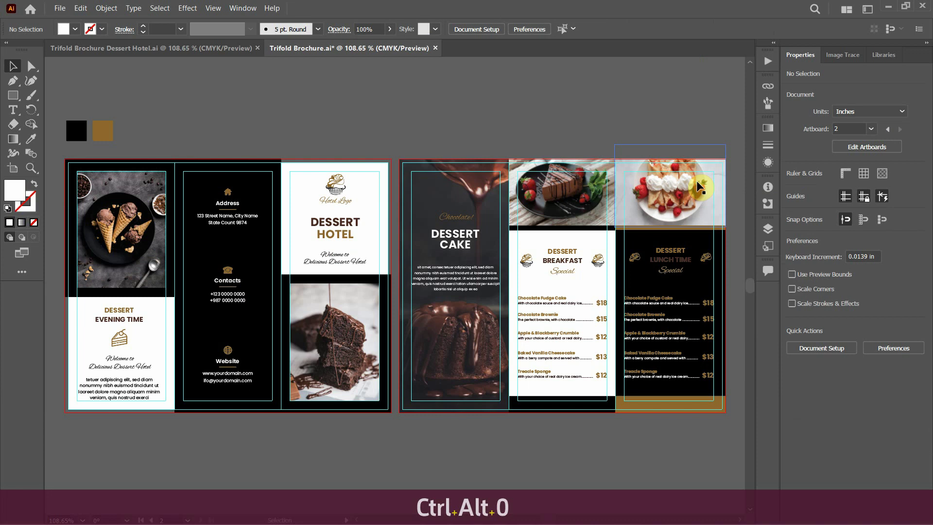
Ungroup the DESSERT LUNCH TIME heading and its two cupcakes in the third column and deselect them.
{"action": "scroll", "coordinate": [737, 246], "scroll_direction": "up", "scroll_amount": 2}
{"action": "scroll", "coordinate": [732, 238], "scroll_direction": "up", "scroll_amount": 2}
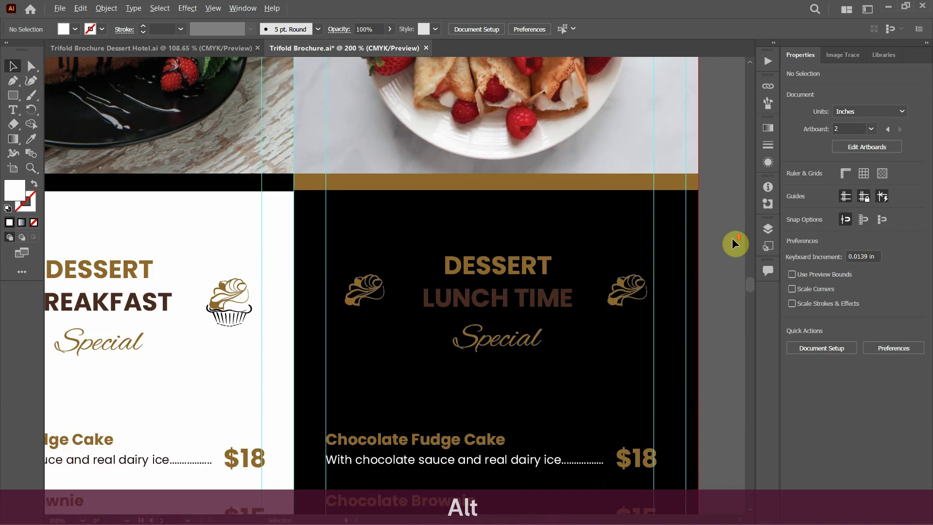
{"action": "scroll", "coordinate": [549, 243], "scroll_direction": "down", "scroll_amount": 1}
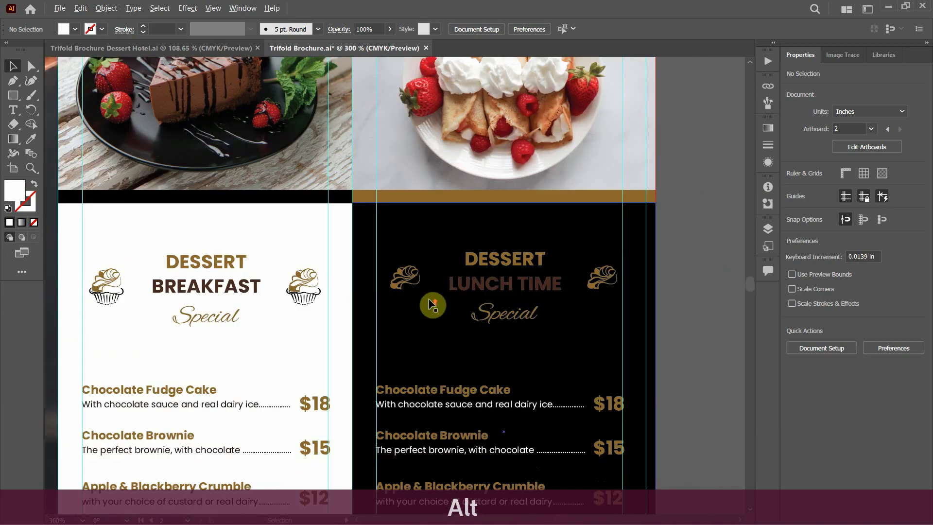
{"action": "scroll", "coordinate": [428, 298], "scroll_direction": "up", "scroll_amount": 1}
{"action": "left_click", "coordinate": [407, 264]}
{"action": "right_click", "coordinate": [407, 264]}
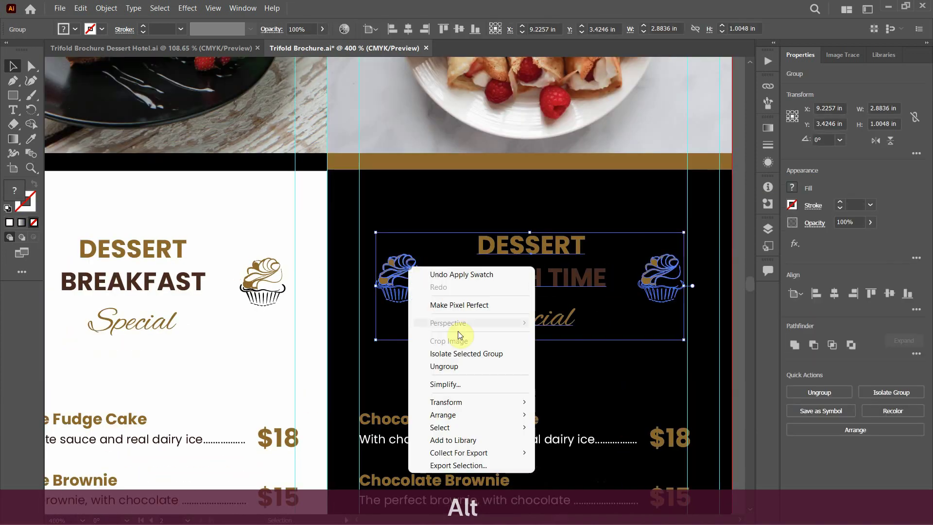
{"action": "left_click", "coordinate": [459, 366]}
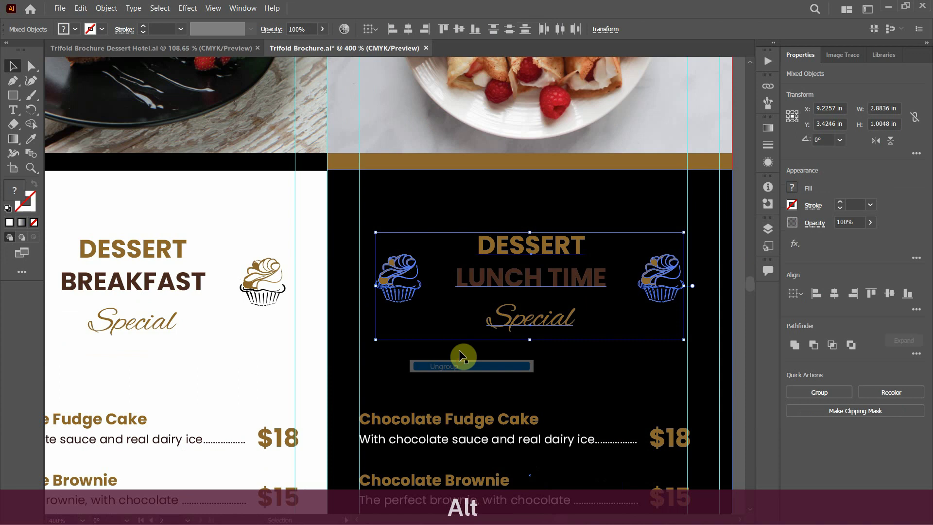
{"action": "left_click", "coordinate": [736, 168]}
Fill both cupcake icons beside the LUNCH TIME heading with white and deselect them.
{"action": "left_click", "coordinate": [402, 269]}
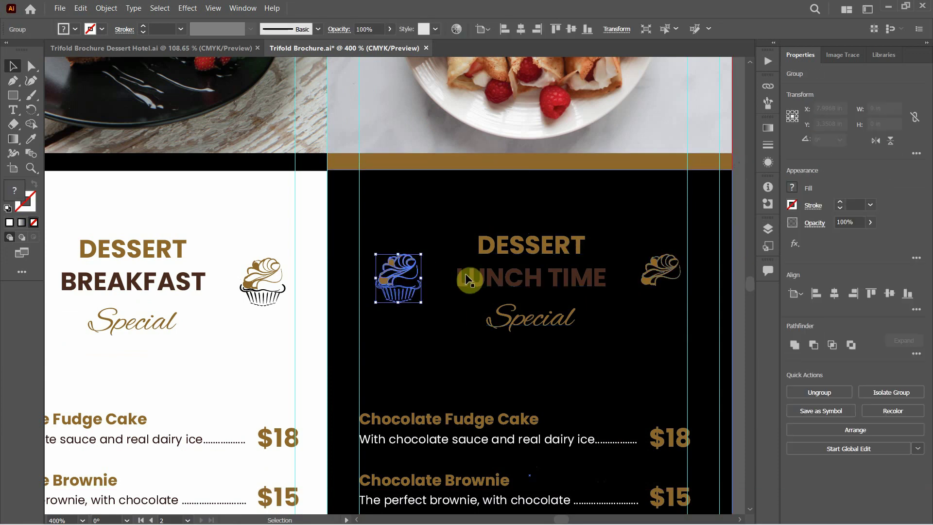
{"action": "left_click", "coordinate": [671, 275], "text": "shift"}
{"action": "left_click", "coordinate": [793, 188]}
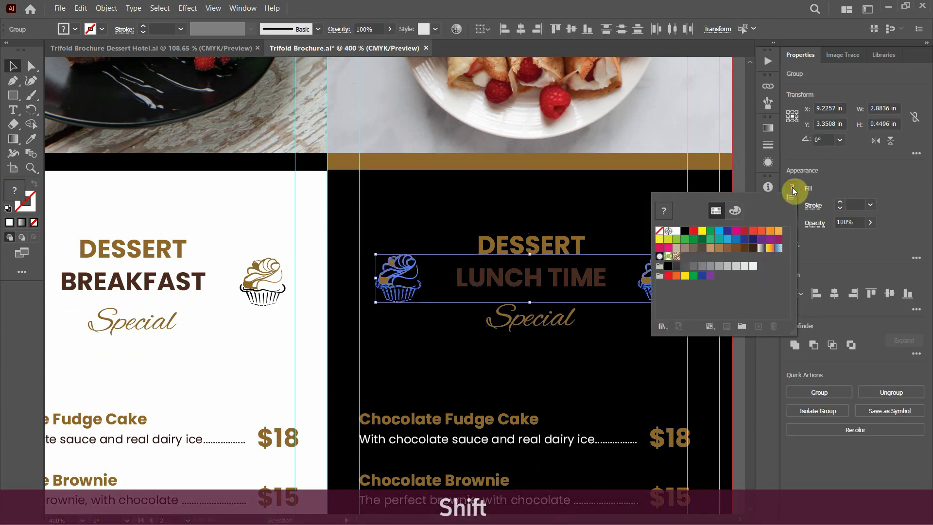
{"action": "left_click", "coordinate": [676, 231]}
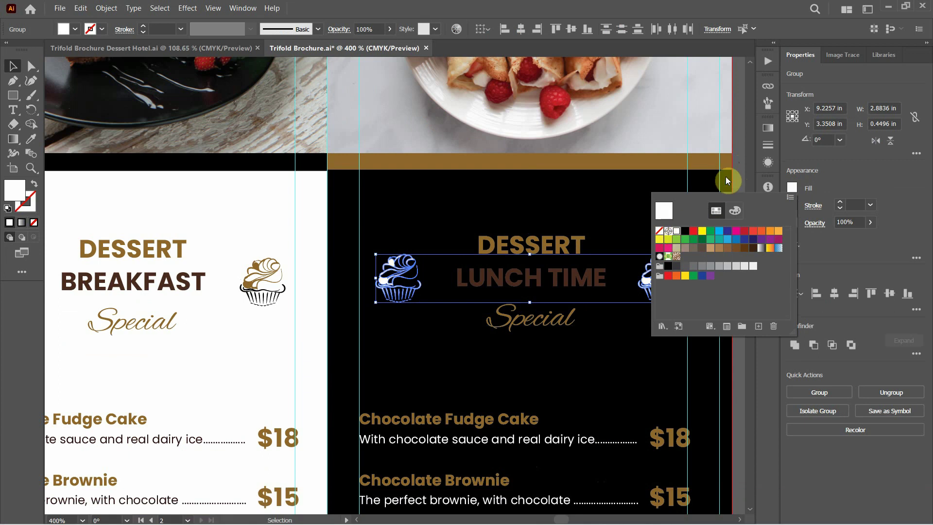
{"action": "left_click", "coordinate": [736, 167]}
{"action": "left_click", "coordinate": [627, 219]}
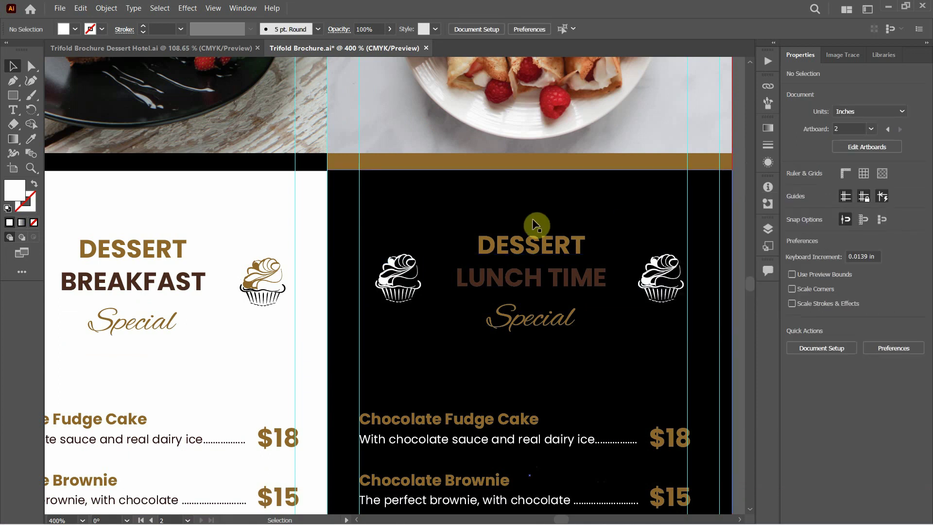
Fill only the words LUNCH TIME in the third column's heading with white, deselect the text and fit all artboards in view.
{"action": "left_click", "coordinate": [523, 281]}
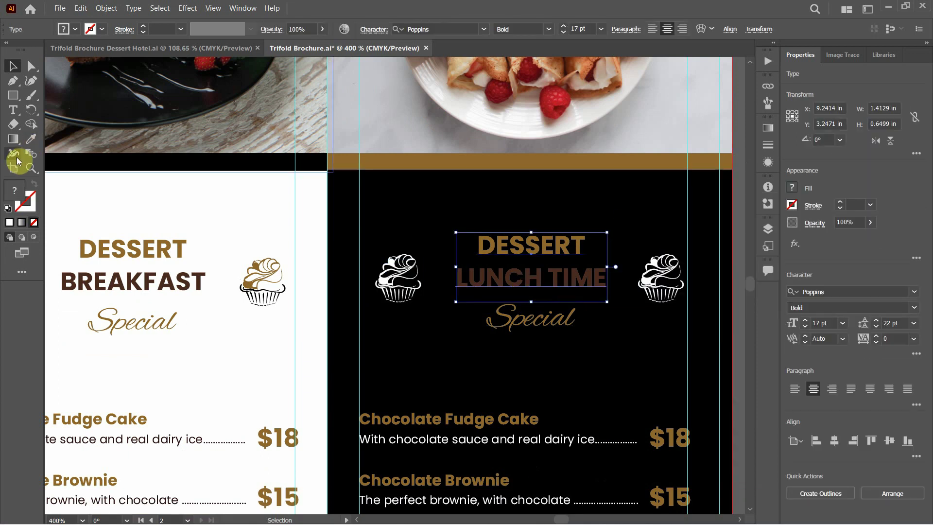
{"action": "left_click", "coordinate": [13, 110]}
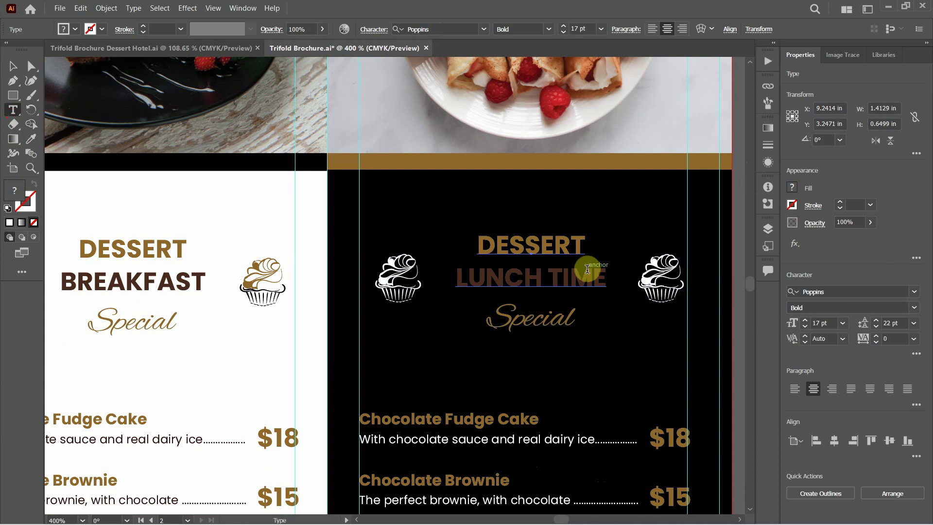
{"action": "left_click_drag", "start_coordinate": [601, 274], "coordinate": [455, 275]}
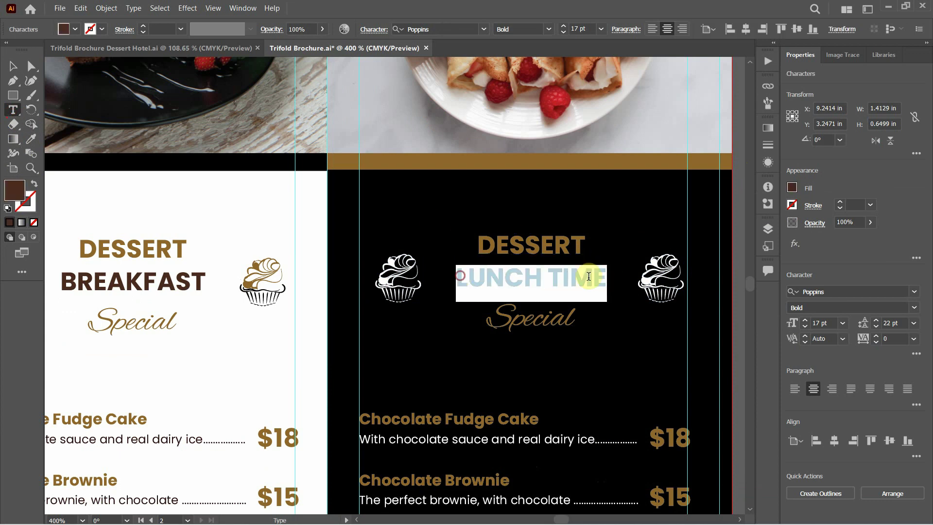
{"action": "left_click", "coordinate": [792, 189]}
{"action": "left_click", "coordinate": [677, 231]}
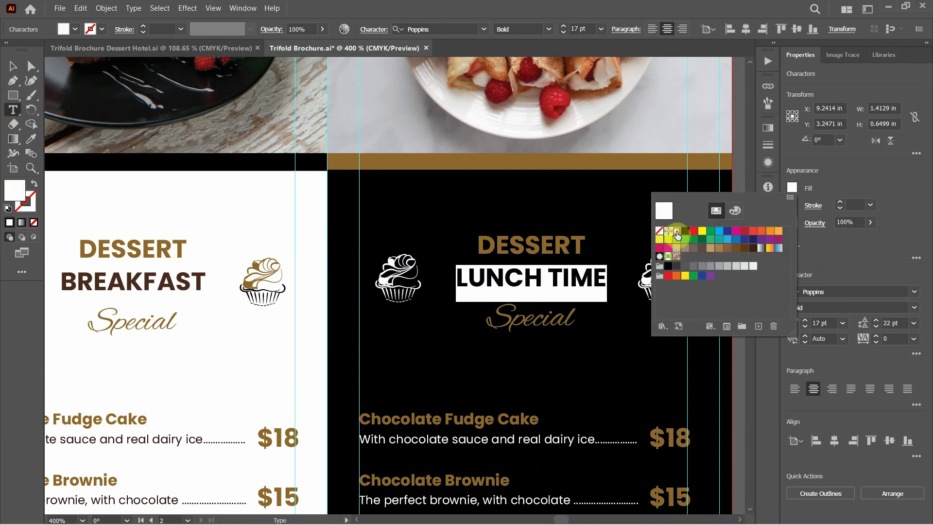
{"action": "left_click", "coordinate": [12, 68]}
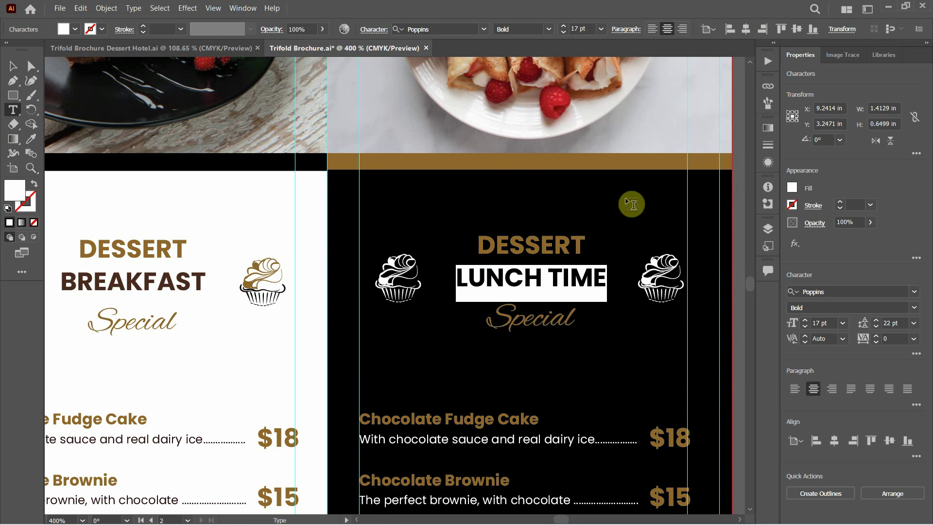
{"action": "left_click", "coordinate": [13, 67]}
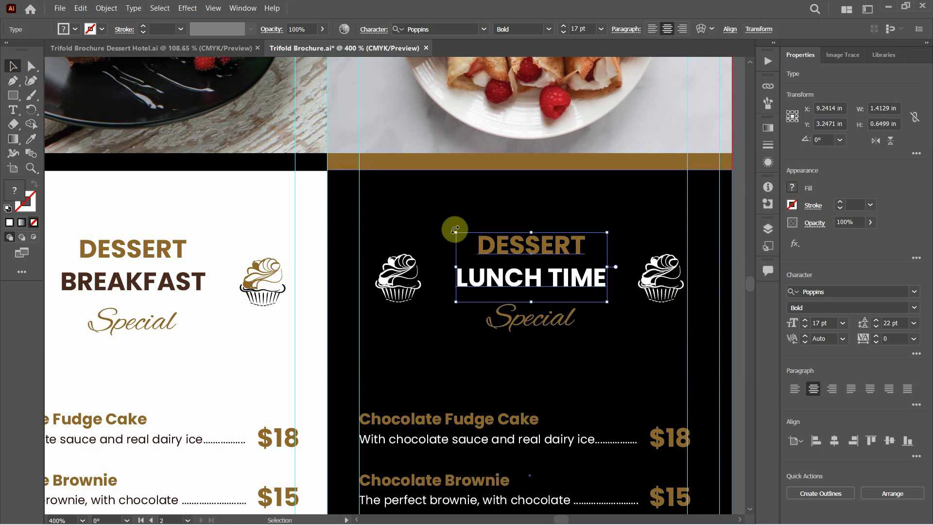
{"action": "key", "text": "ctrl+alt+0"}
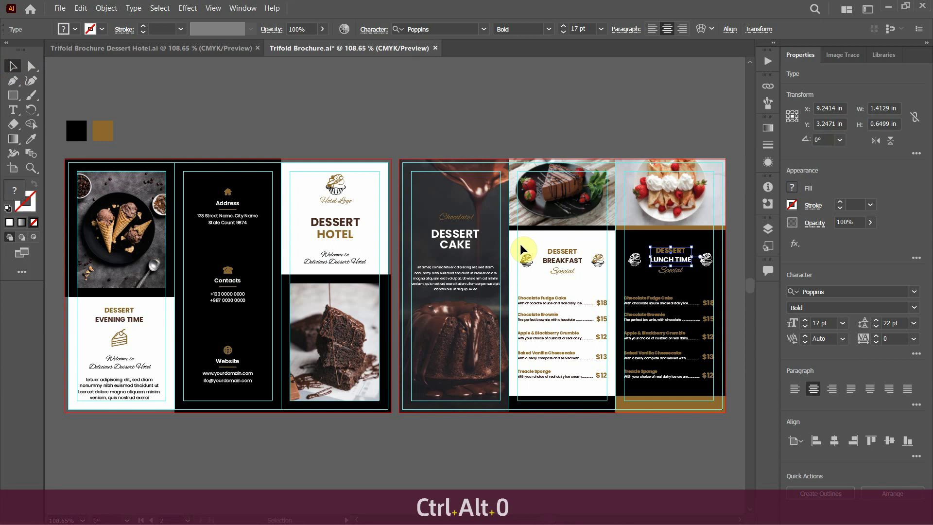
{"action": "left_click", "coordinate": [602, 132]}
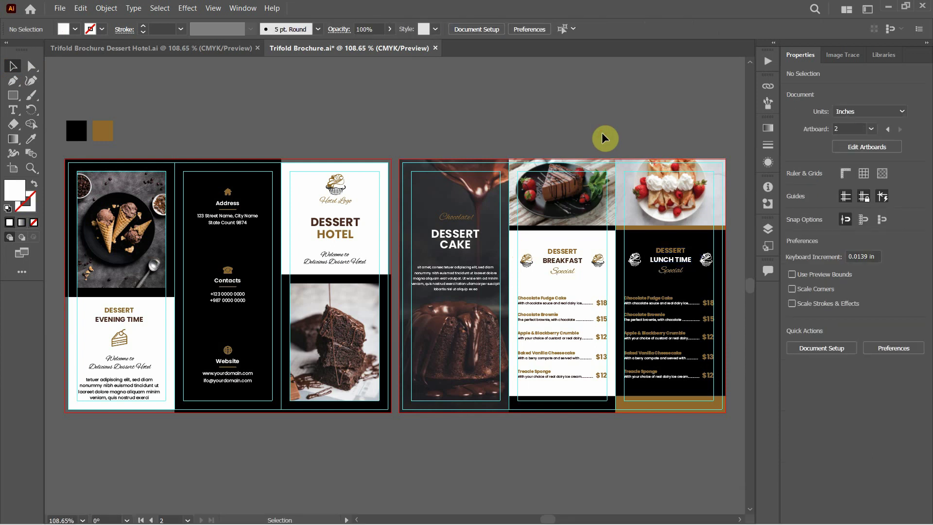
{"action": "key", "text": "ctrl+shift+s"}
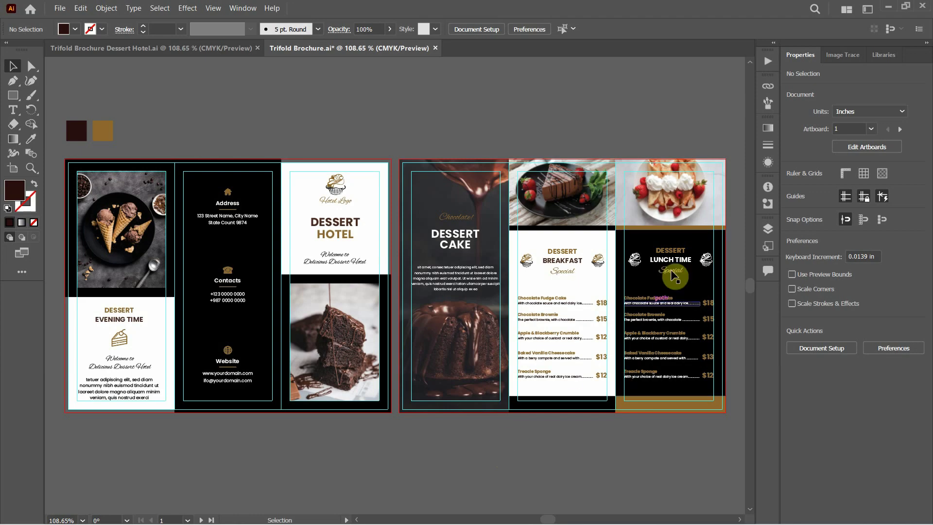
Recolor the first artboard's three black panels, the lunch menu panel and the breakfast column's lower strip from the dark brown sample square, and deselect.
{"action": "left_click", "coordinate": [699, 233]}
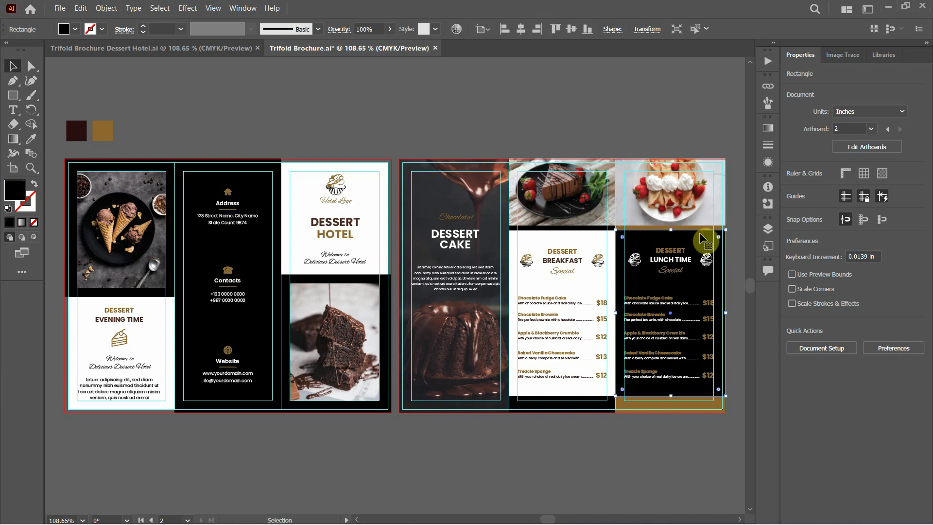
{"action": "left_click", "coordinate": [599, 406], "text": "shift"}
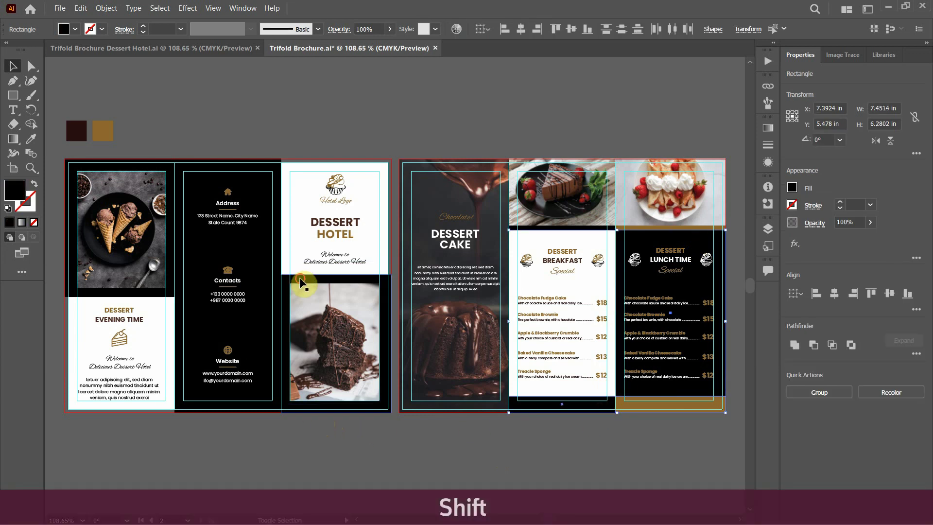
{"action": "left_click", "coordinate": [253, 188], "text": "shift"}
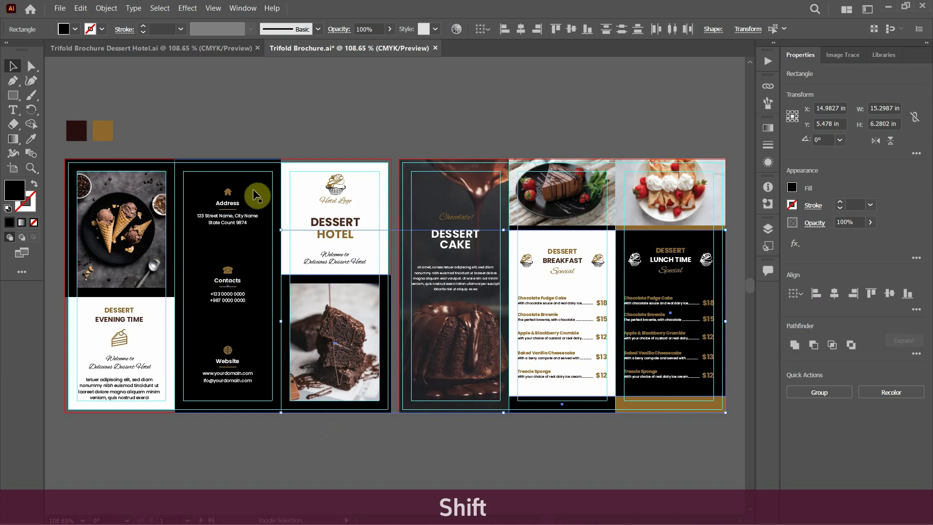
{"action": "left_click", "coordinate": [172, 173], "text": "shift"}
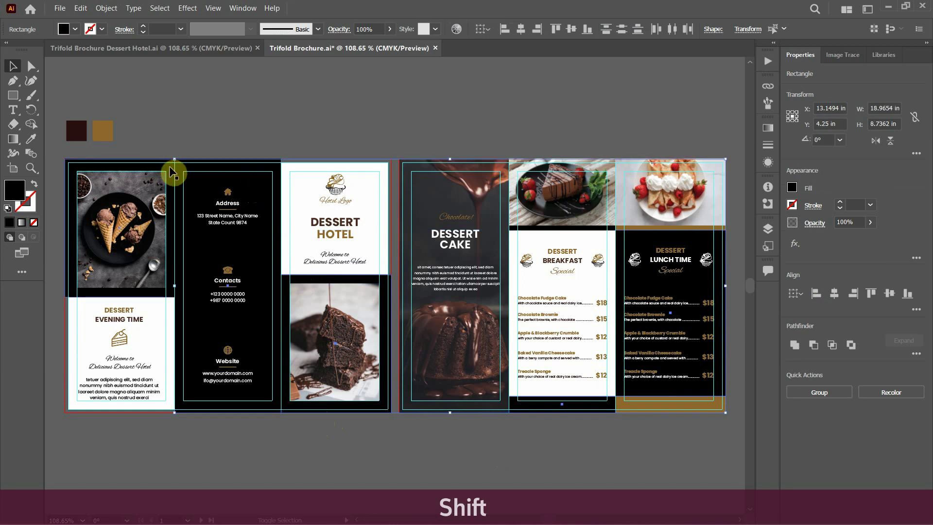
{"action": "left_click", "coordinate": [33, 140]}
{"action": "left_click", "coordinate": [73, 126]}
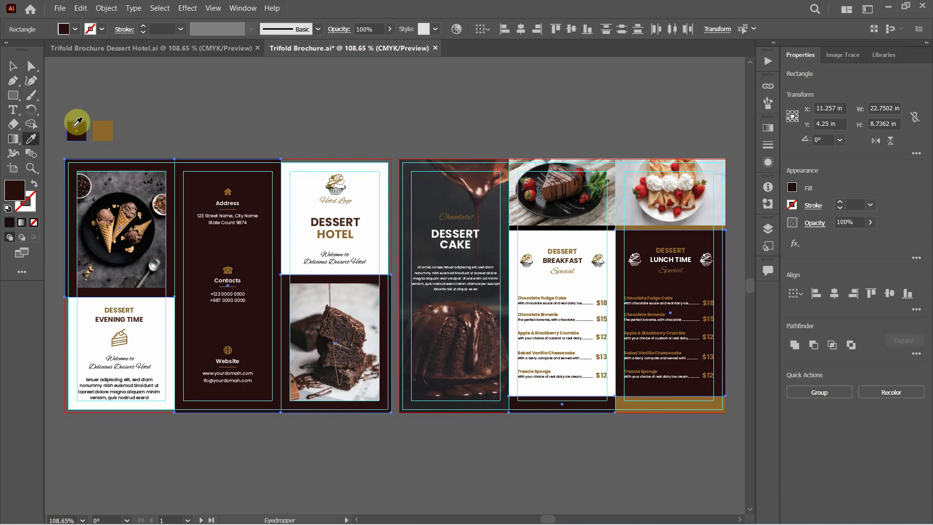
{"action": "left_click", "coordinate": [13, 71]}
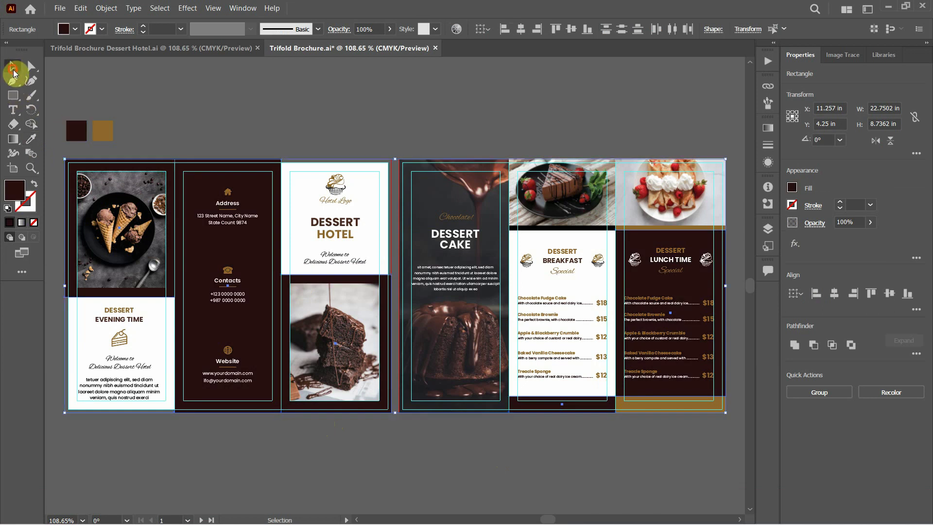
{"action": "left_click", "coordinate": [175, 91]}
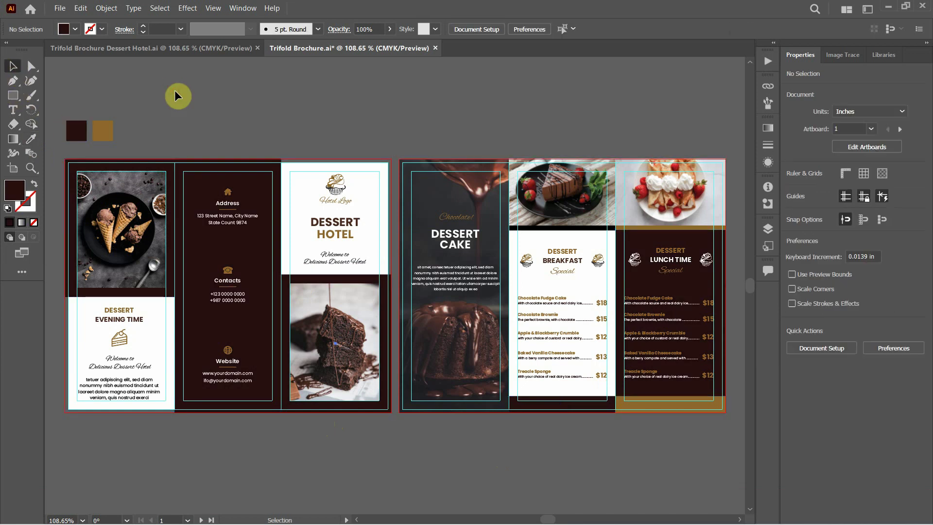